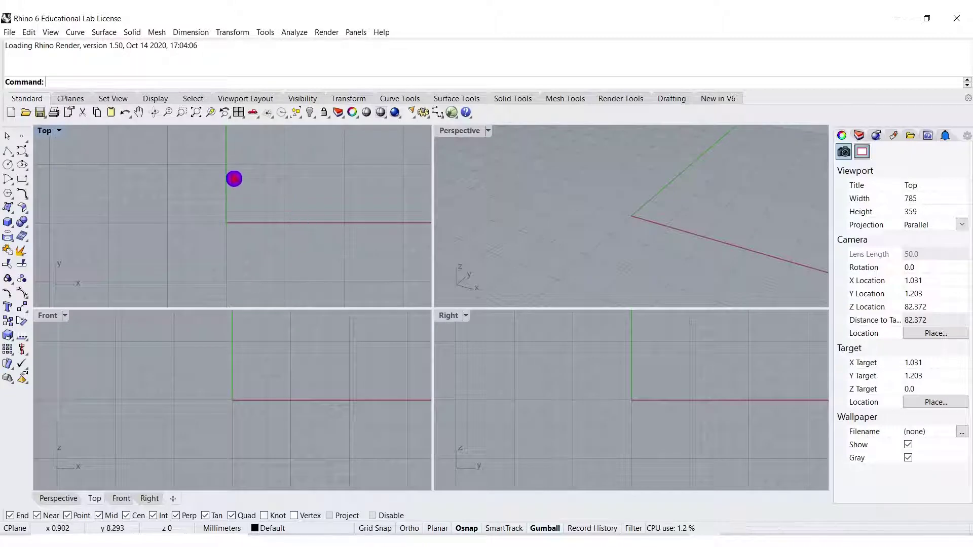
Load the lotus image 6404689_preview.png from the Desktop as a picture plane.
click(100, 34)
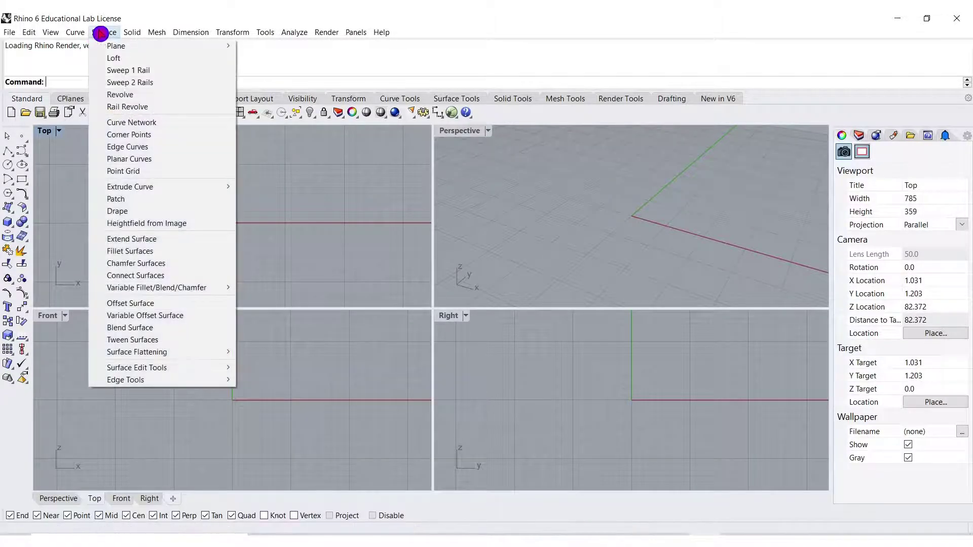
mouse_move(109, 45)
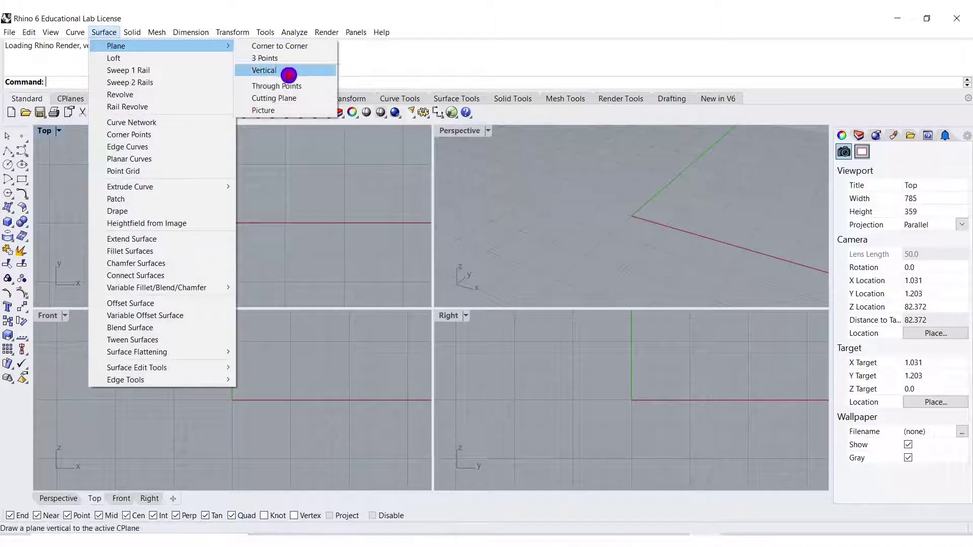
click(285, 111)
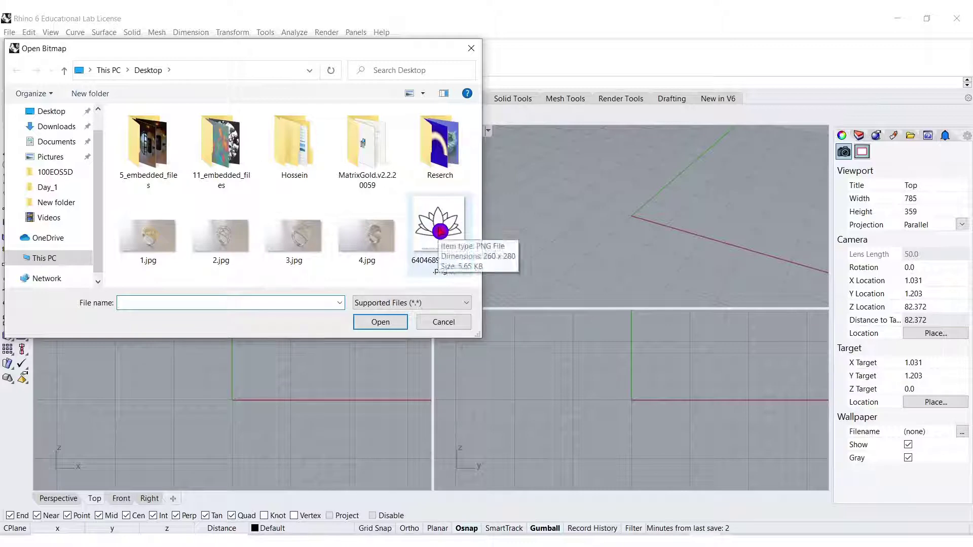
click(439, 231)
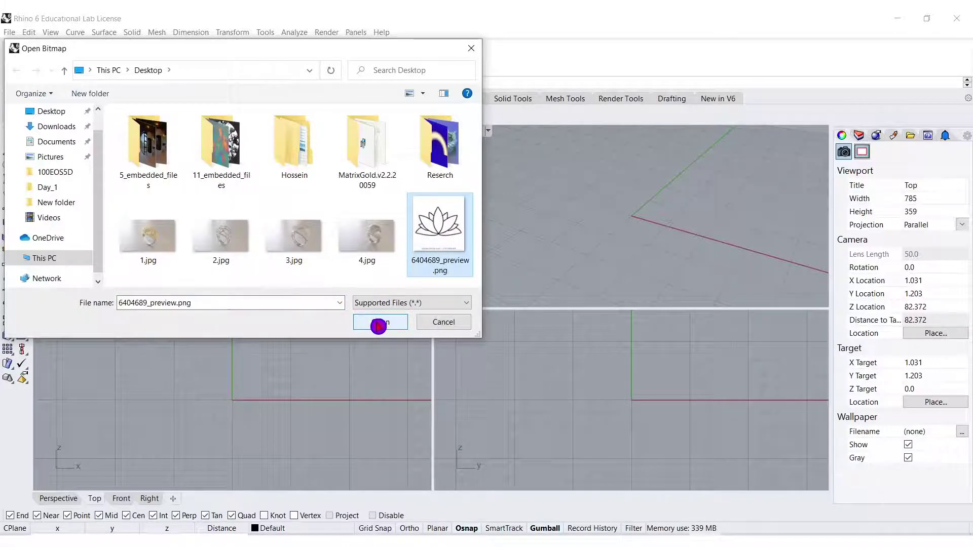
click(379, 326)
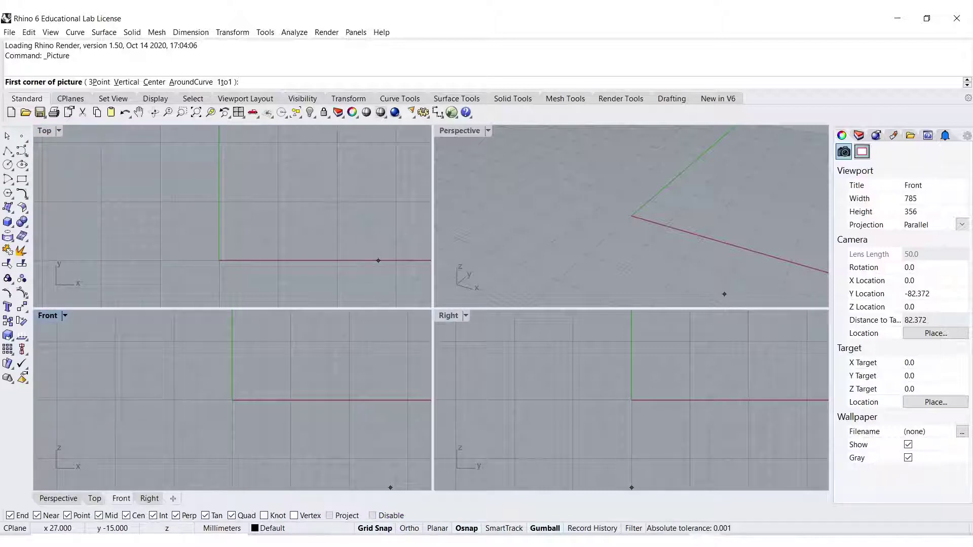
Place the picture in the maximized Top view from the origin, about 23 mm wide.
click(407, 516)
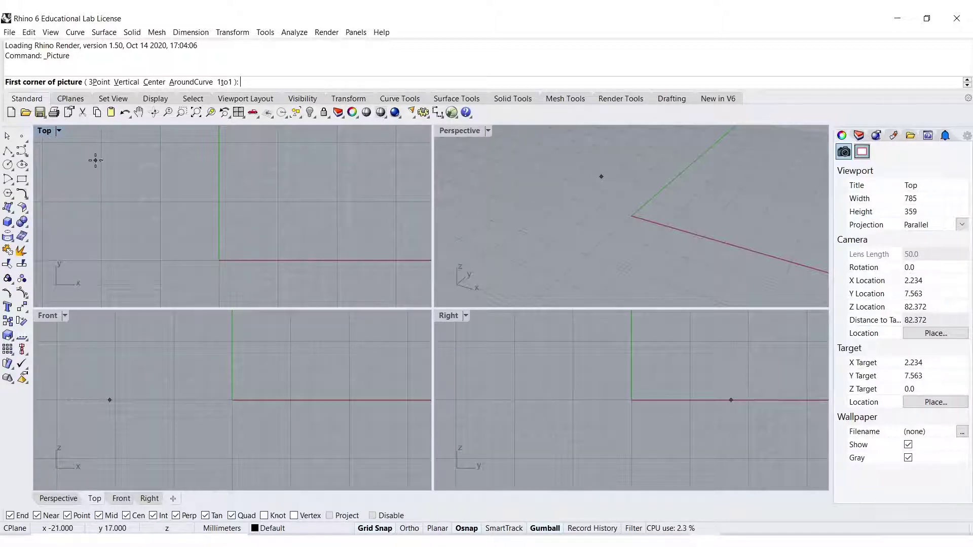
double_click(44, 131)
right_drag(428, 354, 397, 330)
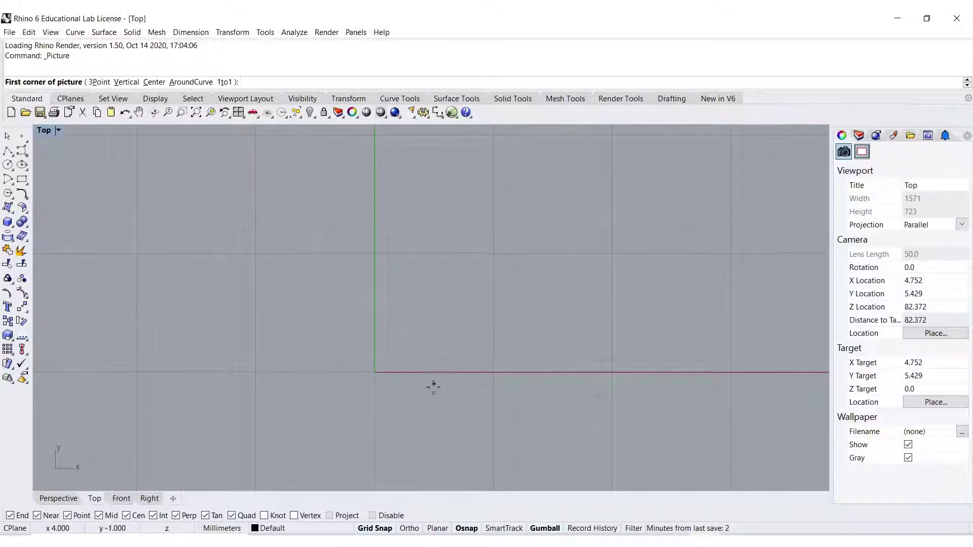
click(375, 373)
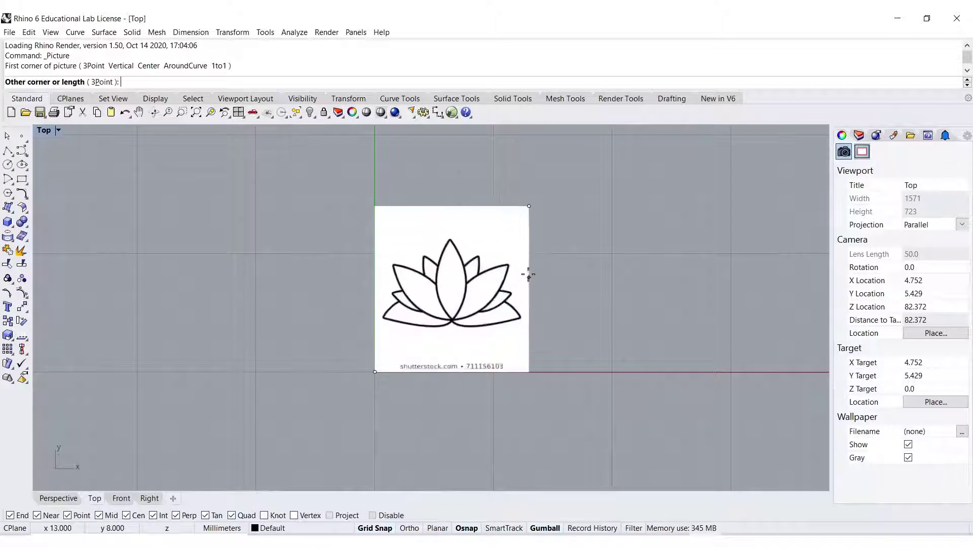
right_drag(527, 271, 407, 336)
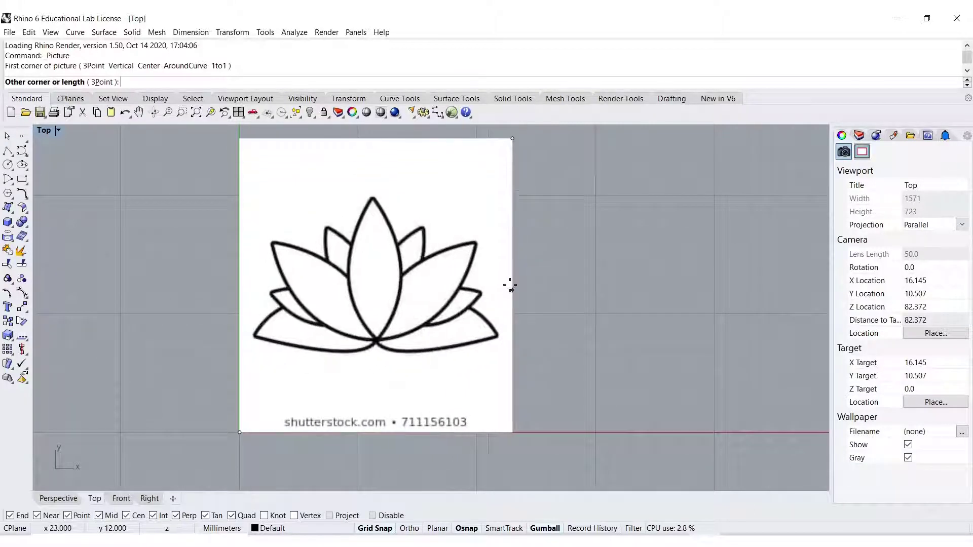
click(509, 282)
Set the transparency of the lotus picture's material to 68%.
right_drag(591, 306, 568, 332)
scroll(639, 296, down, 2)
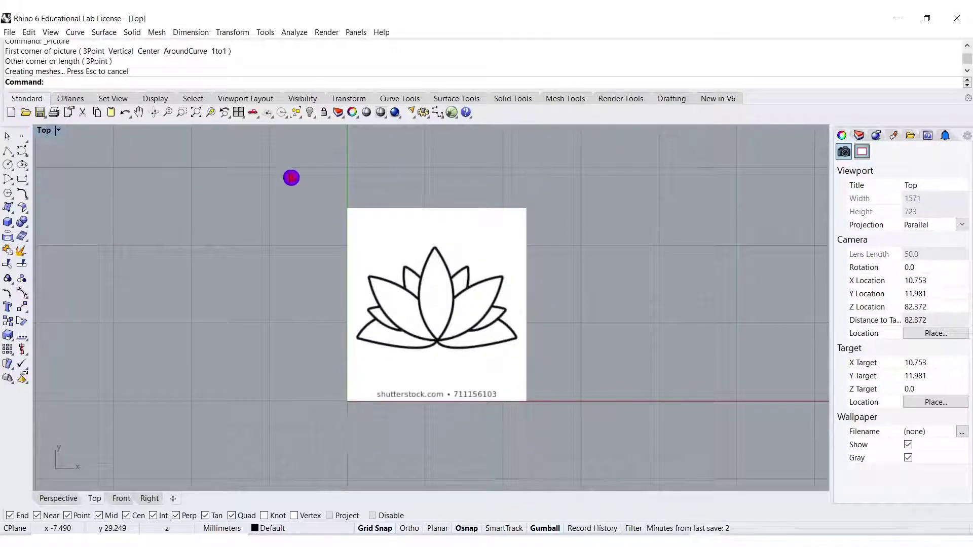
right_drag(479, 381, 445, 398)
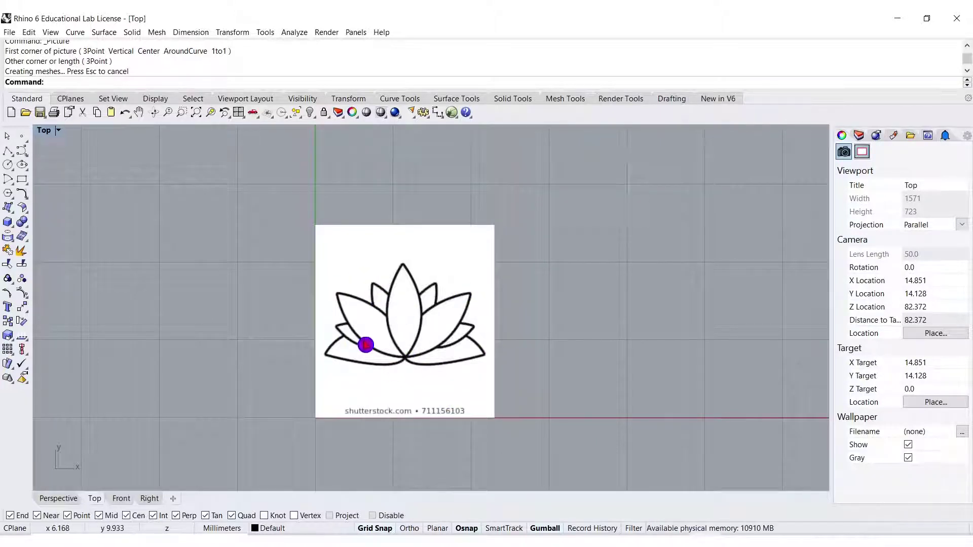
right_drag(447, 325, 464, 306)
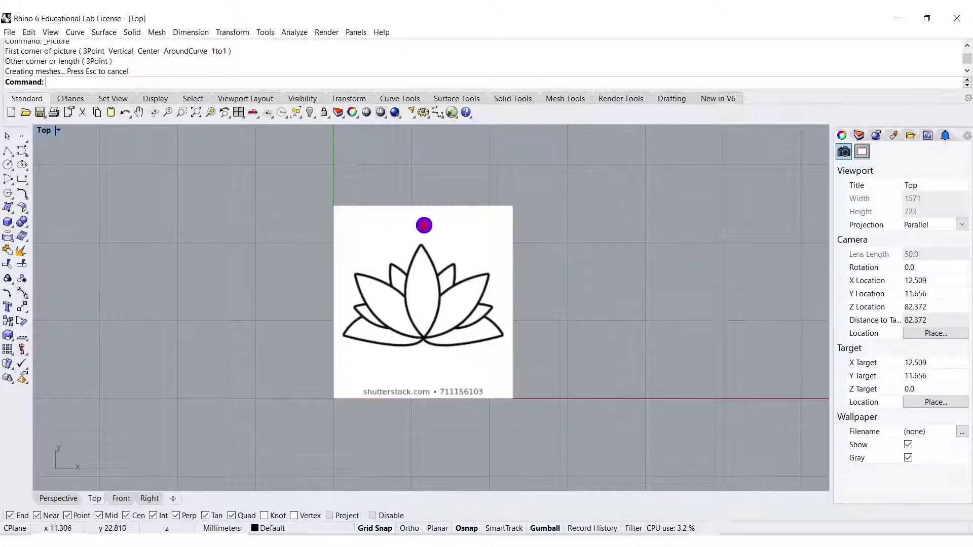
click(425, 263)
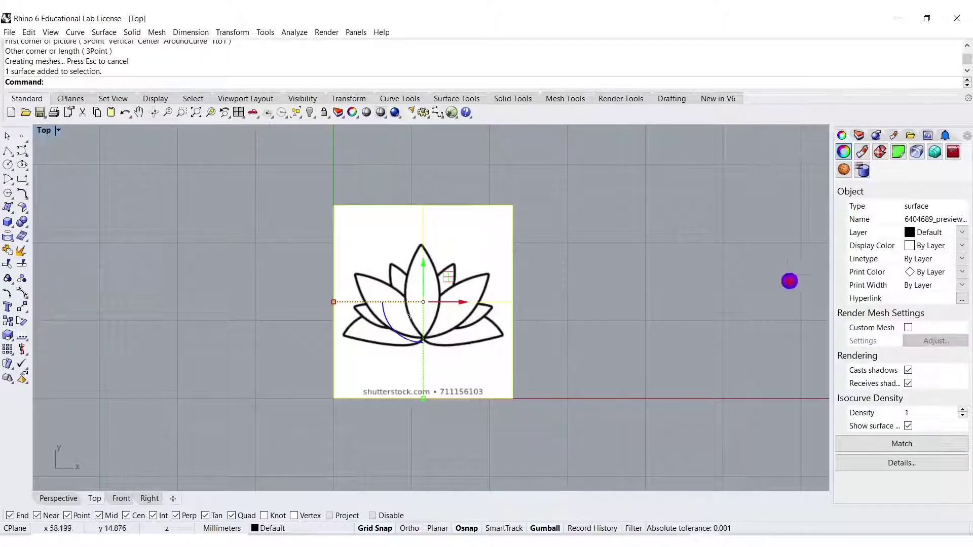
click(863, 151)
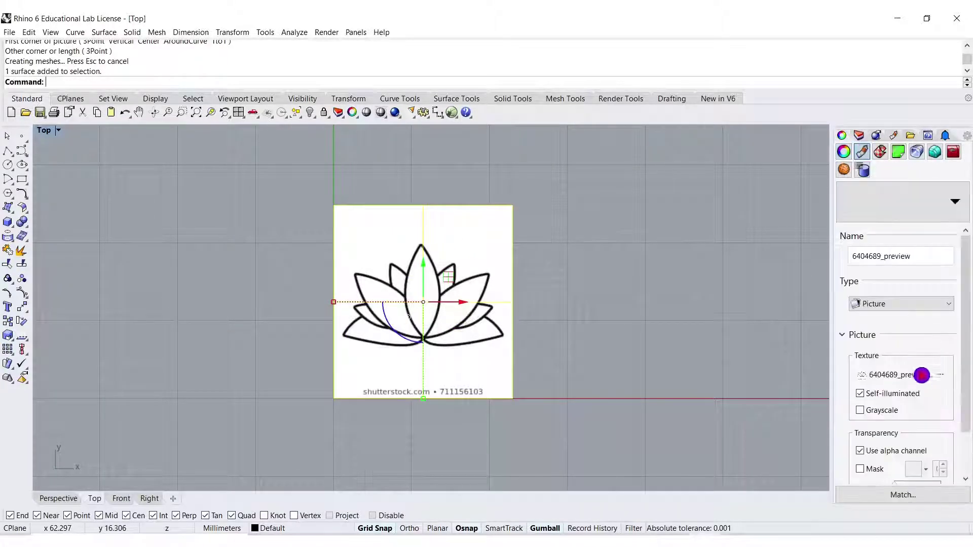
drag(967, 369, 967, 444)
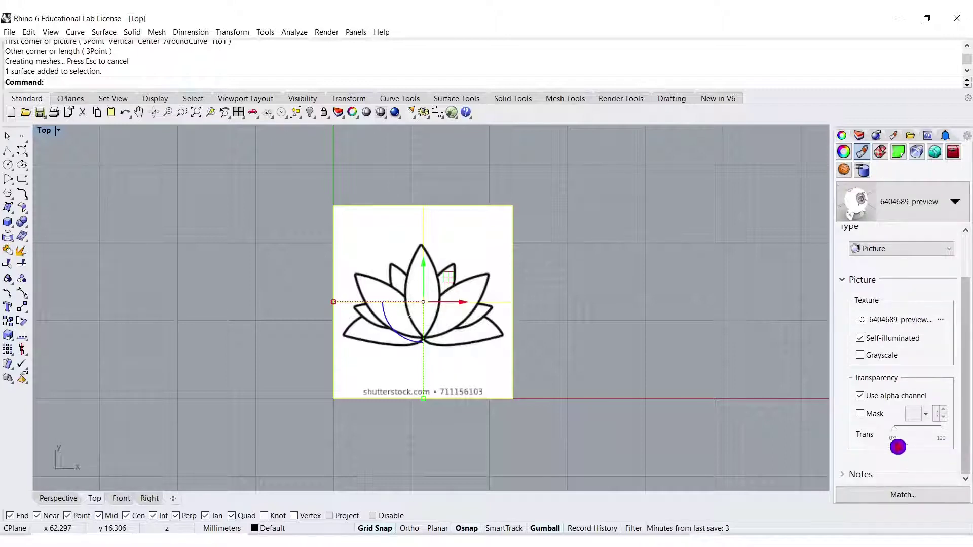
drag(894, 430, 928, 431)
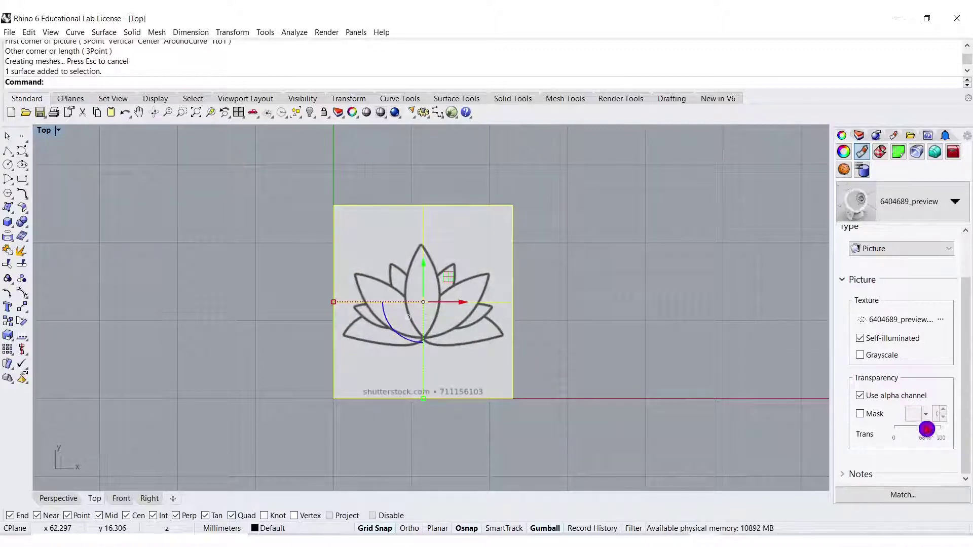
Move the lotus picture from its centre to the origin, point 0.
right_drag(492, 290, 482, 274)
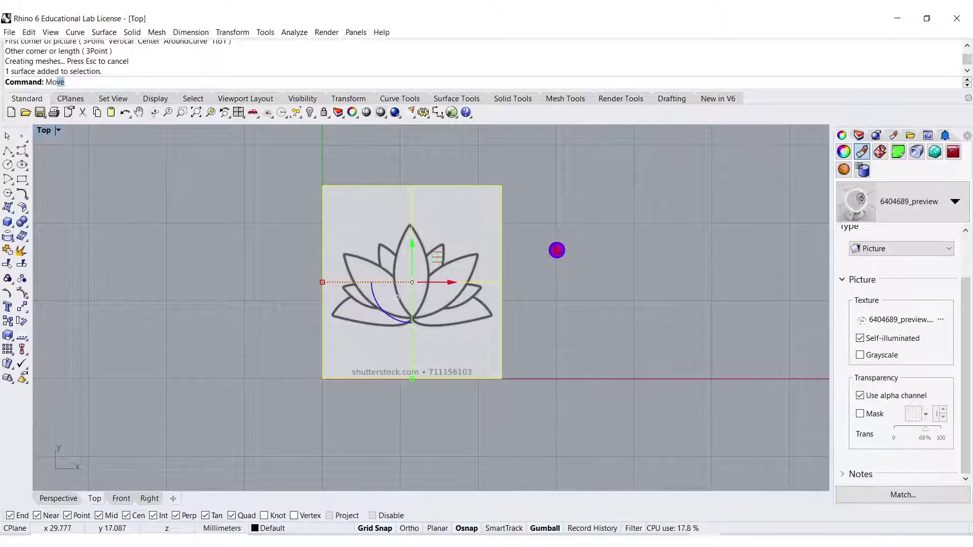
key(Return)
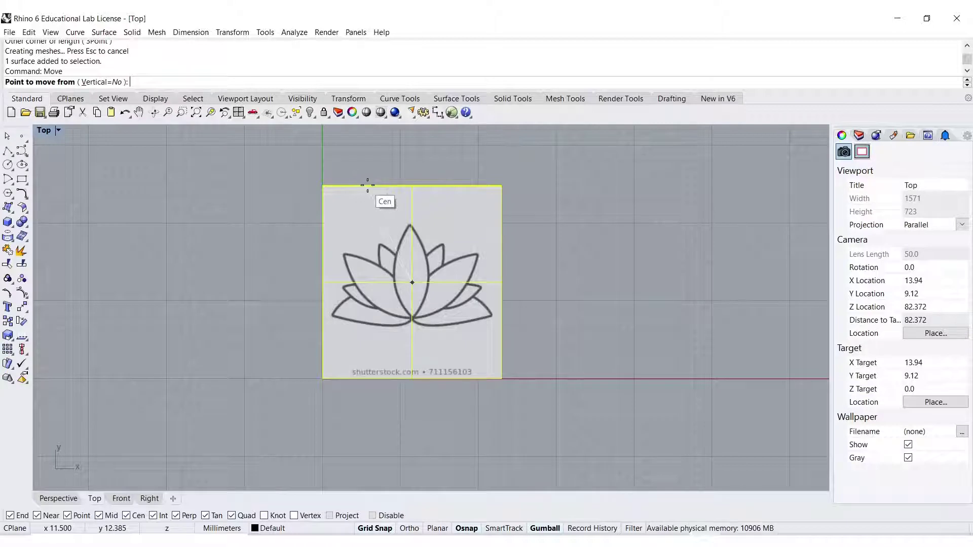
click(497, 219)
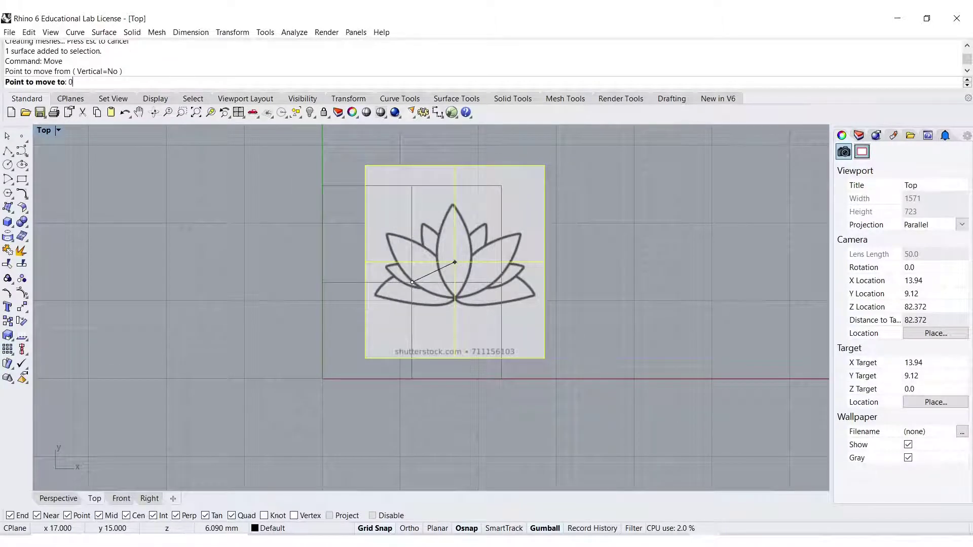
key(Return)
Turn off Grid Snap and rotate the picture slightly clockwise so the lotus aligns with the vertical axis.
right_drag(380, 339, 455, 244)
scroll(444, 243, up, 1)
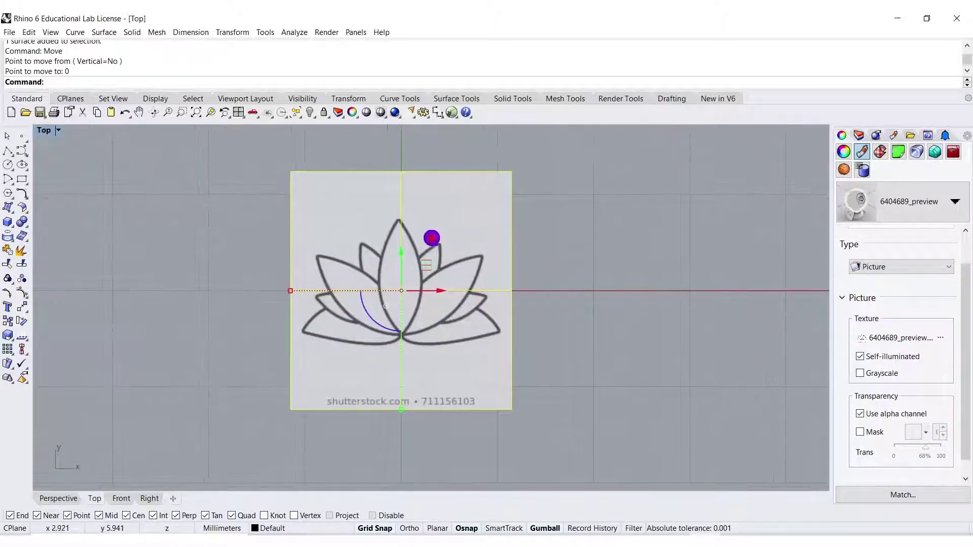
scroll(425, 234, up, 1)
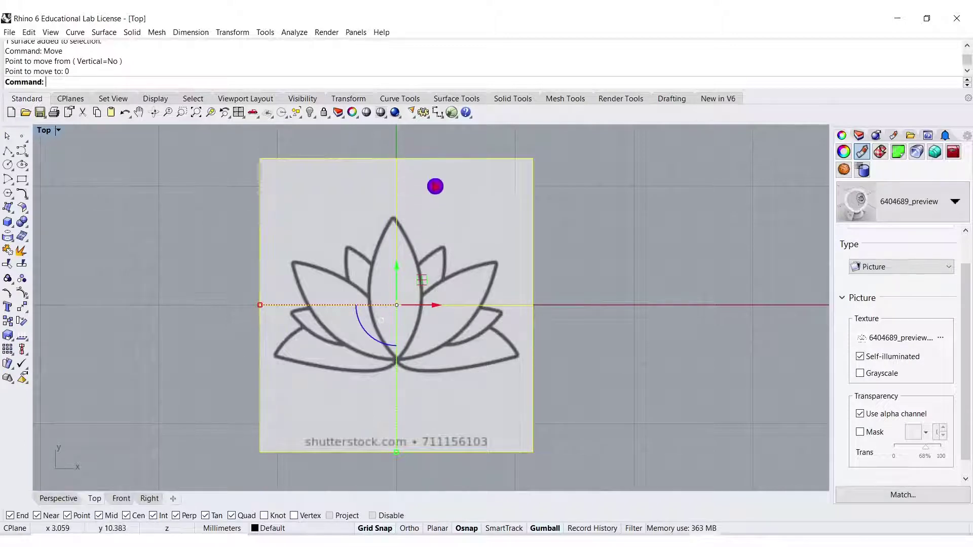
right_drag(417, 200, 438, 246)
right_drag(437, 286, 429, 223)
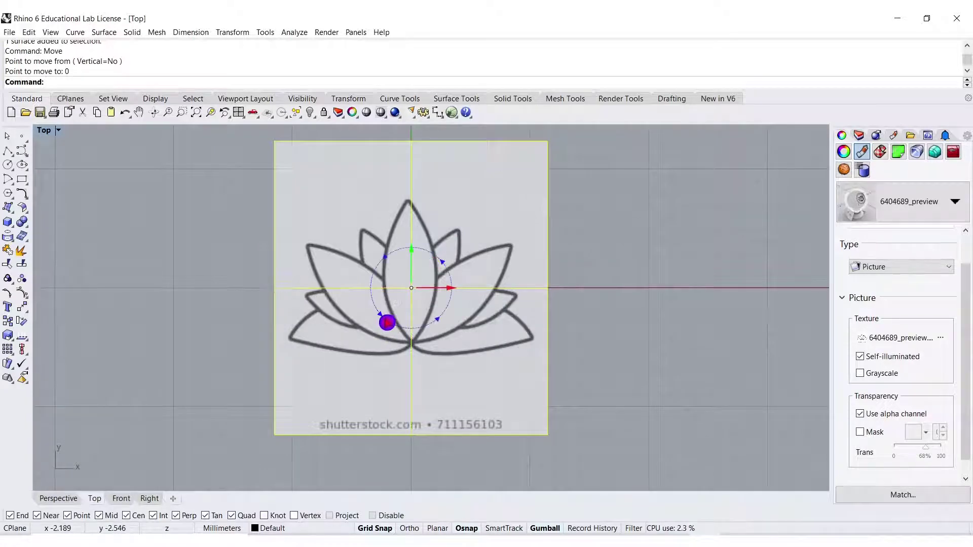
drag(387, 322, 390, 326)
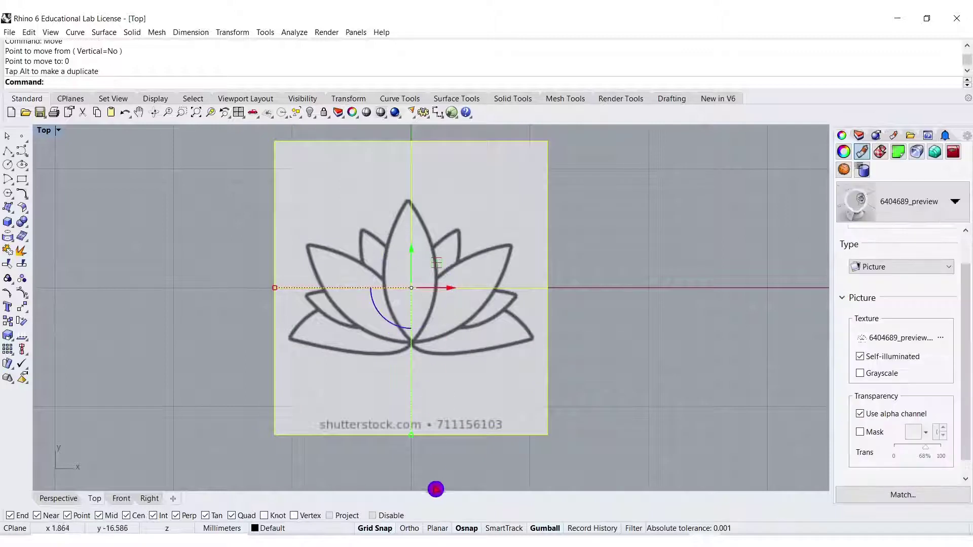
click(378, 529)
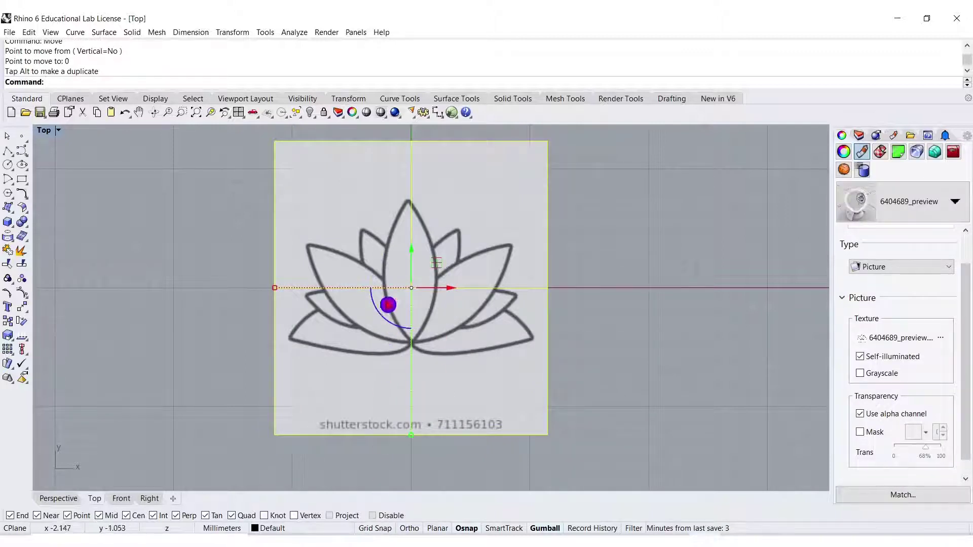
scroll(401, 263, up, 4)
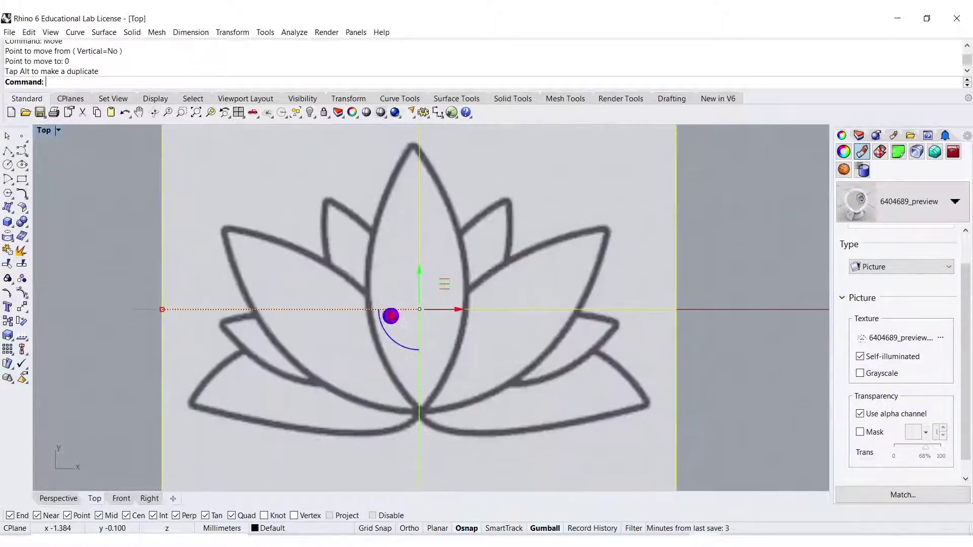
drag(393, 344, 391, 341)
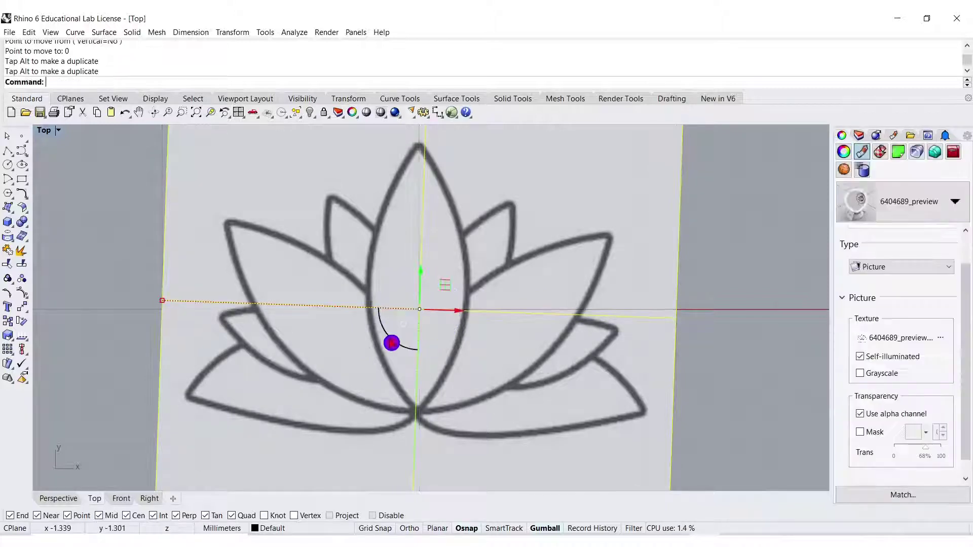
Lock the rotated lotus picture so that it cannot be selected while tracing.
scroll(476, 238, down, 4)
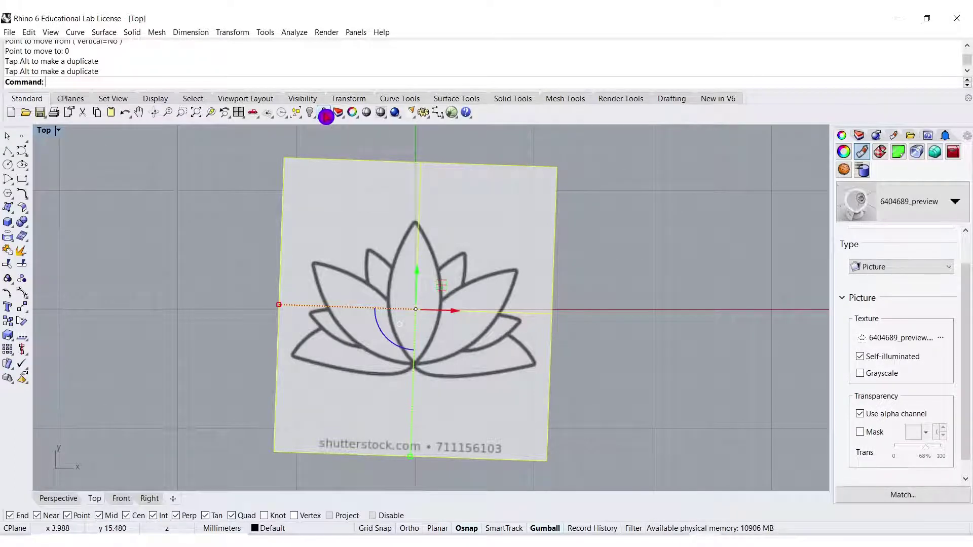
click(324, 113)
right_drag(573, 298, 532, 282)
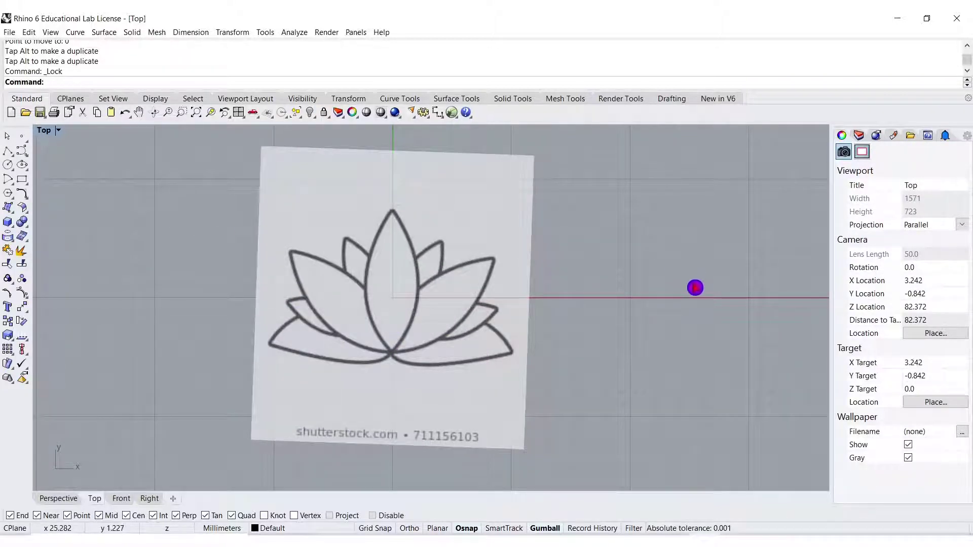
right_drag(625, 274, 625, 279)
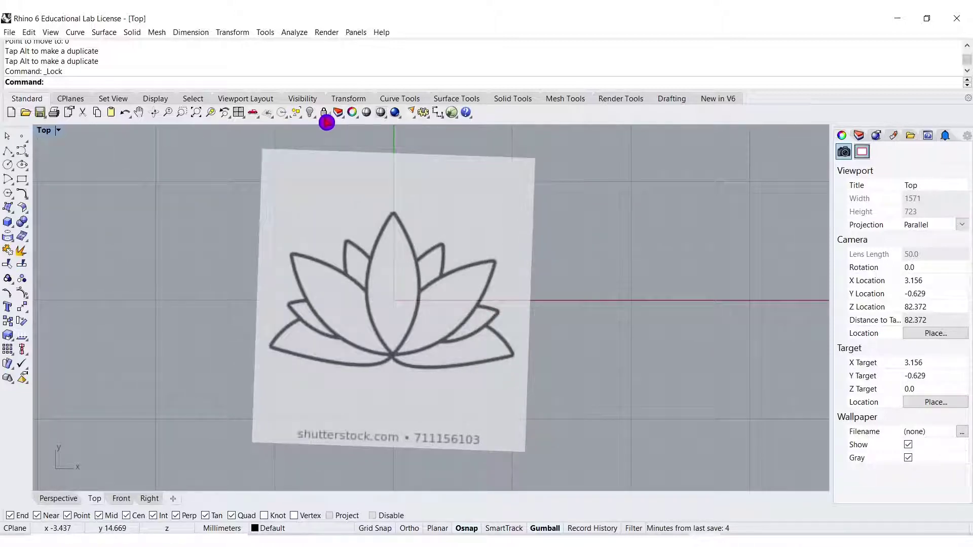
Draw a vertical line from its midpoint at point 0 with Ortho on, extending about 16 mm to each side.
mouse_move(424, 271)
right_down()
mouse_move(432, 261)
mouse_move(434, 270)
right_up()
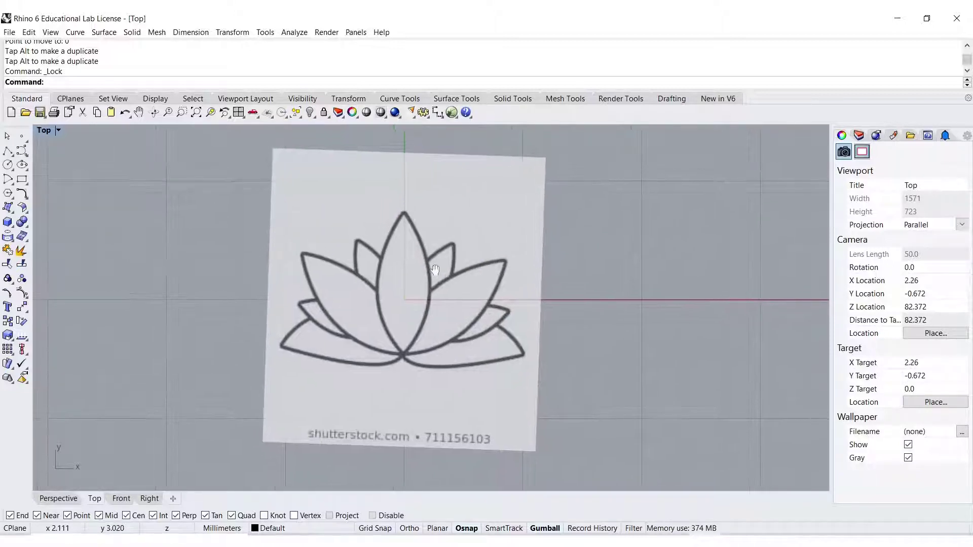
right_click(432, 269)
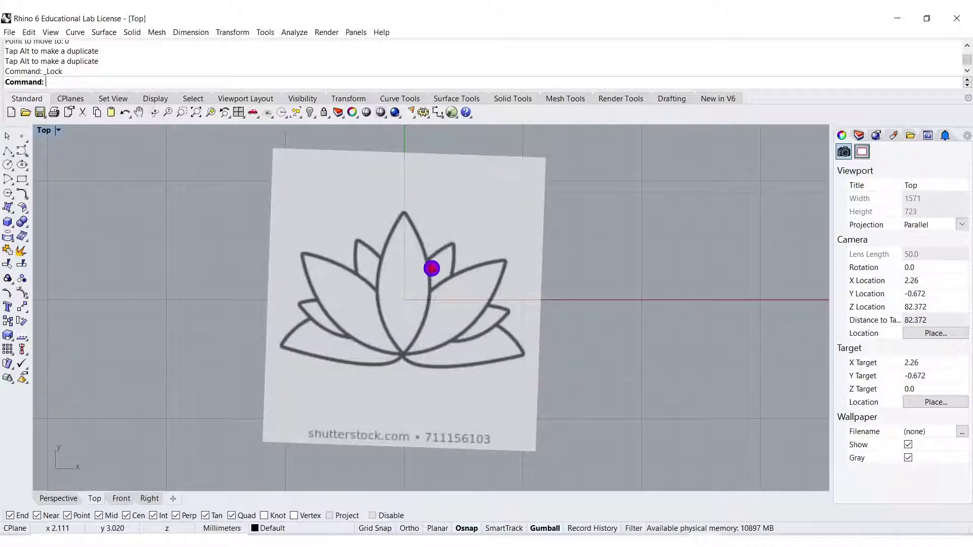
right_drag(426, 279, 439, 276)
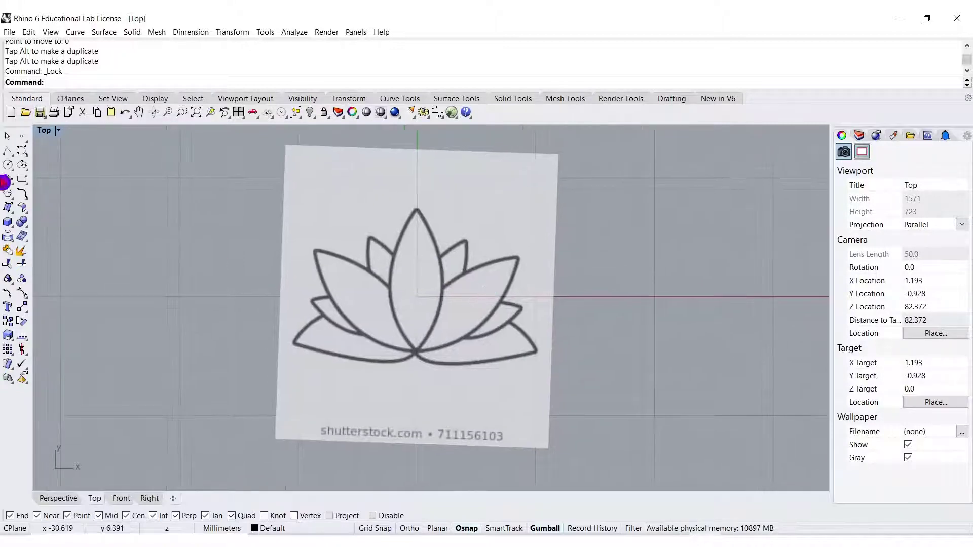
click(11, 158)
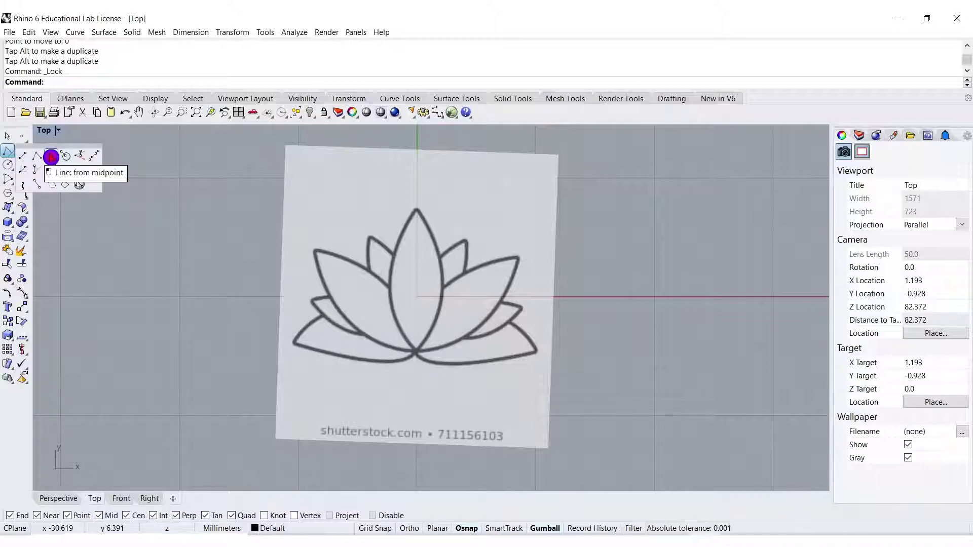
click(51, 158)
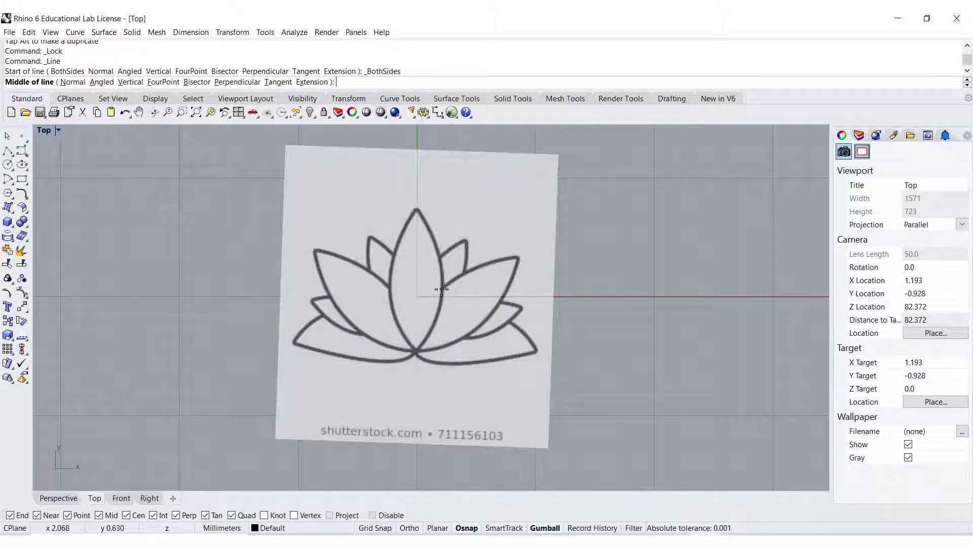
text(0)
key(Return)
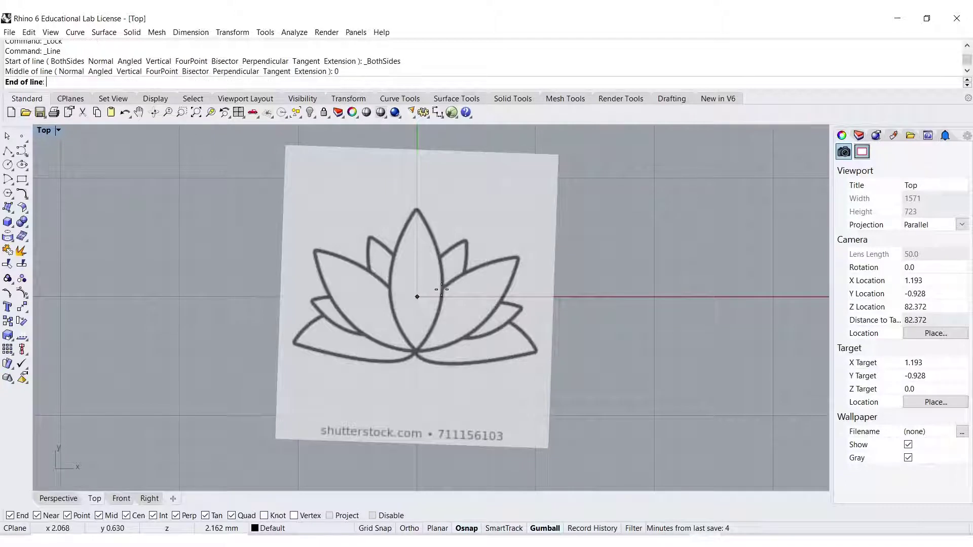
right_drag(439, 237, 439, 272)
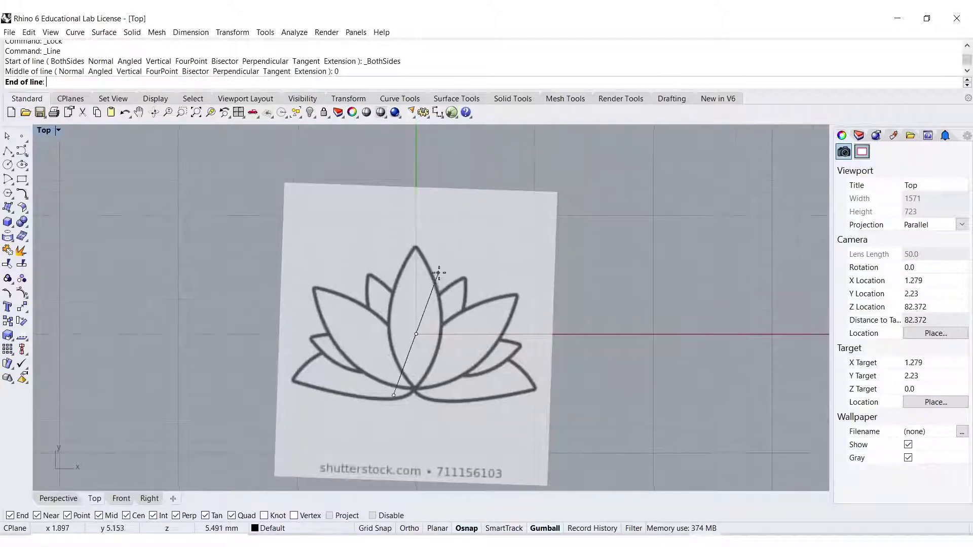
scroll(439, 272, down, 3)
key(F8)
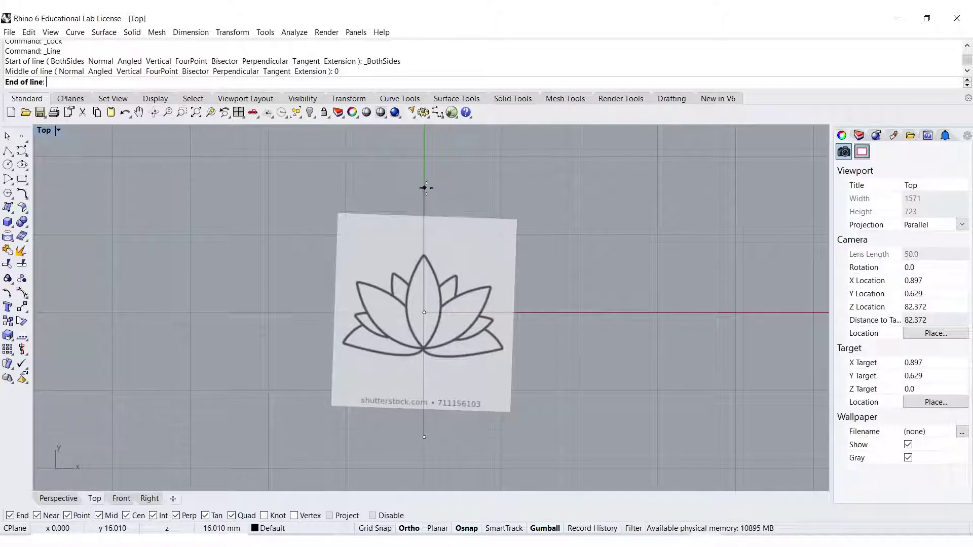
click(426, 189)
right_drag(432, 204, 454, 214)
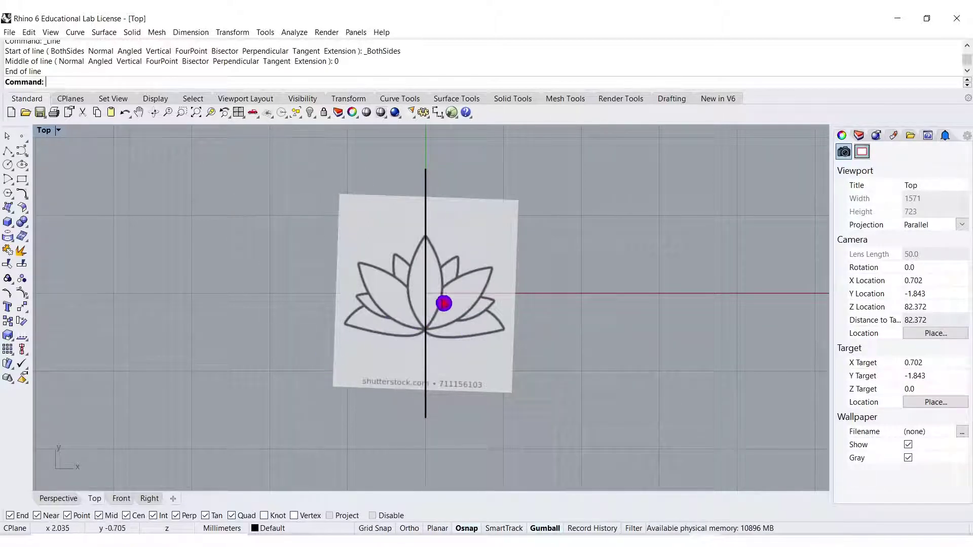
Keep the curve-drawing tools open as a floating palette over the Top view.
right_drag(444, 303, 435, 284)
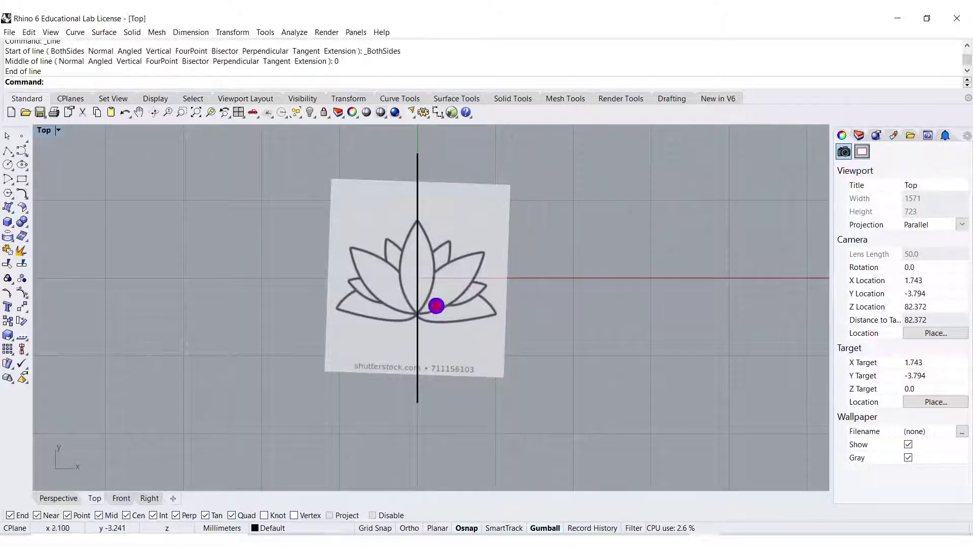
right_drag(435, 304, 466, 294)
scroll(470, 271, up, 5)
click(29, 159)
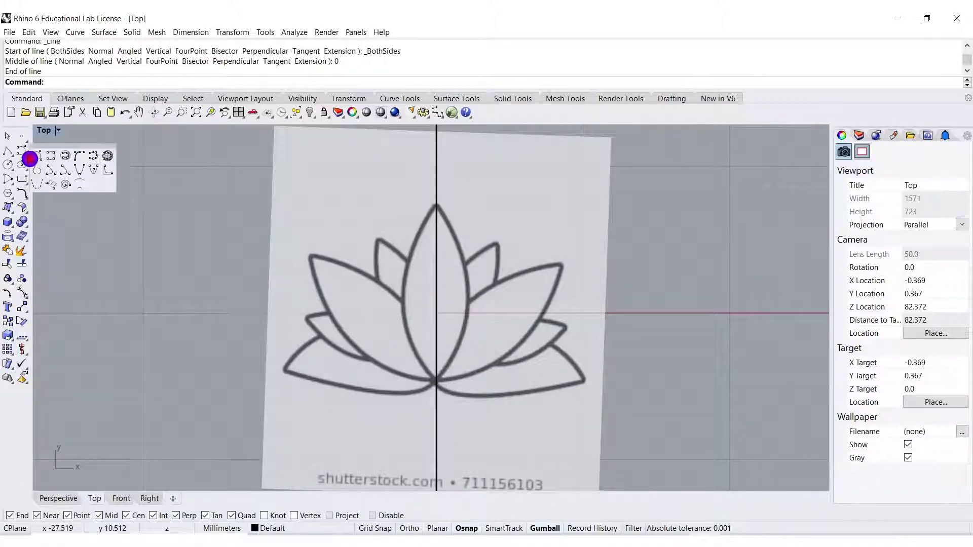
drag(30, 156, 121, 142)
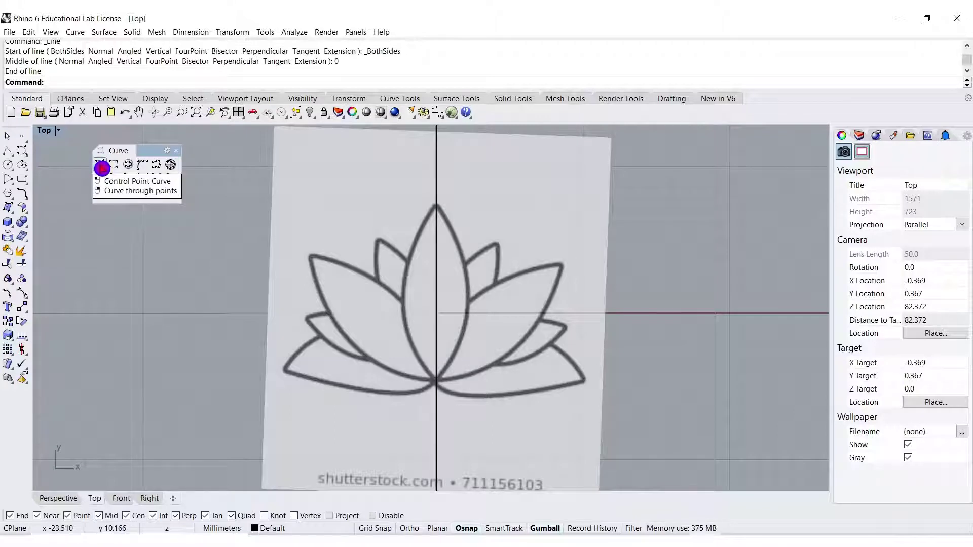
Trace the right edge of the central petal with a degree 3 control point curve from its tip to its base on the vertical line.
click(101, 166)
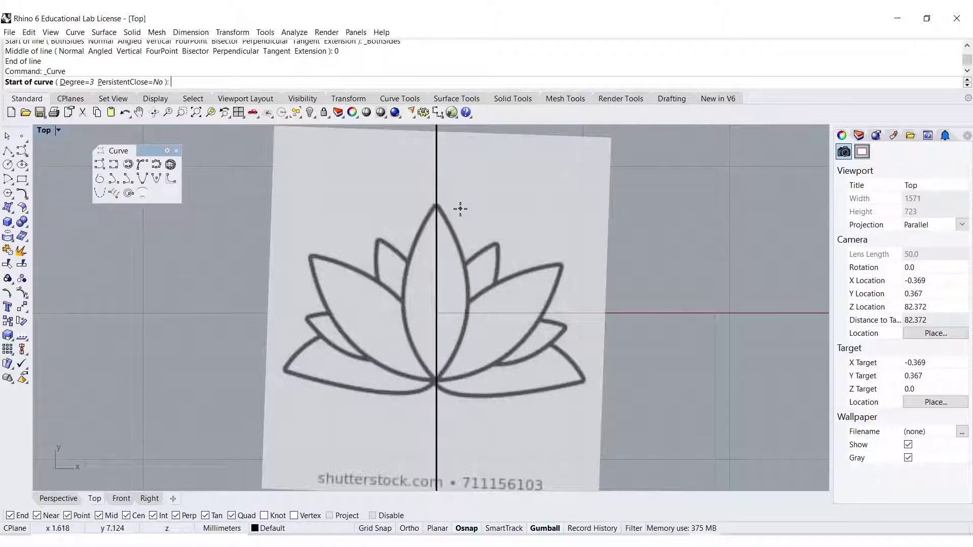
scroll(460, 209, up, 6)
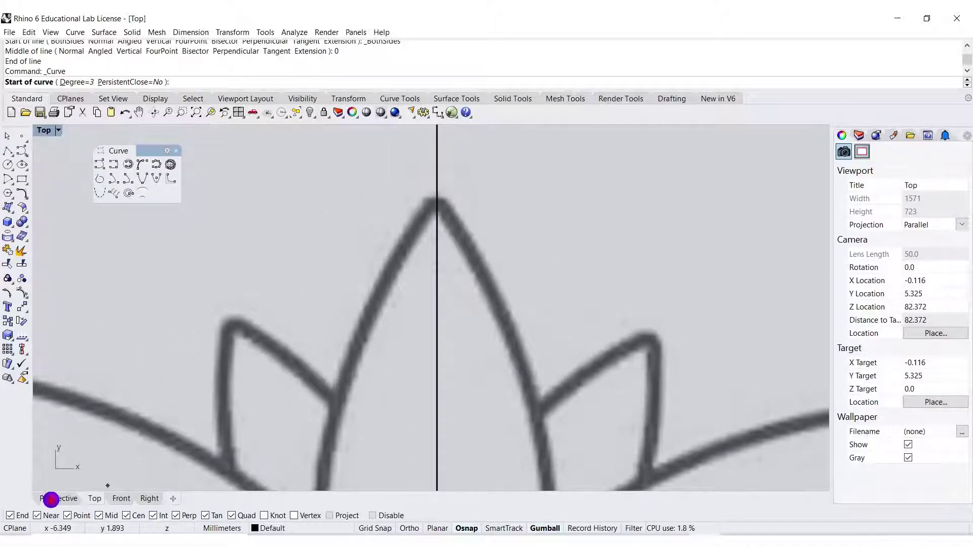
click(437, 202)
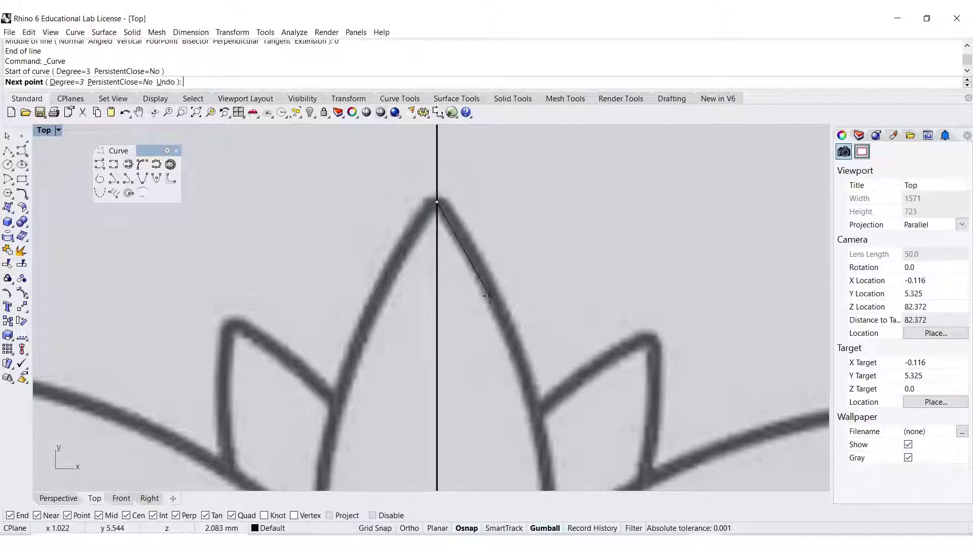
right_drag(439, 208, 428, 166)
click(476, 229)
right_drag(505, 350, 500, 239)
click(505, 297)
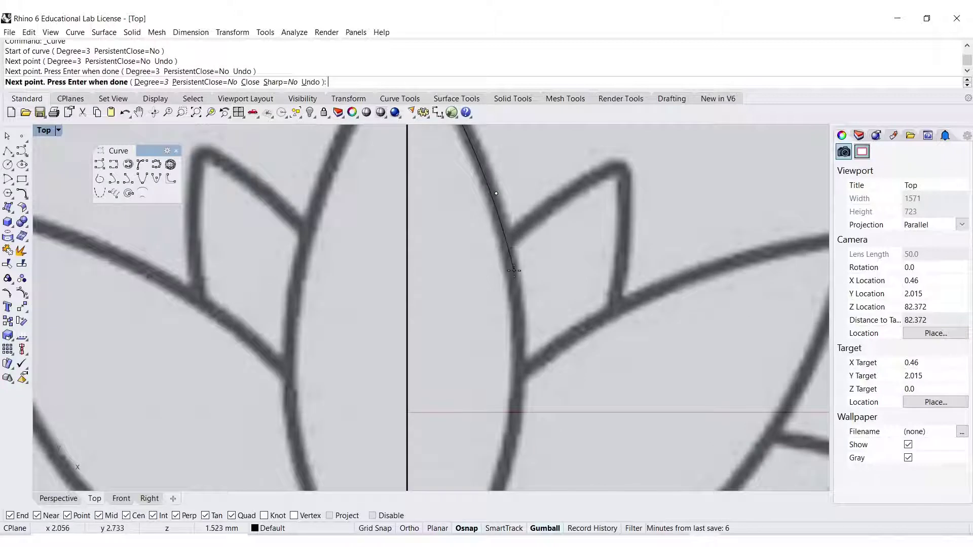
click(514, 271)
right_drag(522, 349, 525, 257)
click(522, 263)
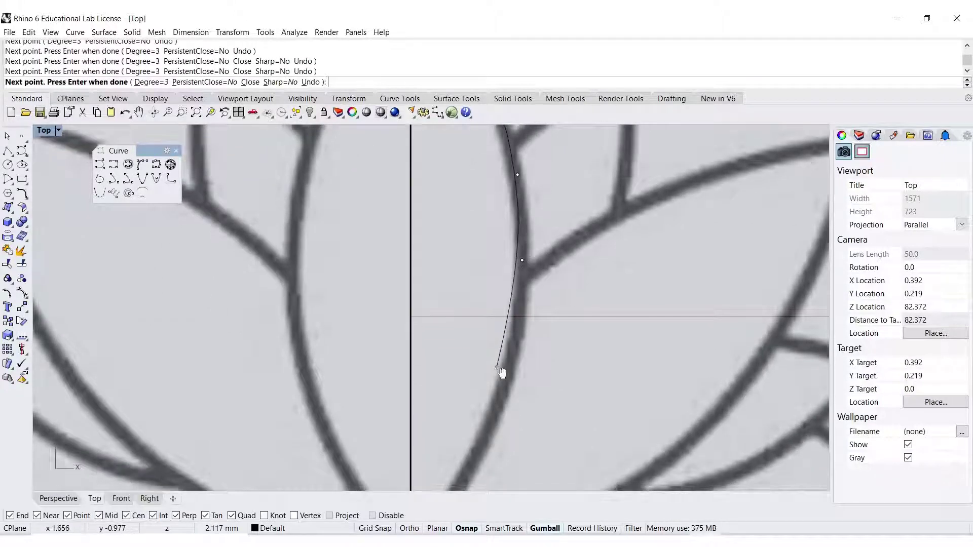
right_drag(511, 366, 528, 287)
click(528, 287)
right_drag(501, 343, 538, 210)
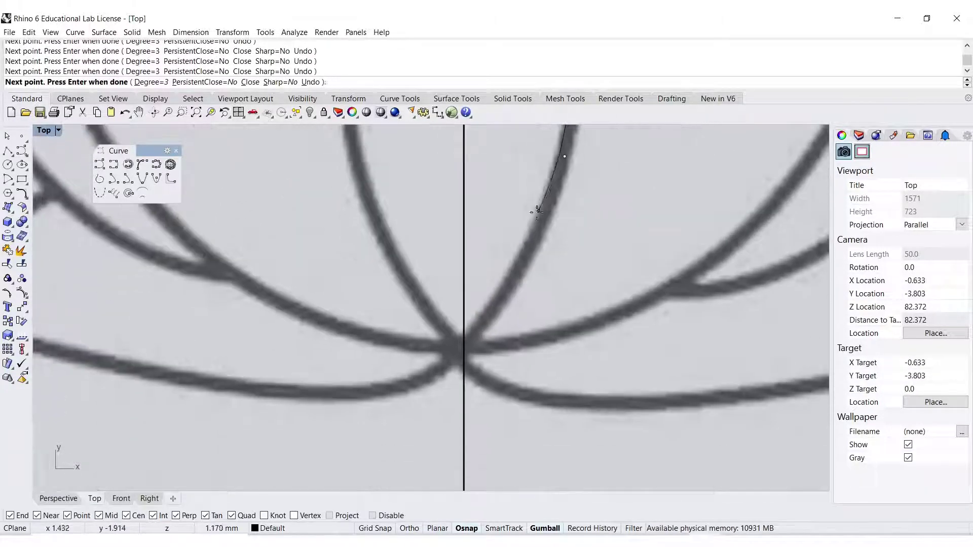
click(532, 244)
right_drag(501, 318, 515, 256)
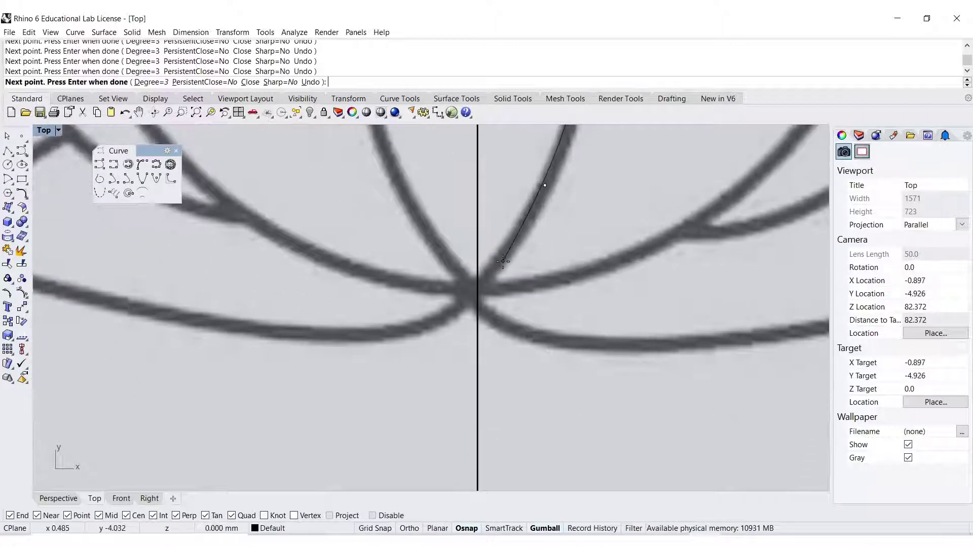
click(479, 282)
right_click(487, 287)
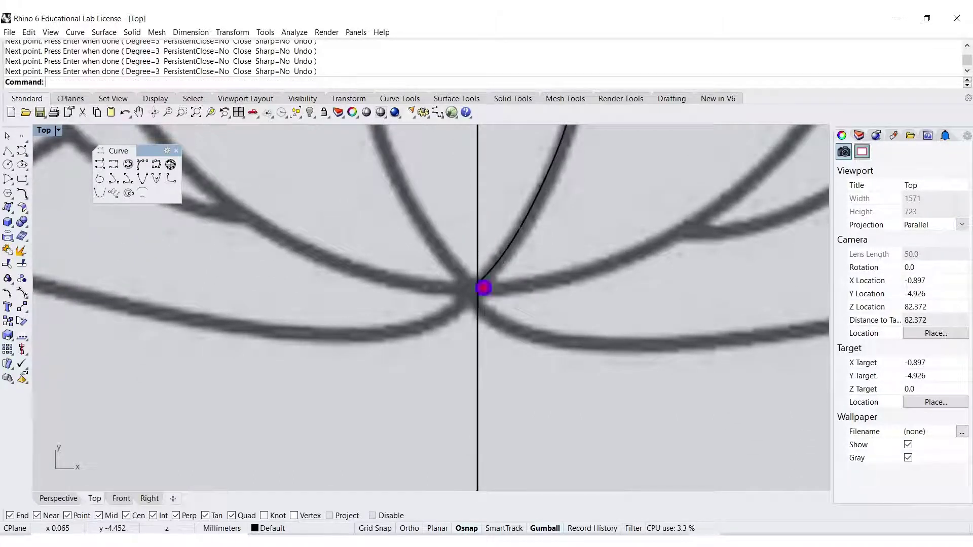
Trace the upper edge of the small right petal with a control point curve from the central petal's curve to the small petal's tip.
scroll(487, 304, down, 5)
right_drag(482, 332, 510, 342)
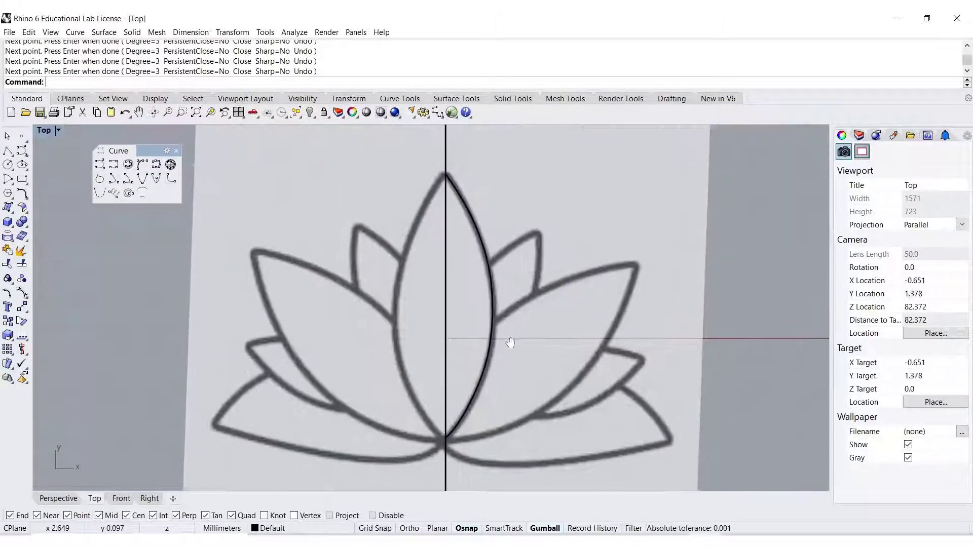
scroll(515, 267, up, 4)
scroll(532, 284, up, 1)
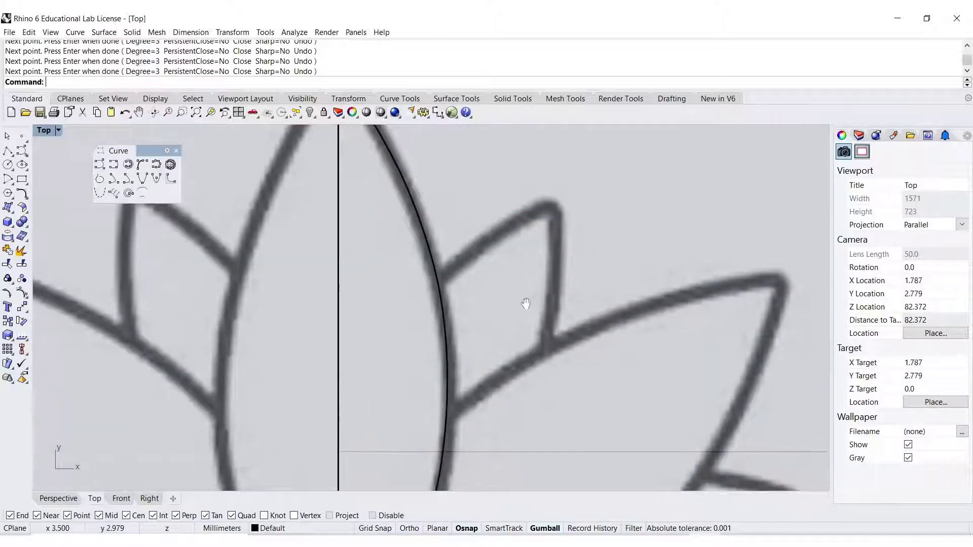
scroll(492, 307, down, 1)
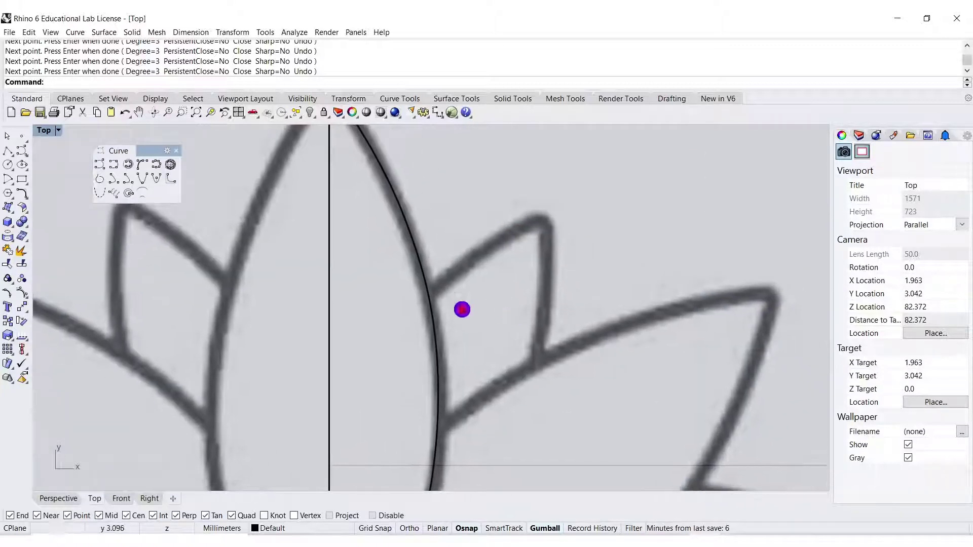
right_click(382, 269)
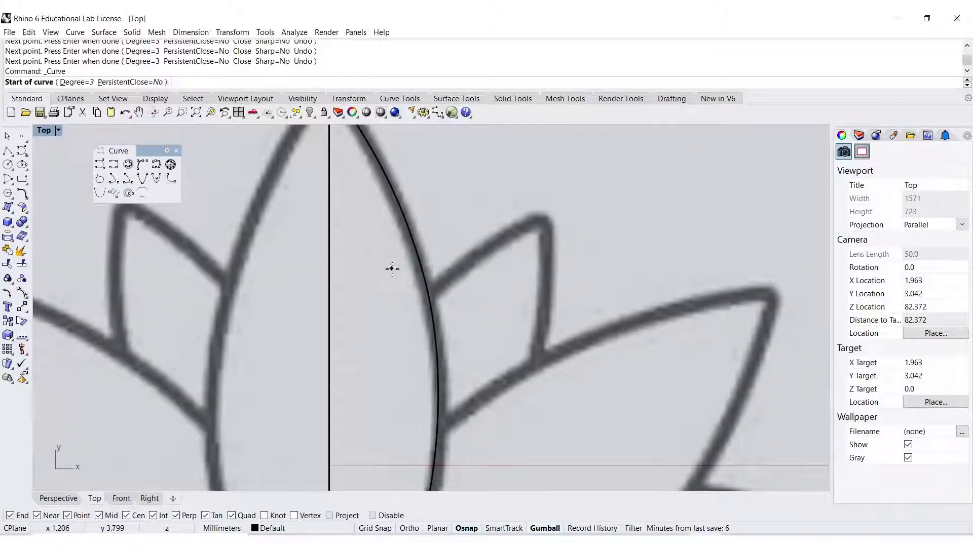
click(429, 294)
click(453, 273)
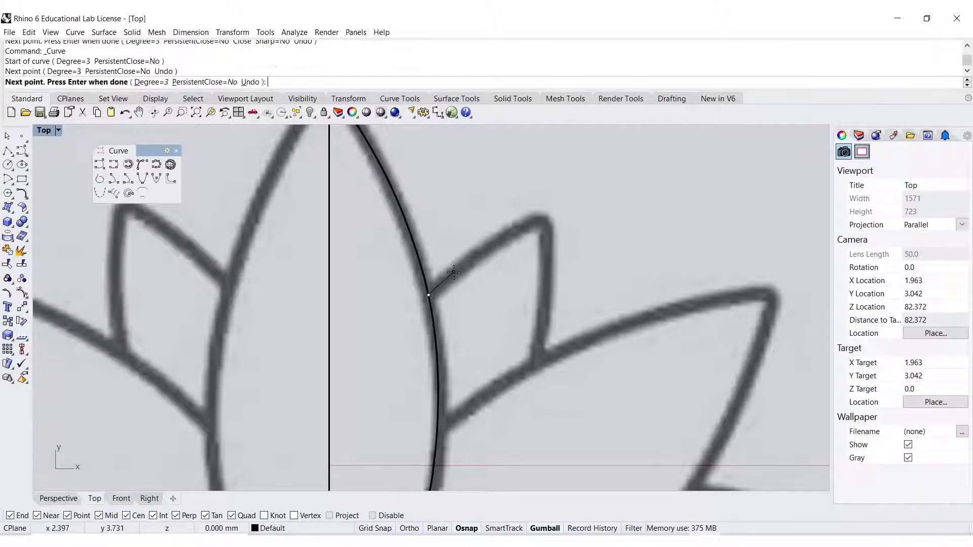
click(493, 240)
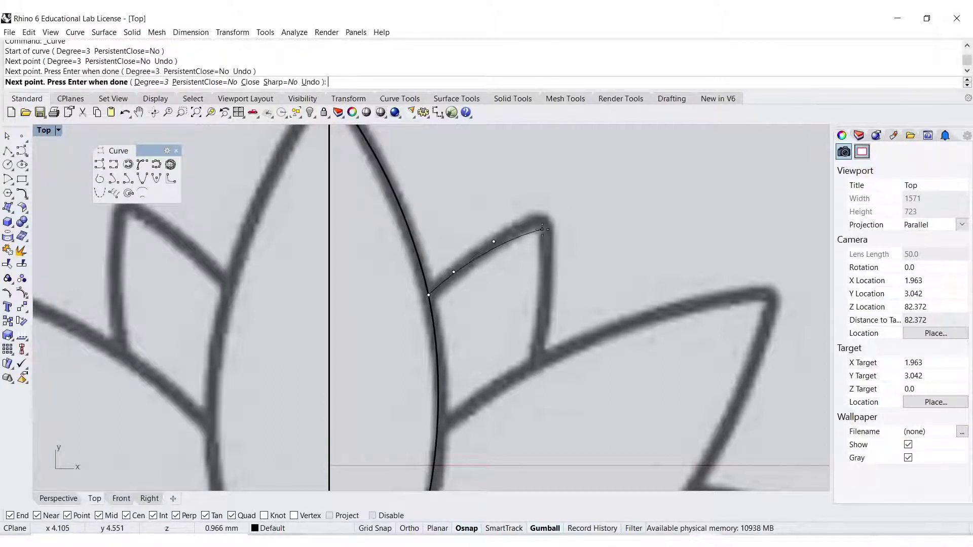
right_drag(494, 240, 442, 250)
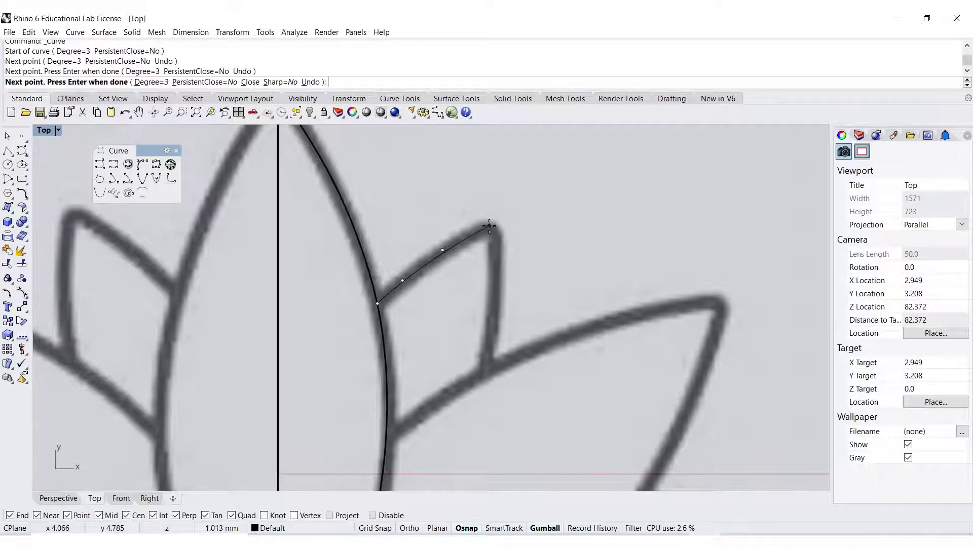
click(492, 227)
key(Return)
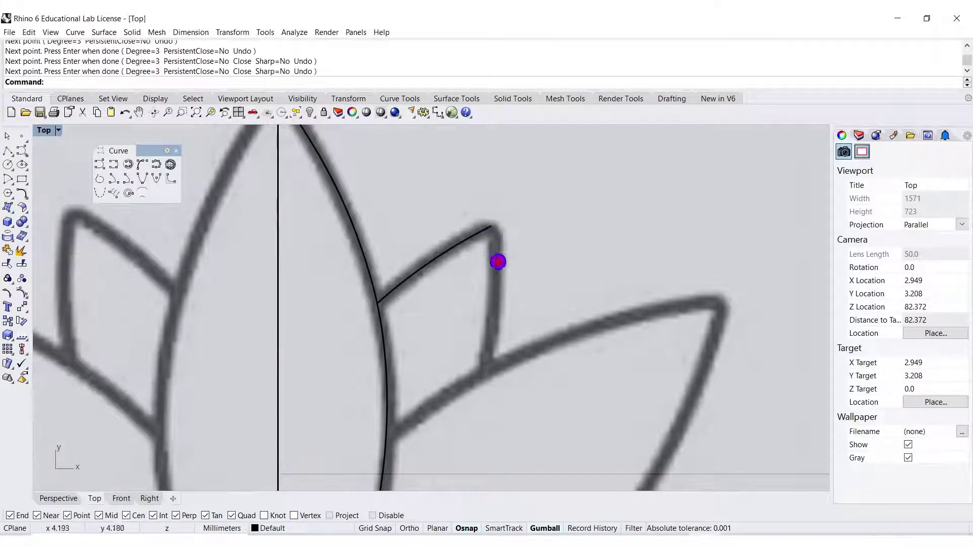
Trace the outer edge of the small right petal with a control point curve from its tip down to the large petal's outline.
click(99, 167)
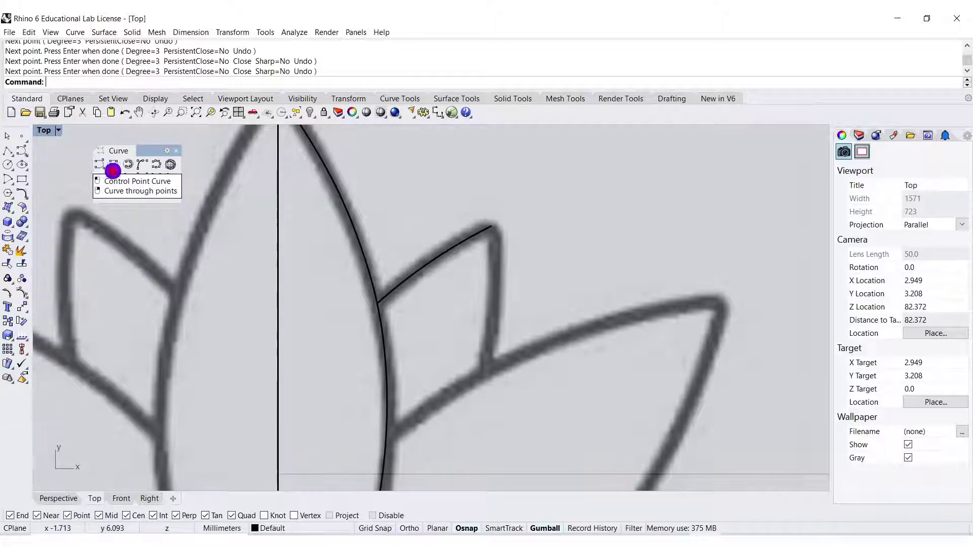
click(492, 225)
click(496, 257)
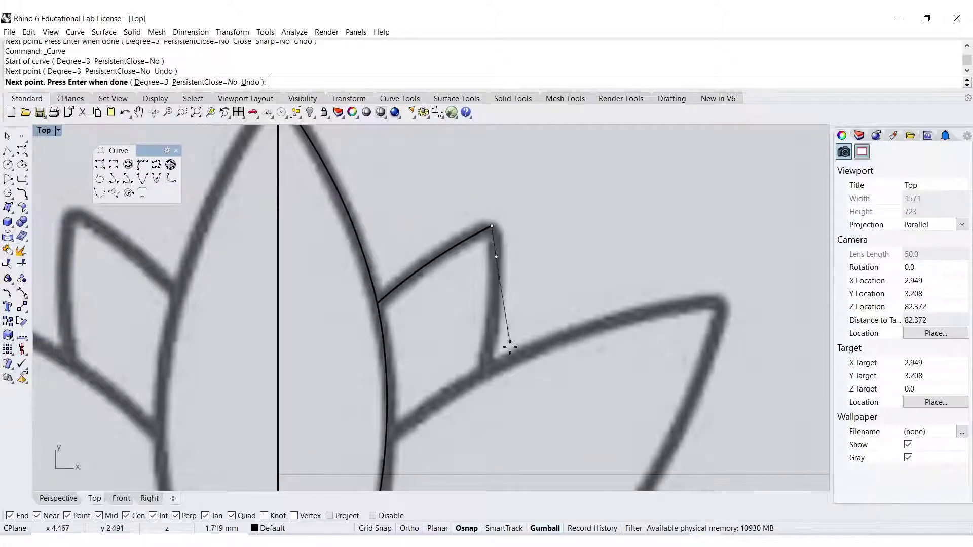
click(493, 326)
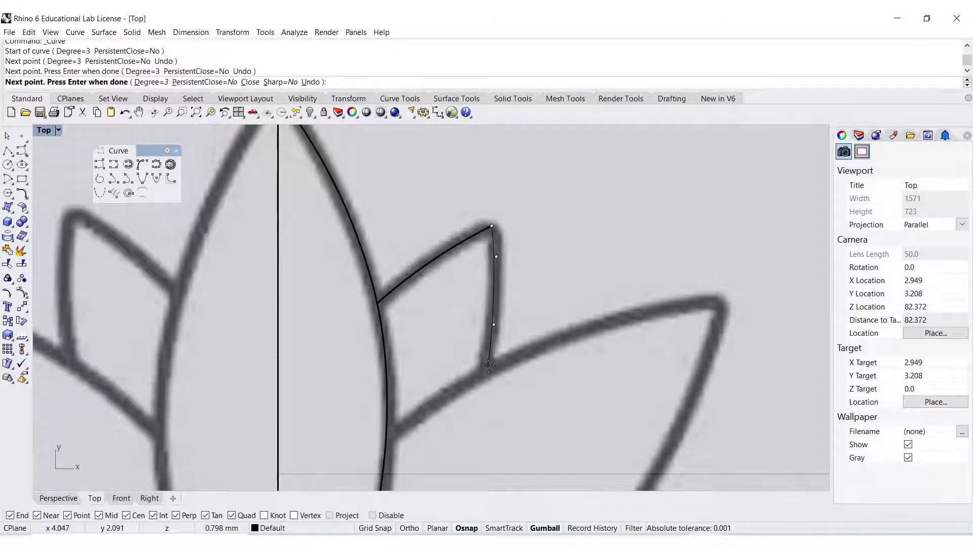
click(488, 367)
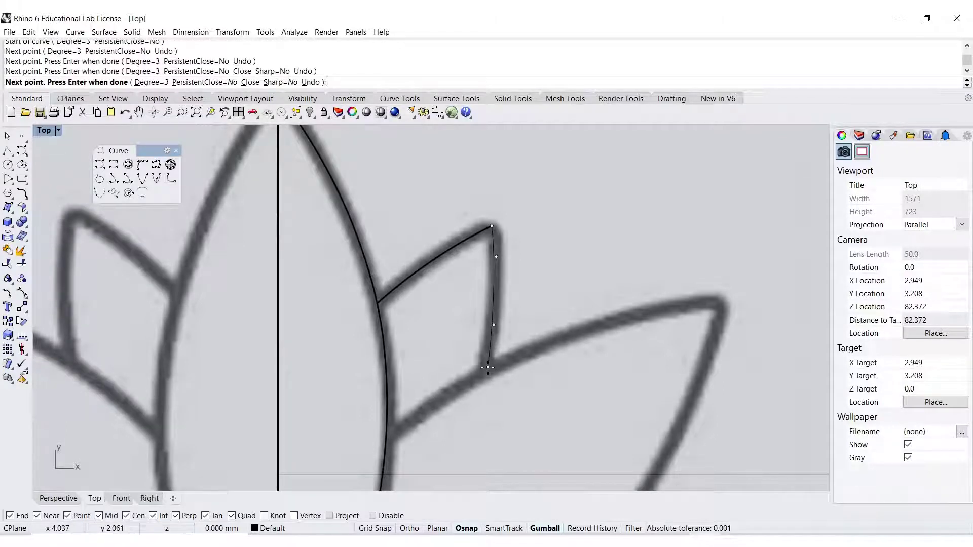
key(Return)
Trace the upper edge of the large right petal with a control point curve from the central petal's curve to the large petal's tip.
right_drag(475, 399, 485, 350)
right_click(485, 349)
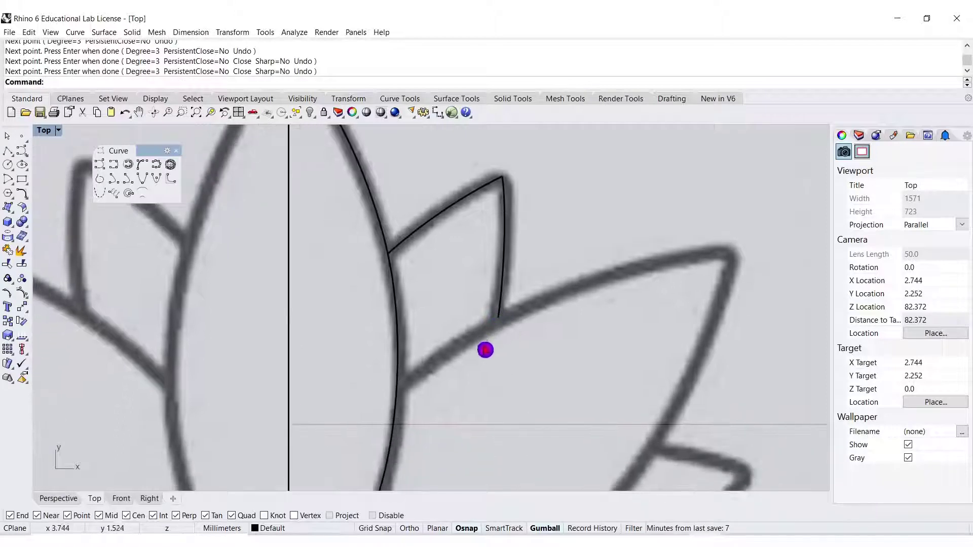
click(397, 387)
click(443, 353)
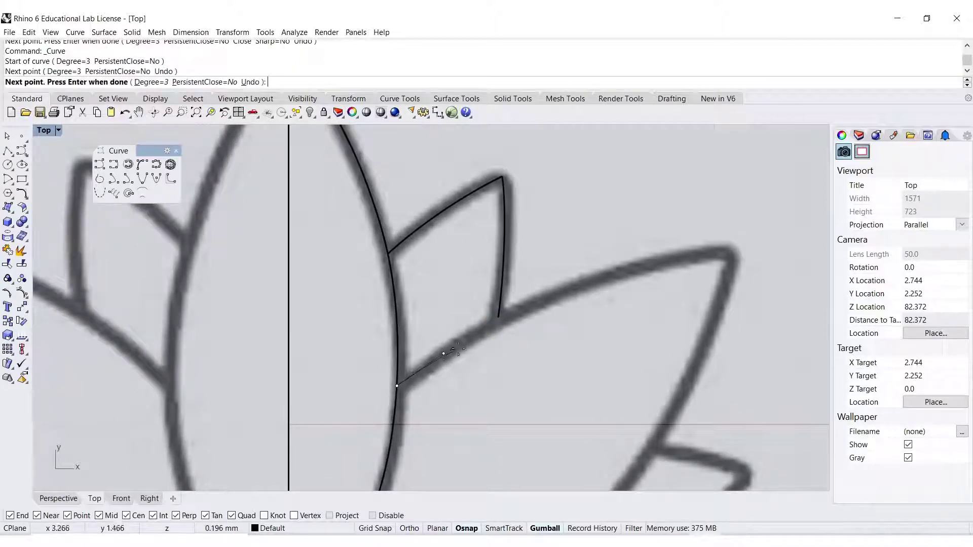
click(498, 318)
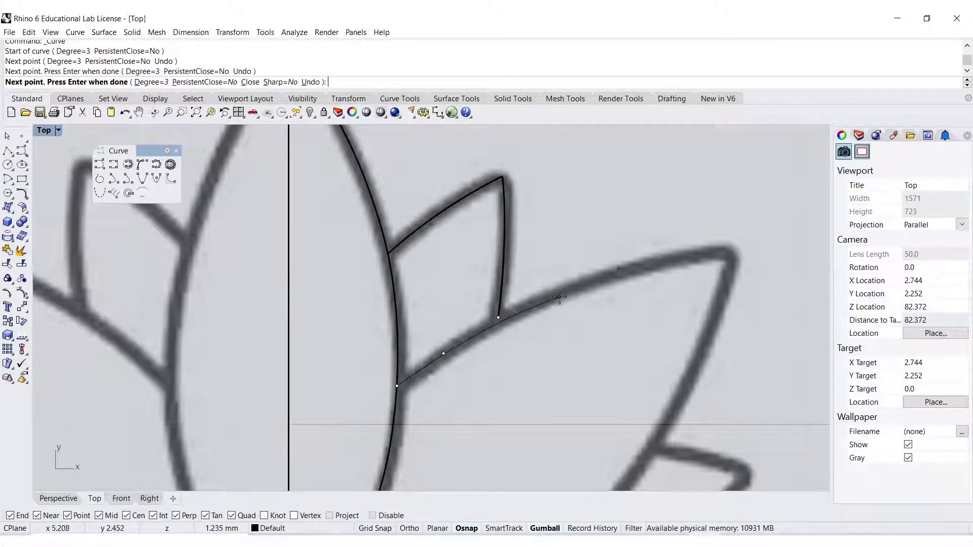
click(573, 288)
right_drag(602, 279, 498, 294)
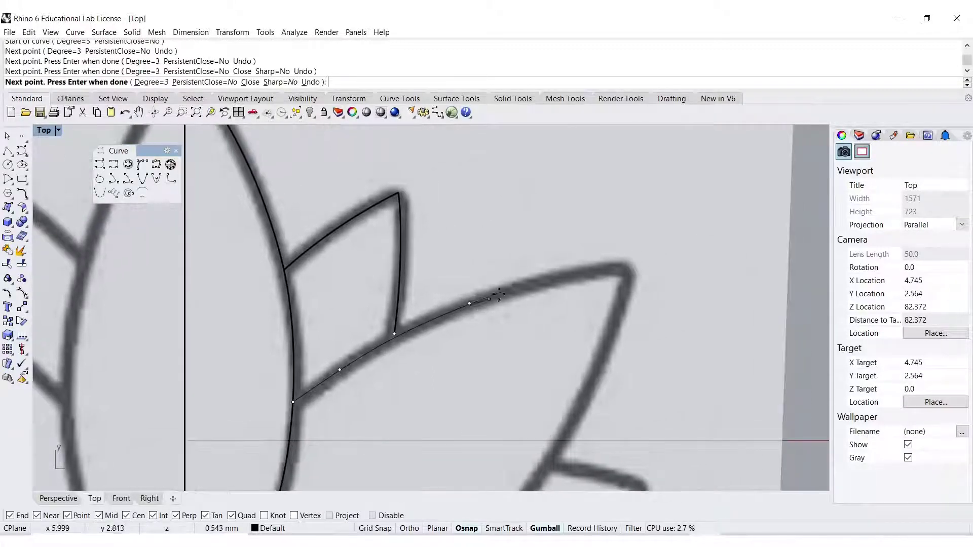
click(540, 282)
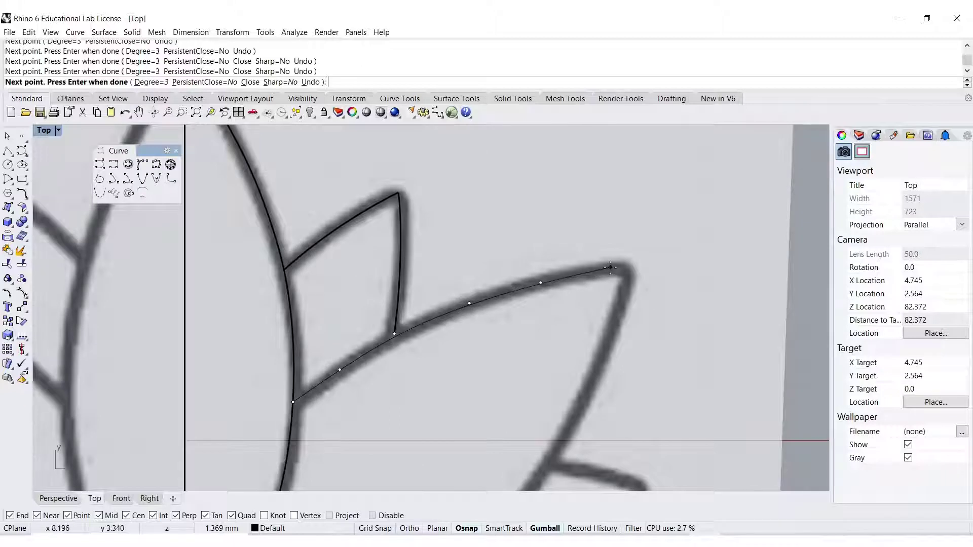
click(610, 268)
click(629, 269)
key(Return)
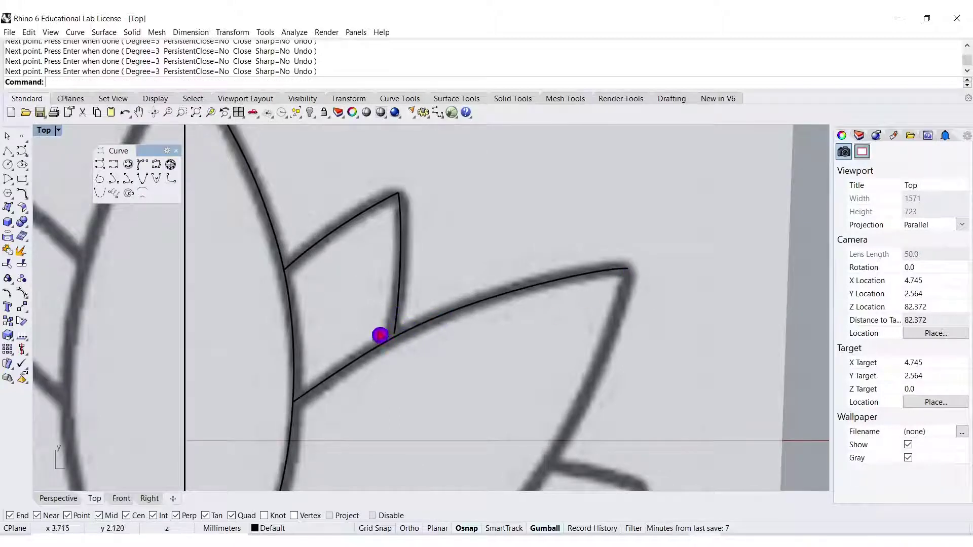
Trace the lower edge of the large right petal with a control point curve from its tip to the central petal's base on the vertical line.
scroll(365, 329, up, 2)
scroll(429, 319, down, 1)
scroll(430, 320, down, 1)
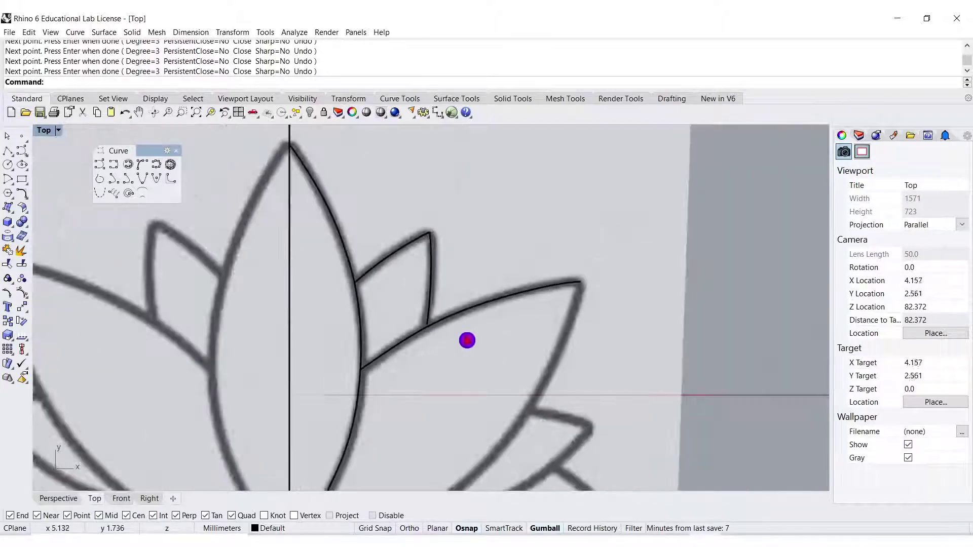
scroll(467, 341, up, 1)
key(Return)
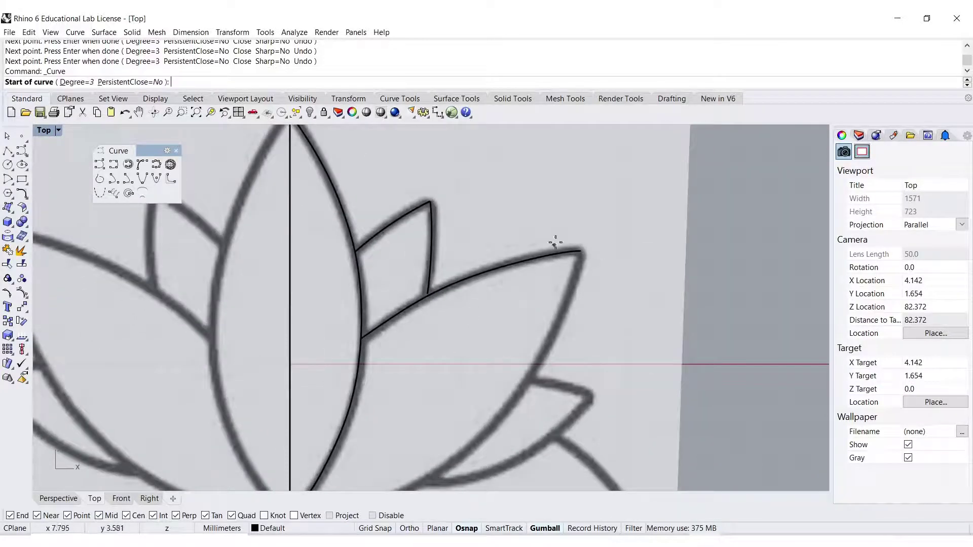
click(581, 250)
click(576, 273)
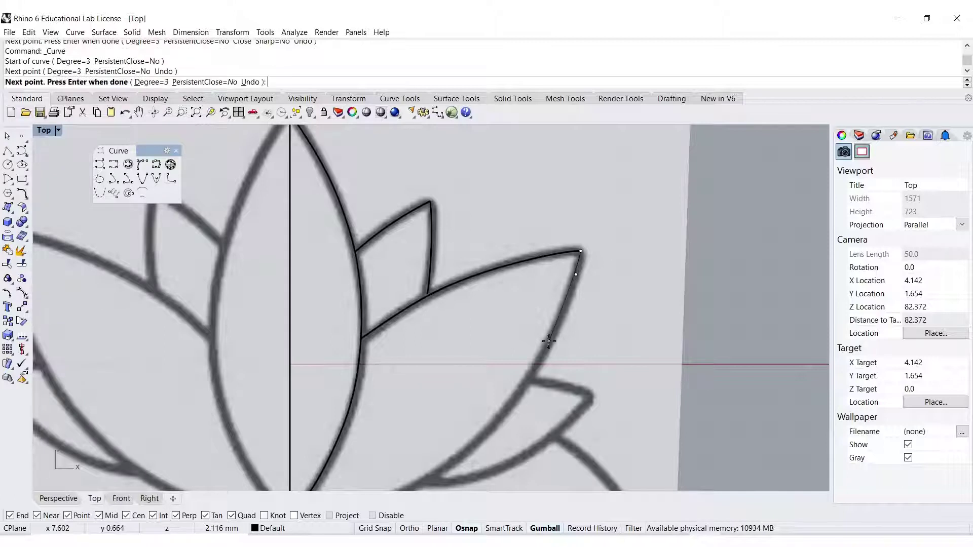
right_drag(556, 328, 562, 291)
click(562, 290)
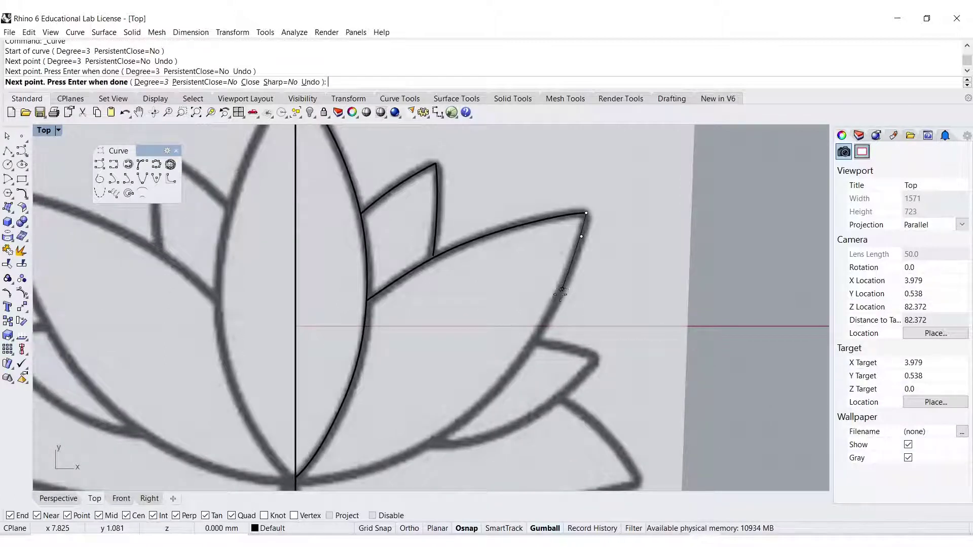
click(528, 352)
right_drag(472, 416, 548, 337)
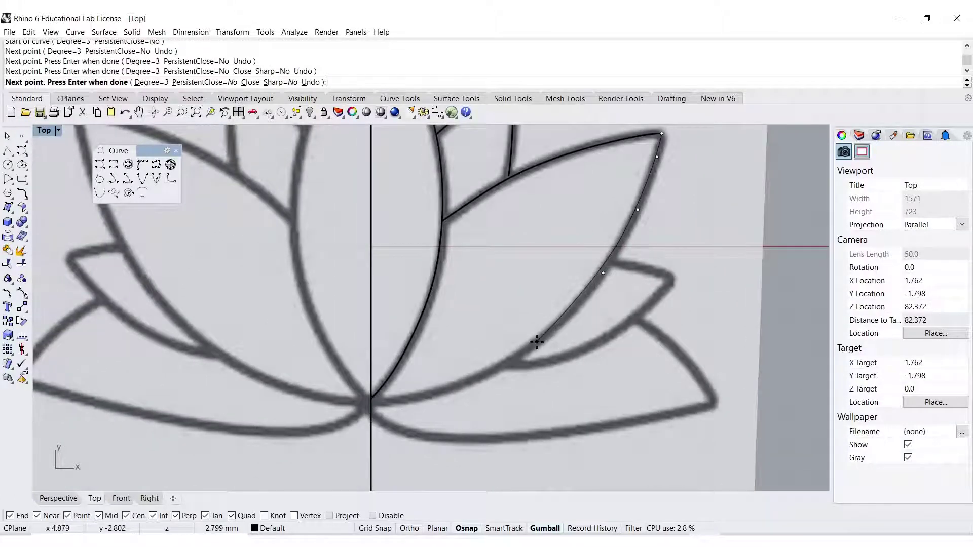
click(537, 342)
click(472, 383)
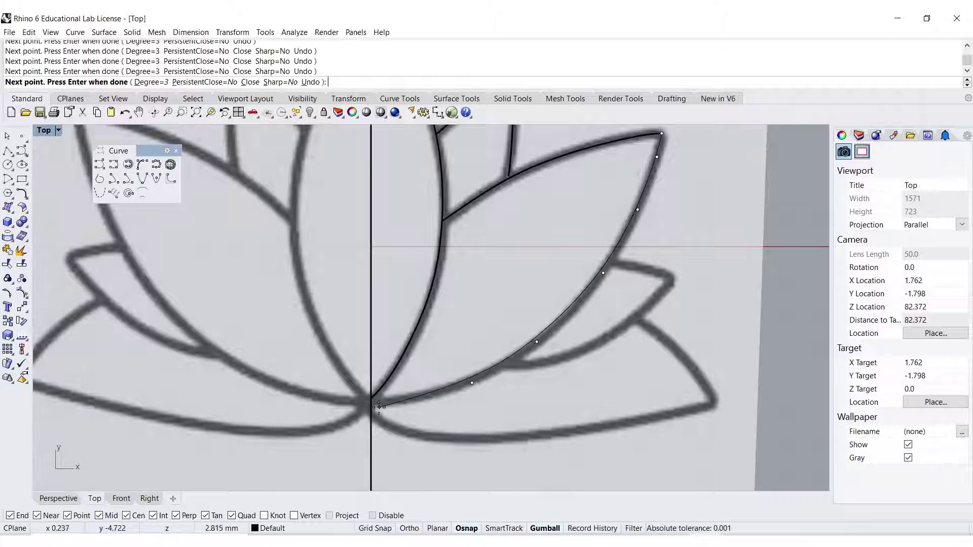
click(375, 403)
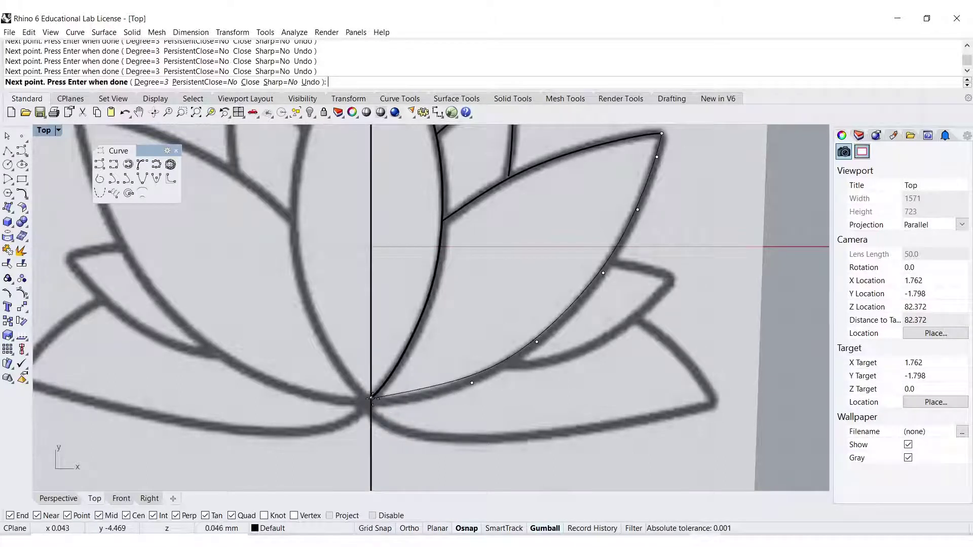
right_click(372, 400)
Trace the upper edge of the small petal below the large right petal with a control point curve from the large petal's outline to its tip.
right_drag(394, 390, 435, 379)
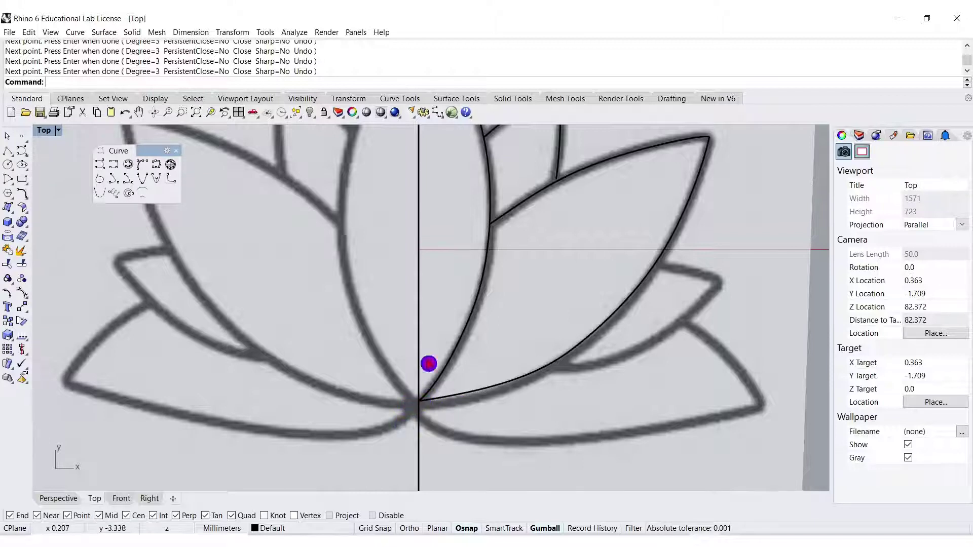
right_click(558, 310)
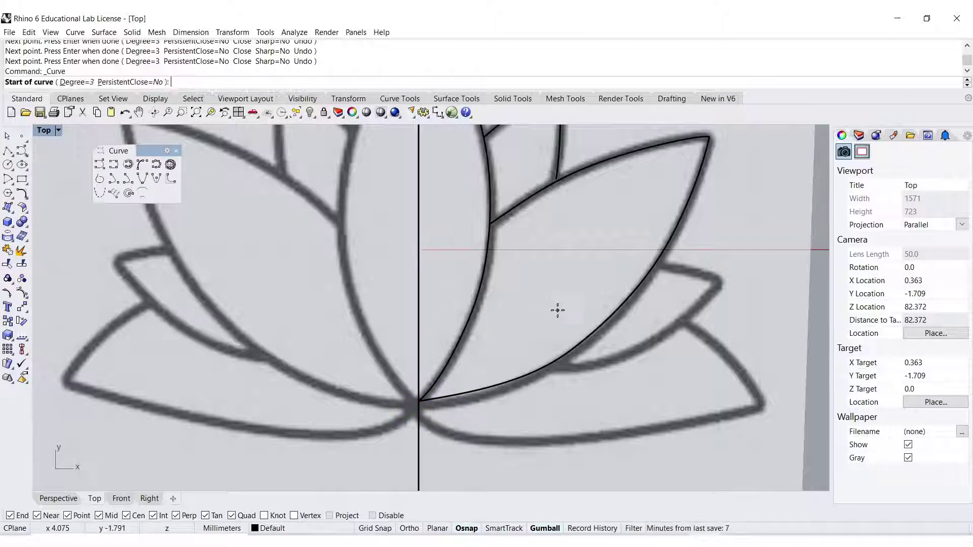
click(657, 263)
click(685, 268)
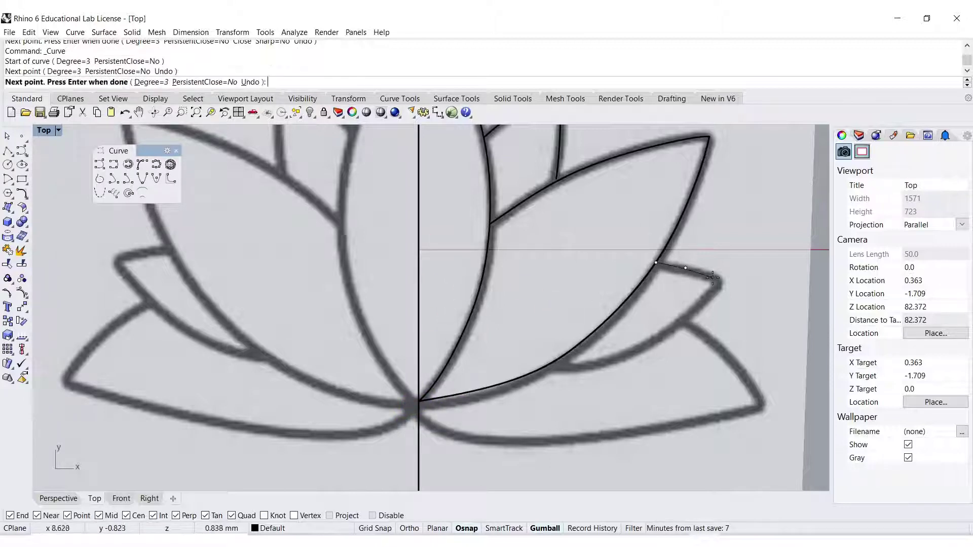
click(709, 275)
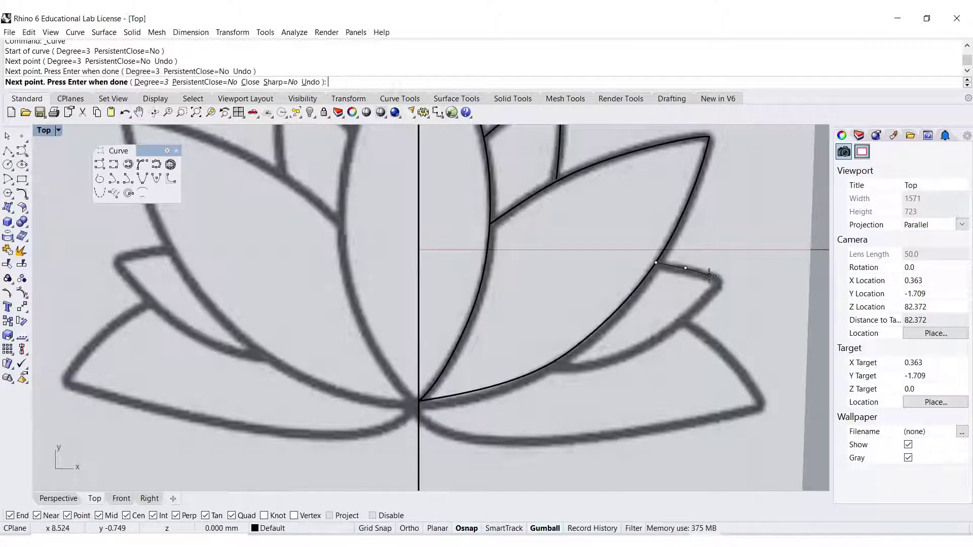
click(724, 284)
right_click(701, 326)
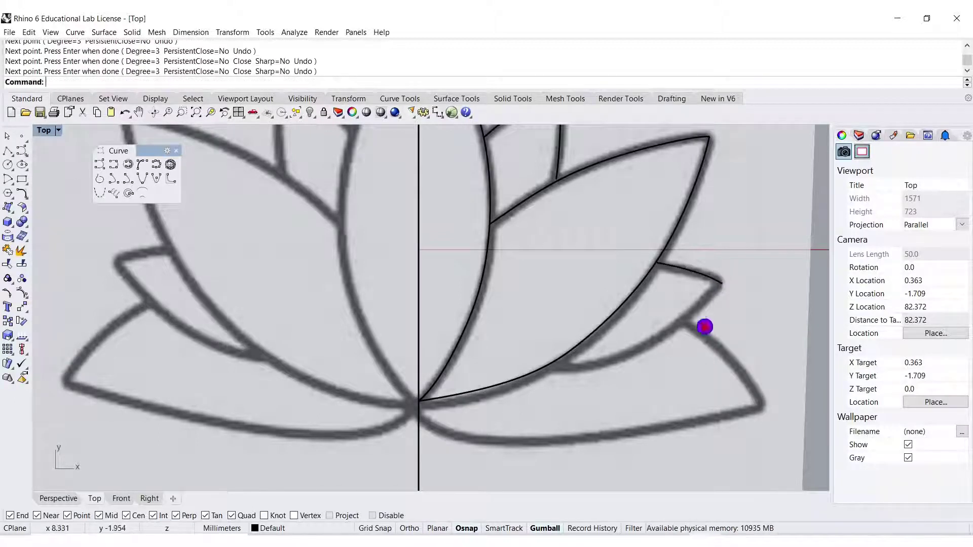
Trace the lower edge of that small petal with a control point curve from the large petal's lower outline to the small petal's tip.
key(Return)
click(548, 365)
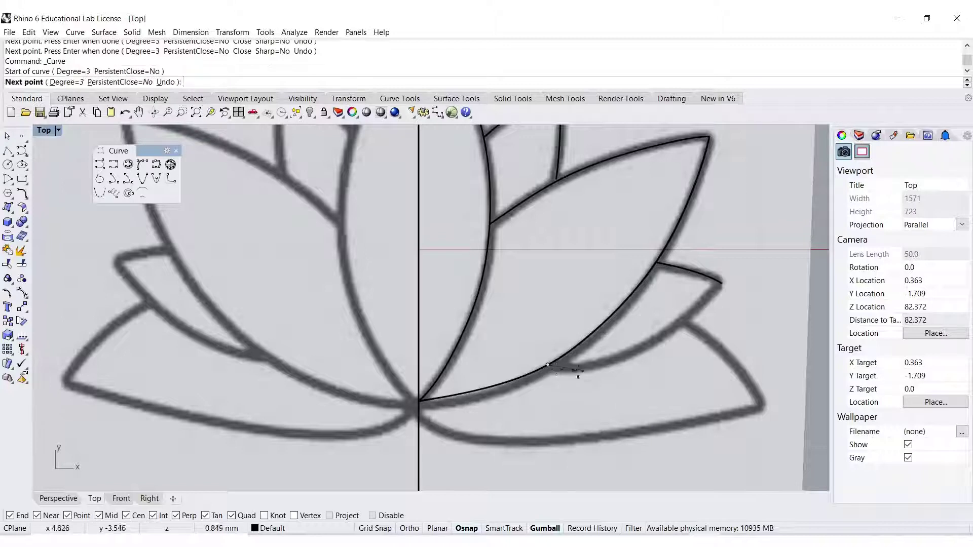
click(587, 369)
click(613, 363)
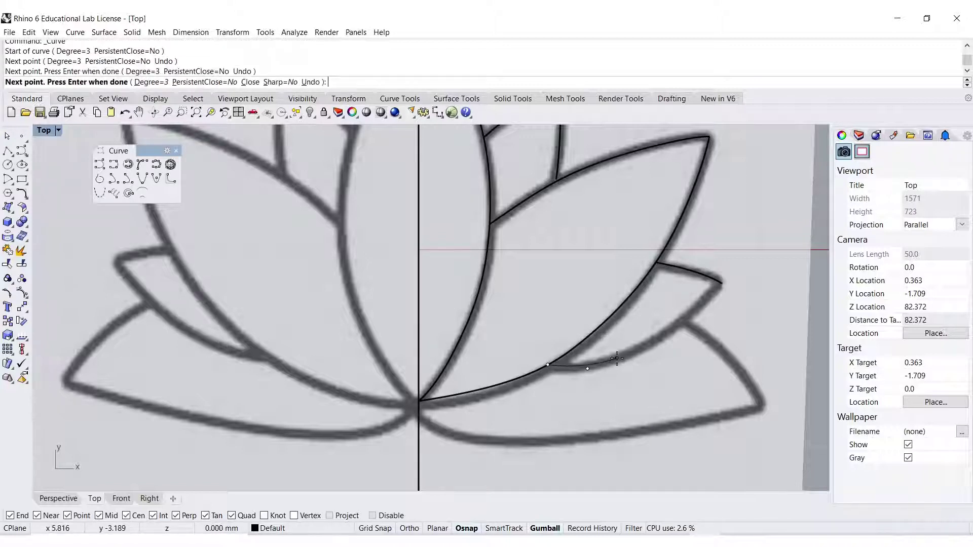
click(669, 336)
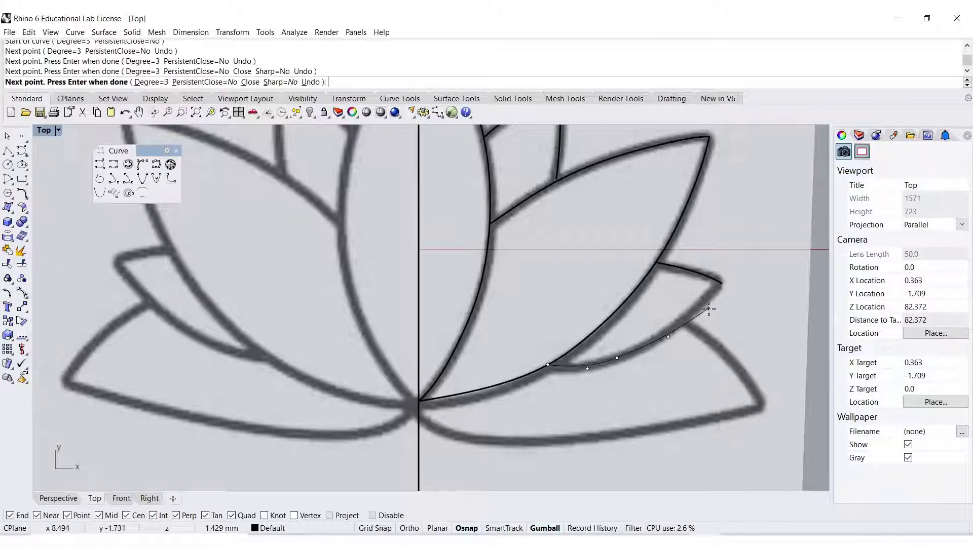
click(722, 286)
key(Return)
Trace the outer edge of the lowest right petal with a control point curve from the small petal's lower edge to the lowest petal's tip.
right_drag(643, 409, 658, 374)
key(Return)
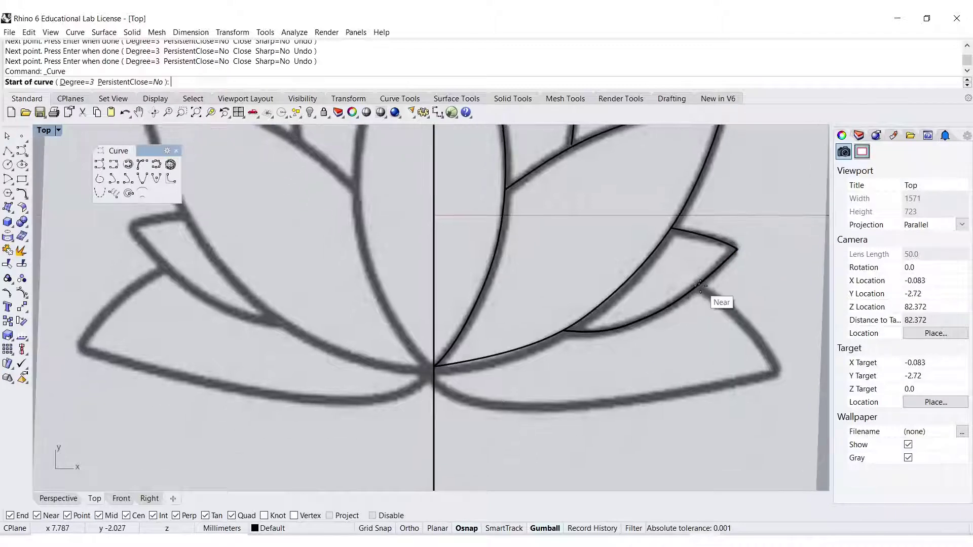
click(701, 286)
click(727, 307)
right_drag(728, 307, 624, 260)
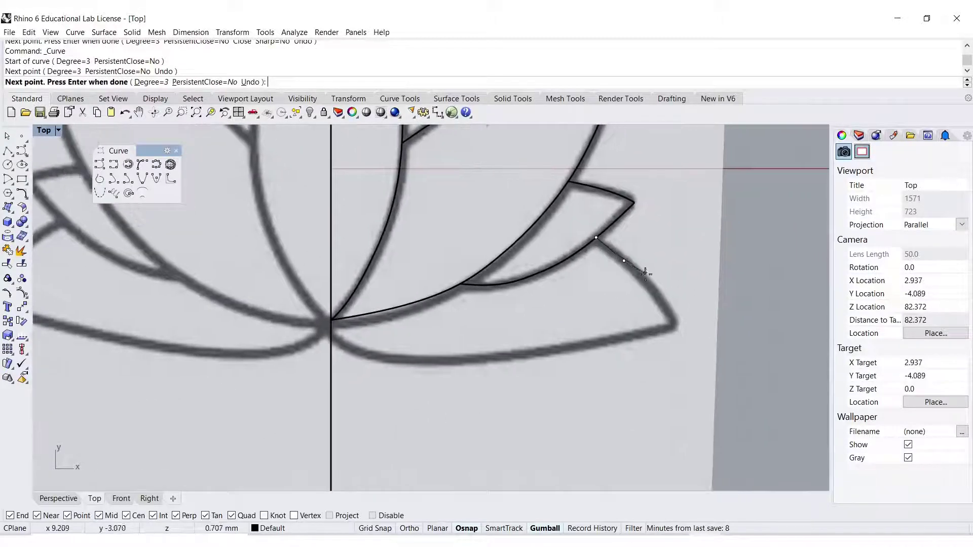
click(646, 279)
click(669, 311)
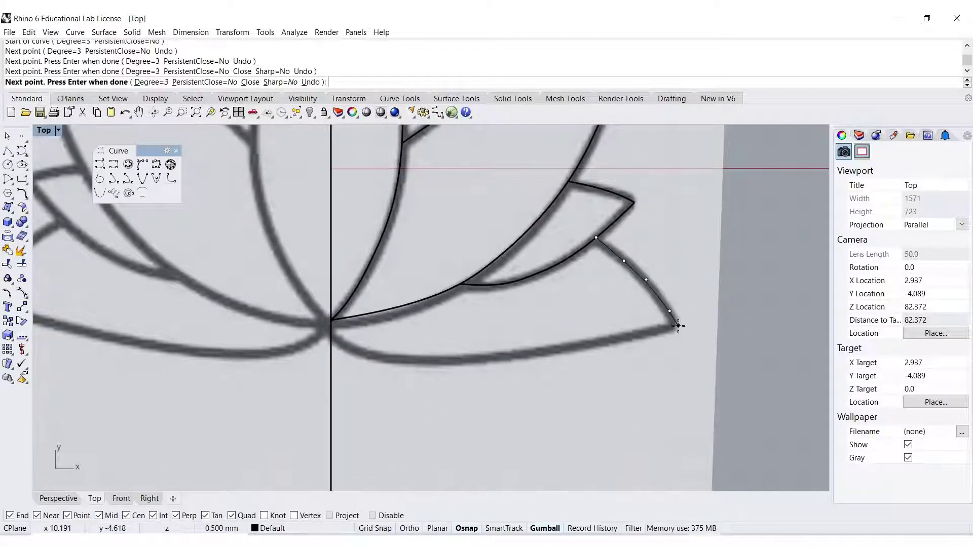
click(677, 325)
key(Return)
Trace the bottom edge of the lowest right petal with a control point curve from the base on the vertical line to its tip.
right_click(495, 371)
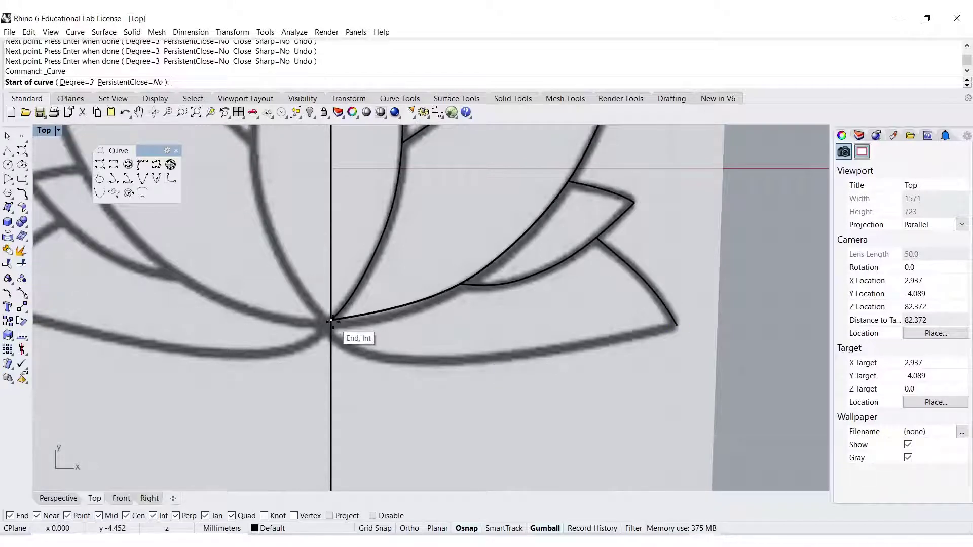
click(331, 320)
click(355, 350)
click(428, 363)
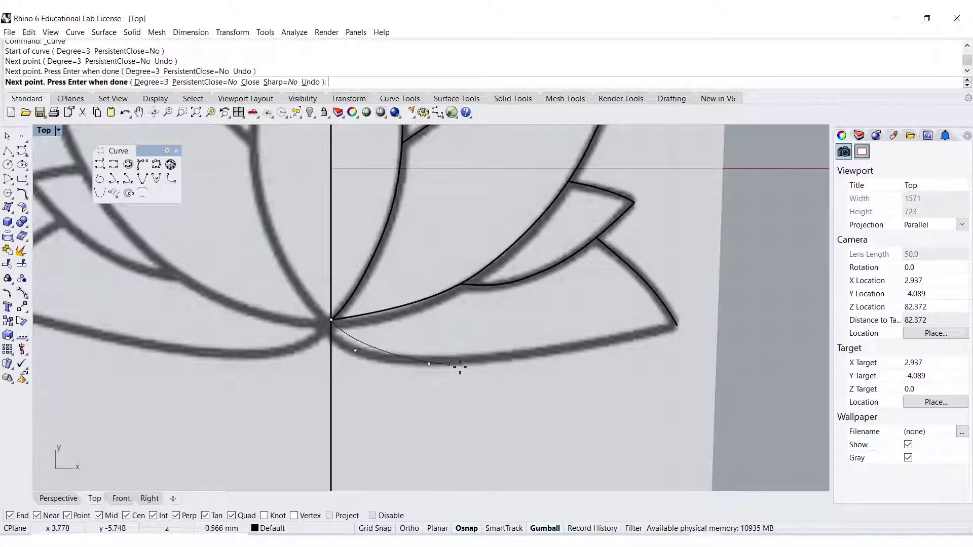
click(527, 353)
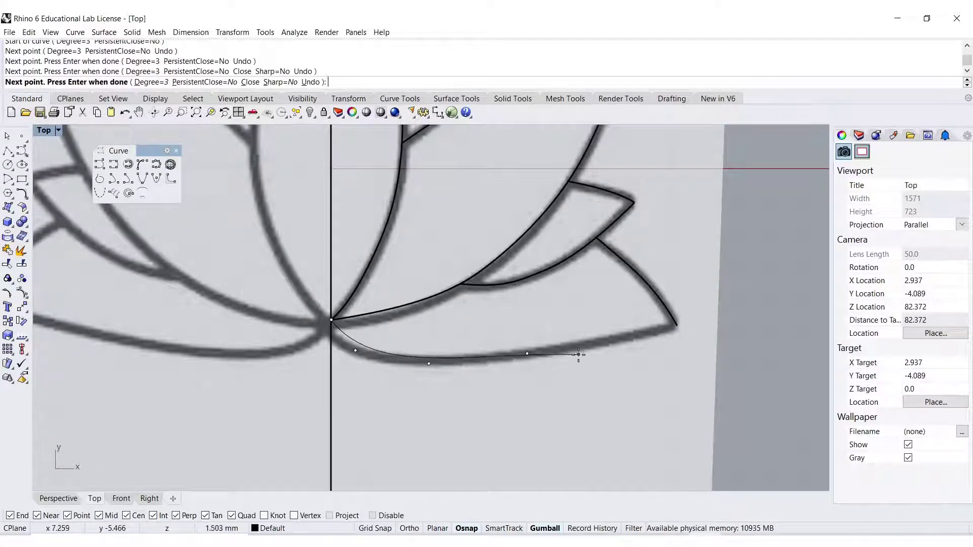
click(628, 343)
click(678, 325)
right_click(518, 297)
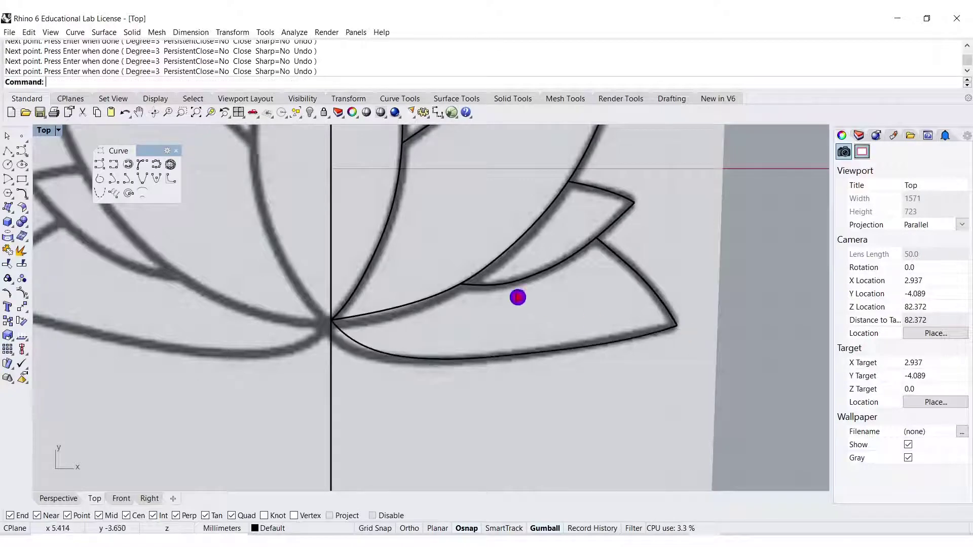
Keep the curve-editing tools open as a floating palette beside the gap between the upper small petal and the large petal.
scroll(518, 297, down, 4)
scroll(547, 336, up, 6)
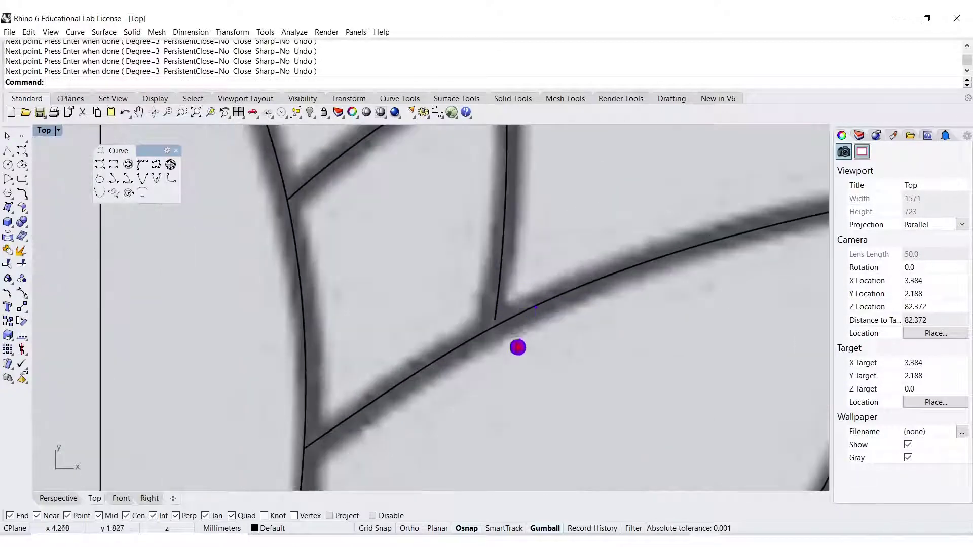
right_drag(518, 348, 583, 226)
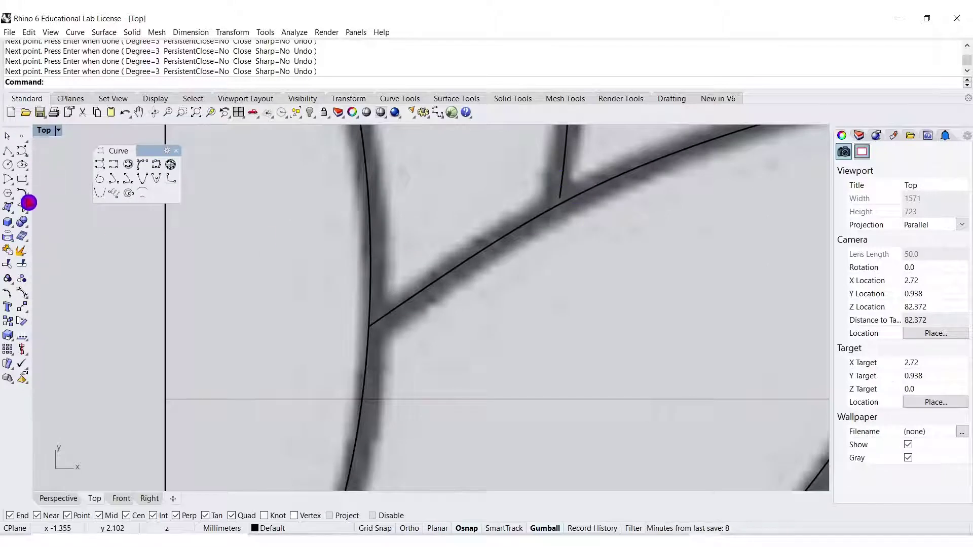
click(27, 205)
click(25, 197)
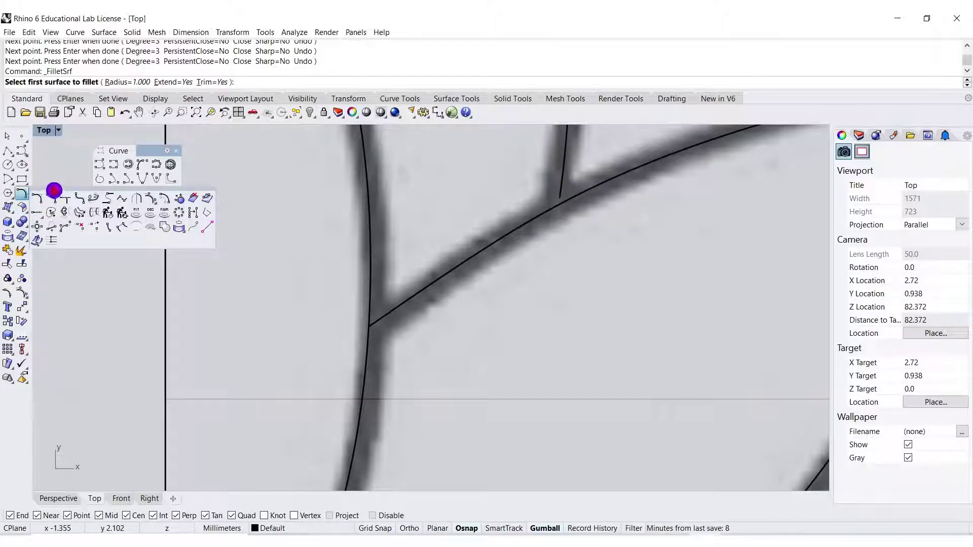
drag(55, 191, 89, 219)
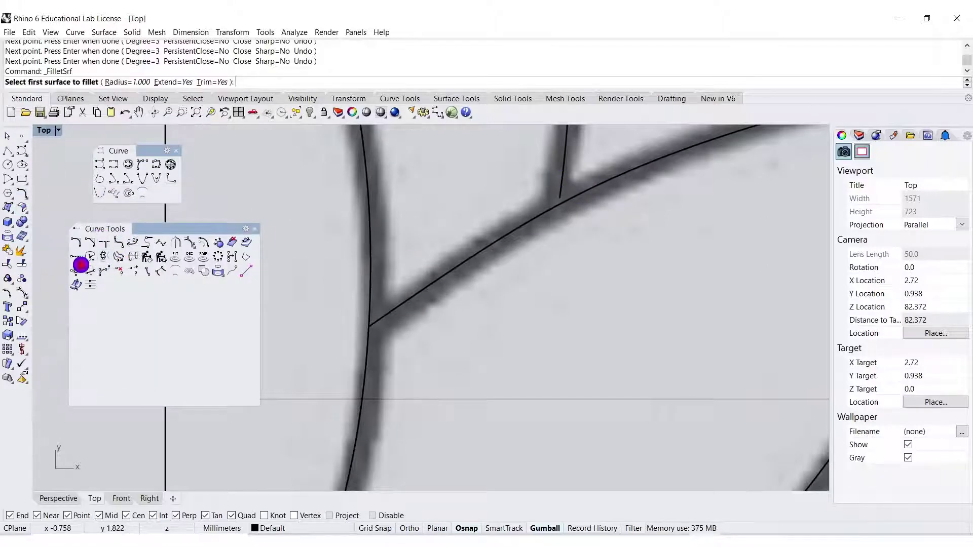
Extend the outer edge of the upper small petal to the large petal's upper outline as boundary, using the Natural extension type.
click(77, 259)
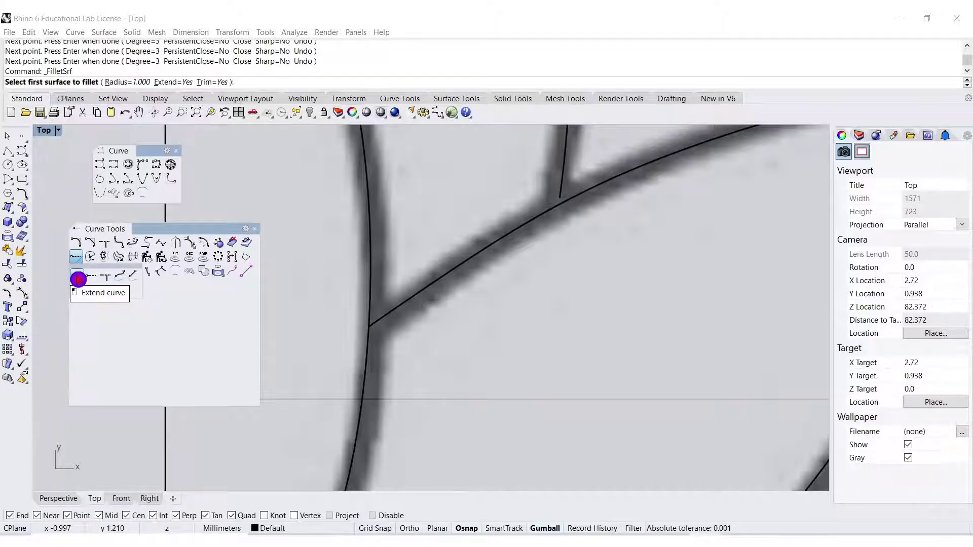
click(78, 278)
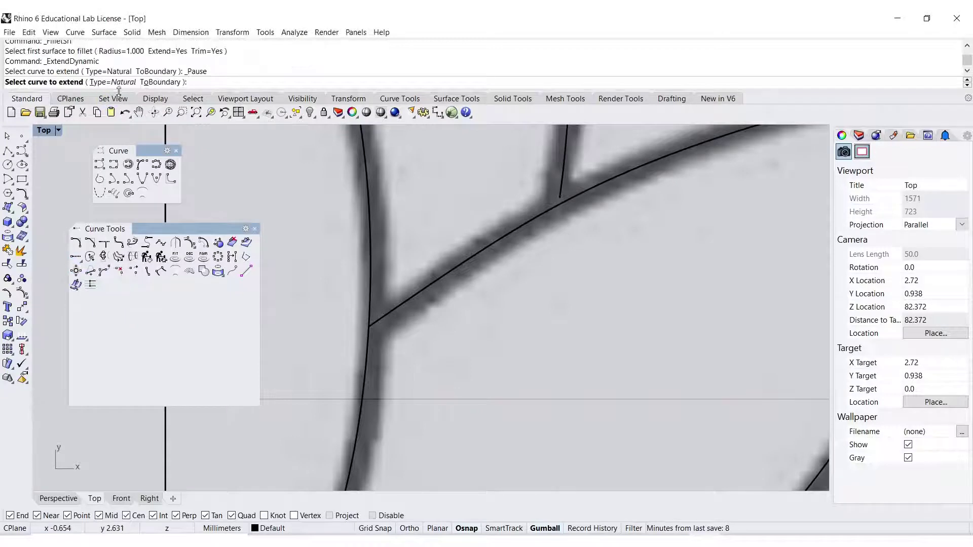
click(162, 82)
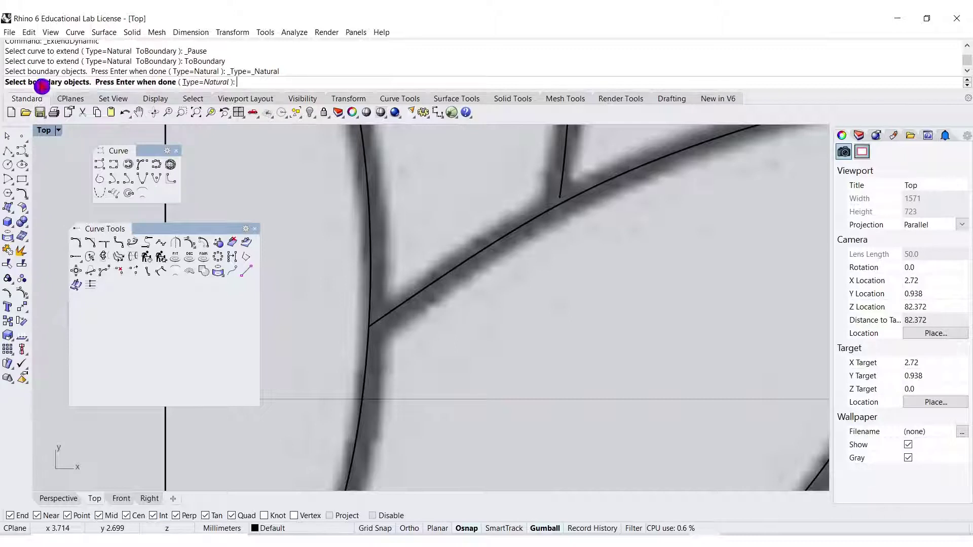
click(564, 205)
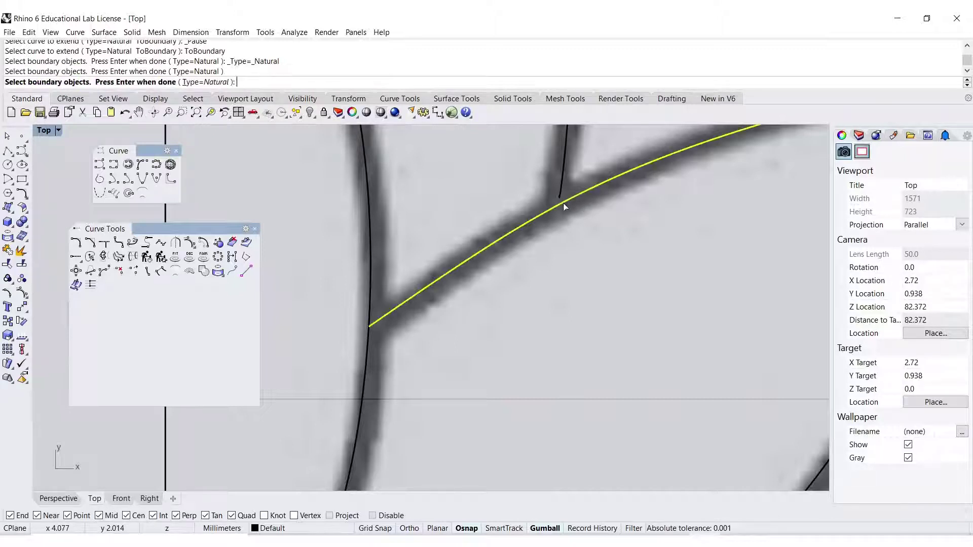
key(Return)
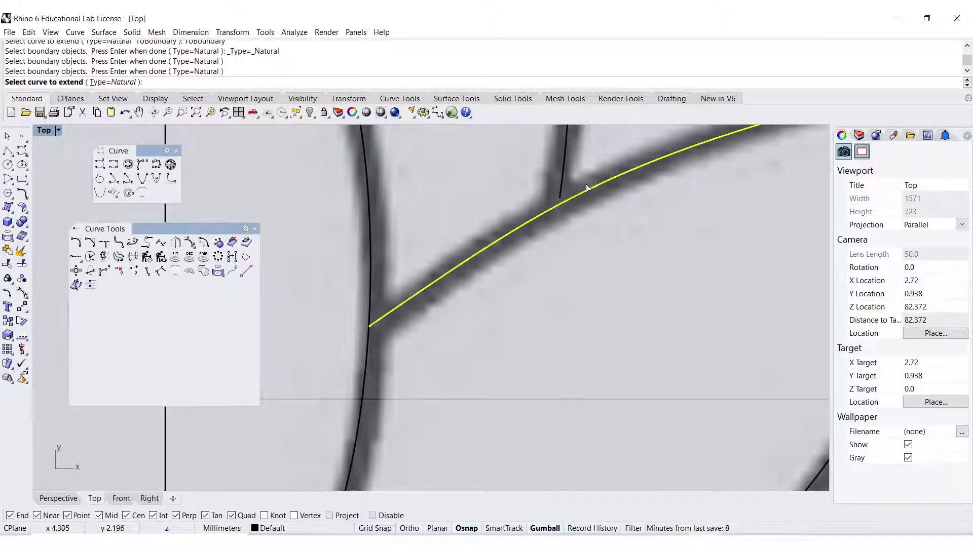
click(561, 190)
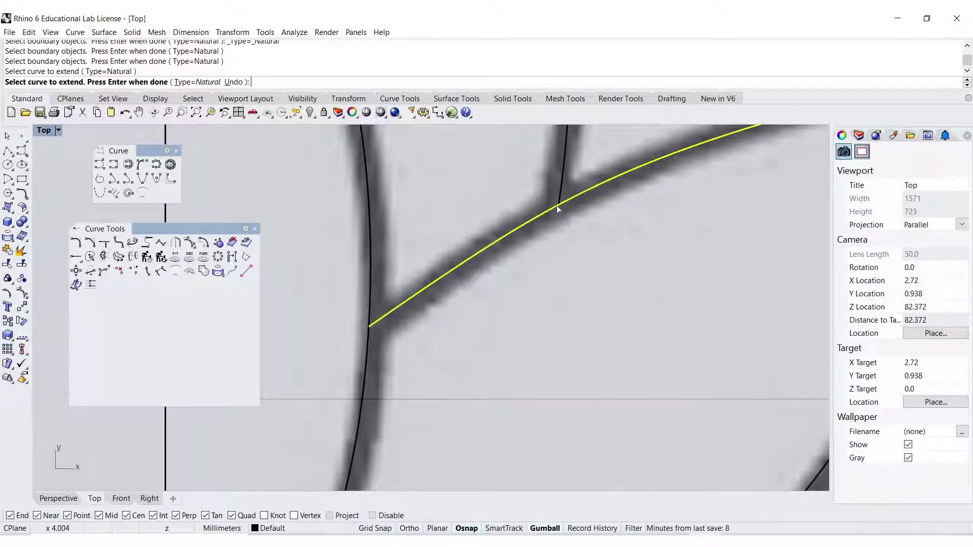
right_click(545, 226)
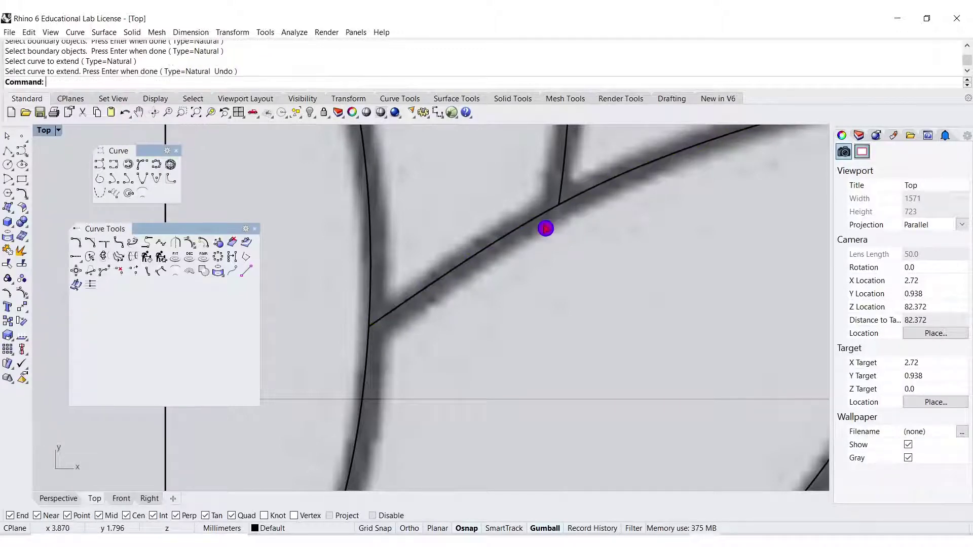
Close the floating Curve Tools and Curve palettes.
scroll(550, 258, down, 5)
right_drag(491, 195, 527, 307)
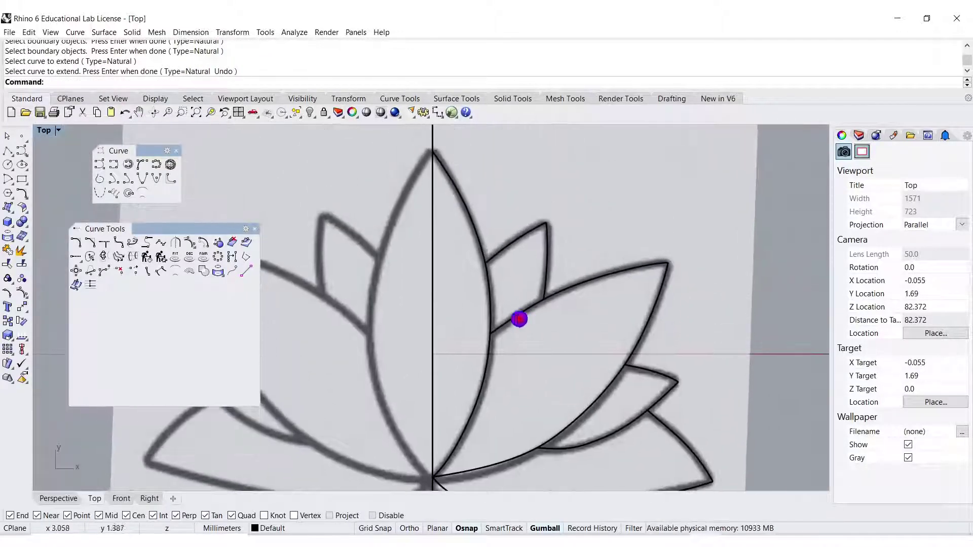
click(255, 229)
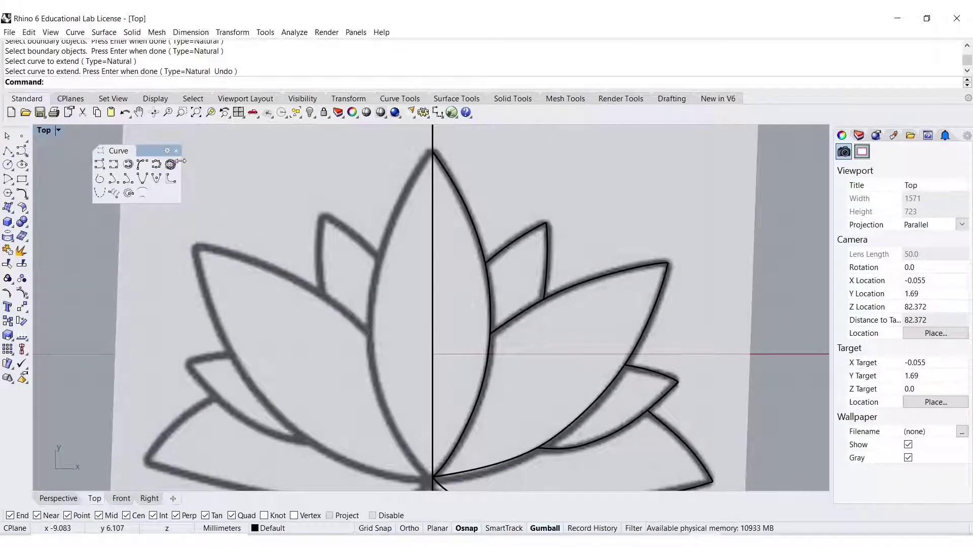
click(177, 150)
Mirror all traced curves of the right lotus half as a copy across the vertical axis, starting the mirror plane at 0.
scroll(162, 177, down, 4)
right_drag(201, 196, 317, 223)
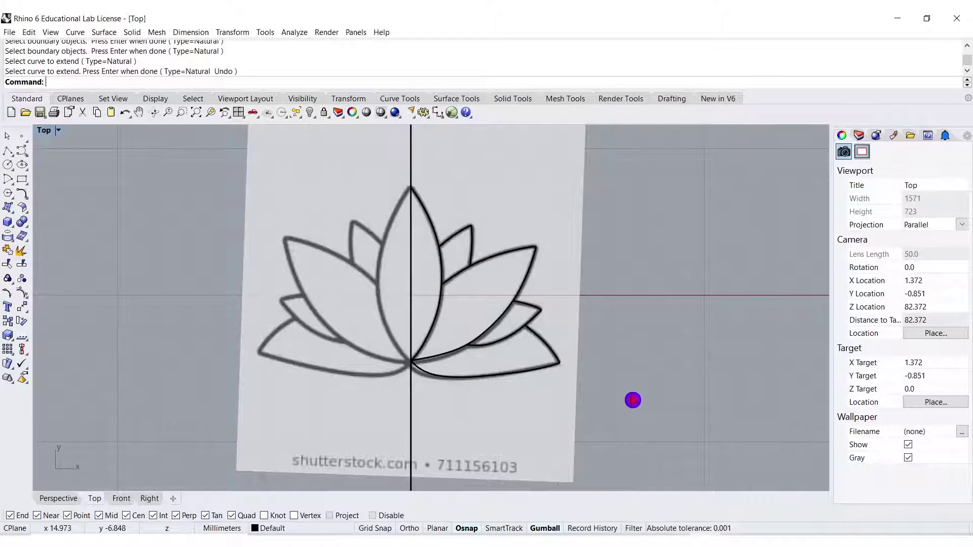
drag(632, 400, 427, 180)
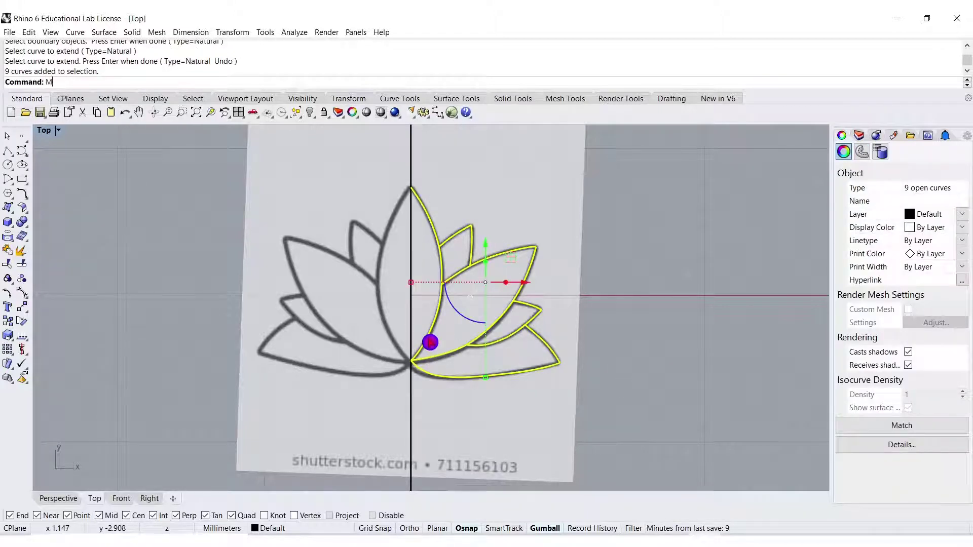
text(Mirror)
key(Return)
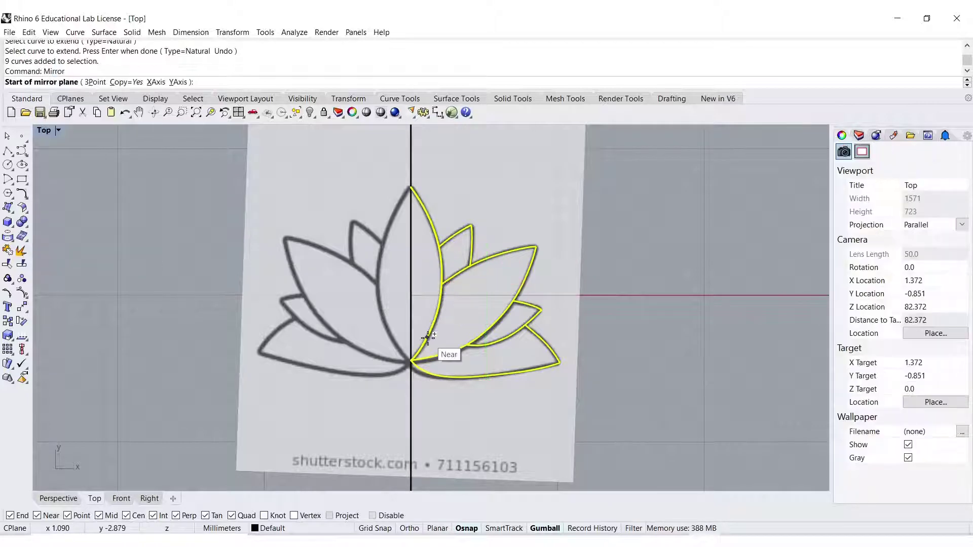
key(Return)
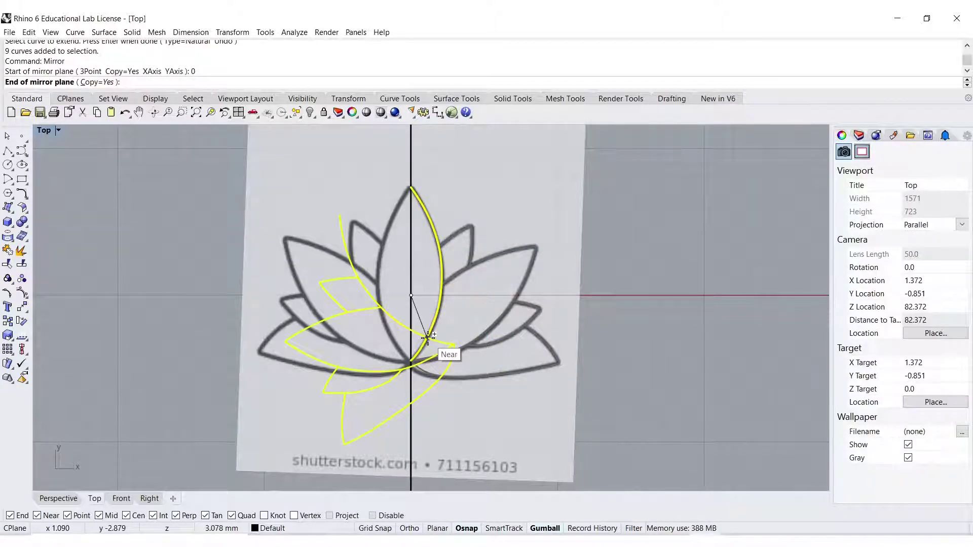
key(shift)
click(406, 244)
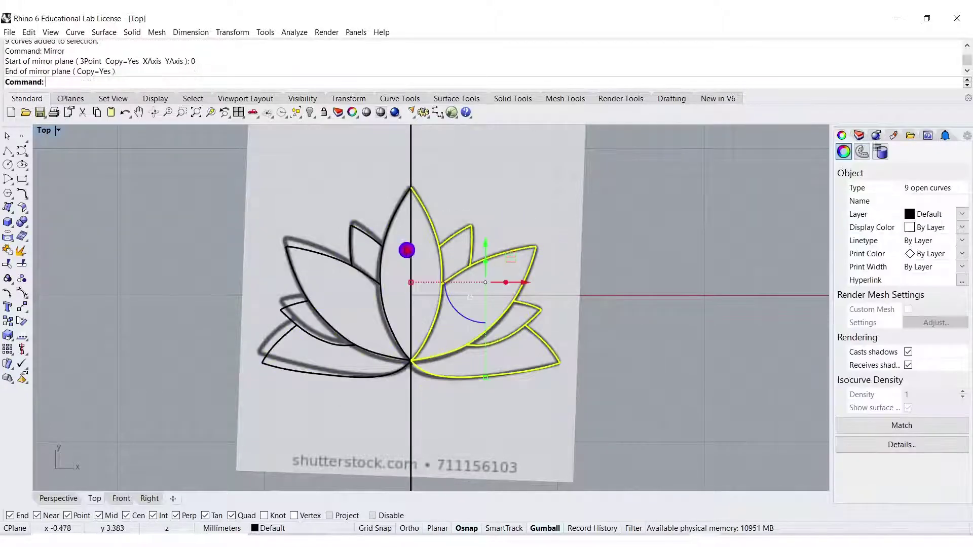
click(601, 277)
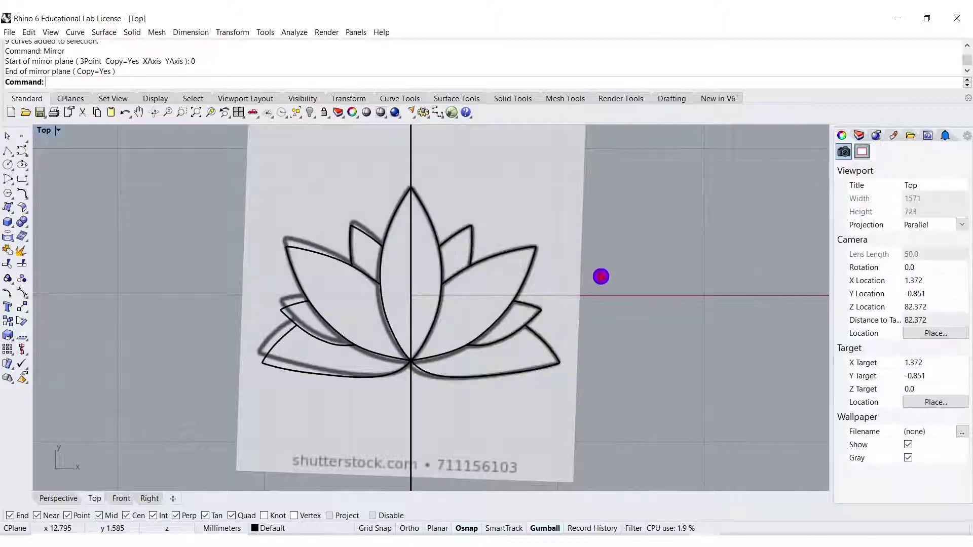
Unlock the lotus reference picture.
right_drag(603, 284, 656, 273)
click(636, 355)
right_drag(642, 353, 652, 345)
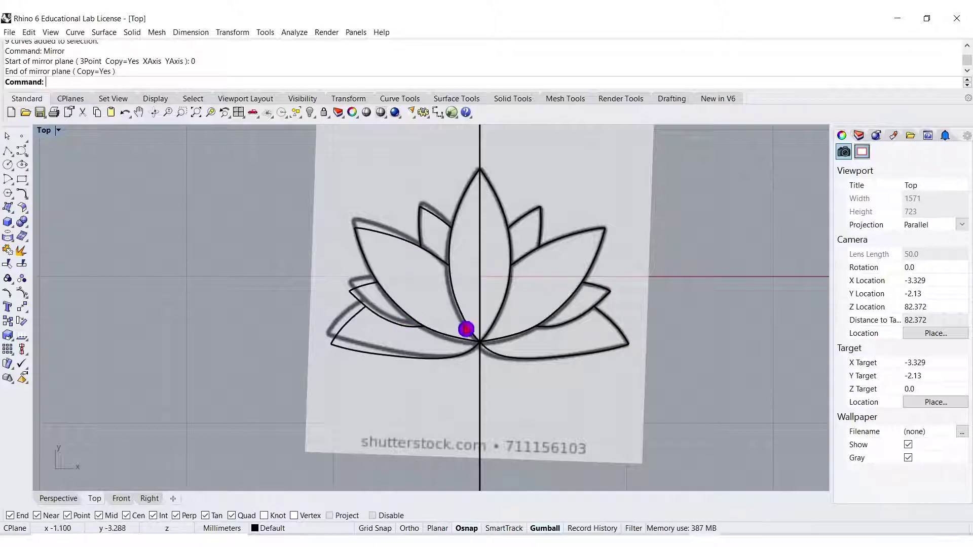
right_drag(503, 315, 524, 356)
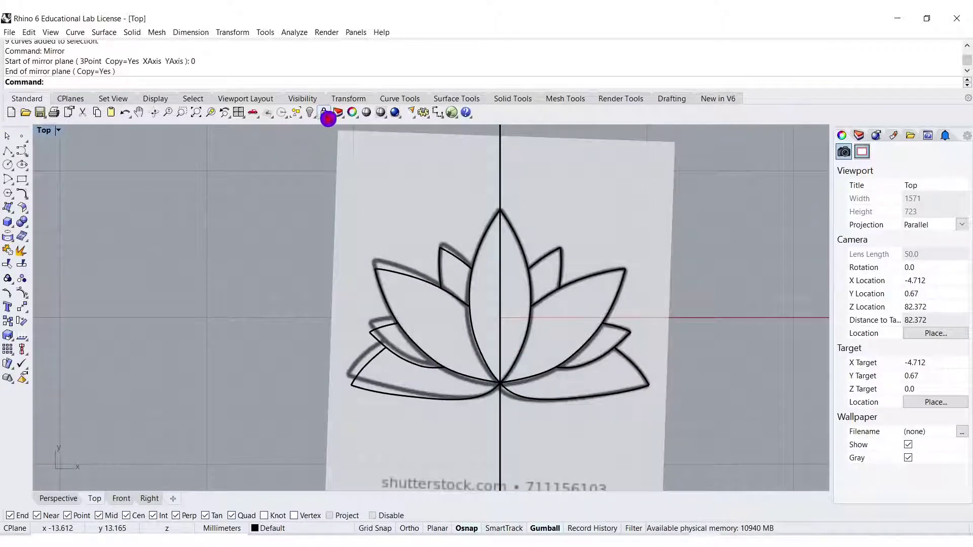
click(331, 120)
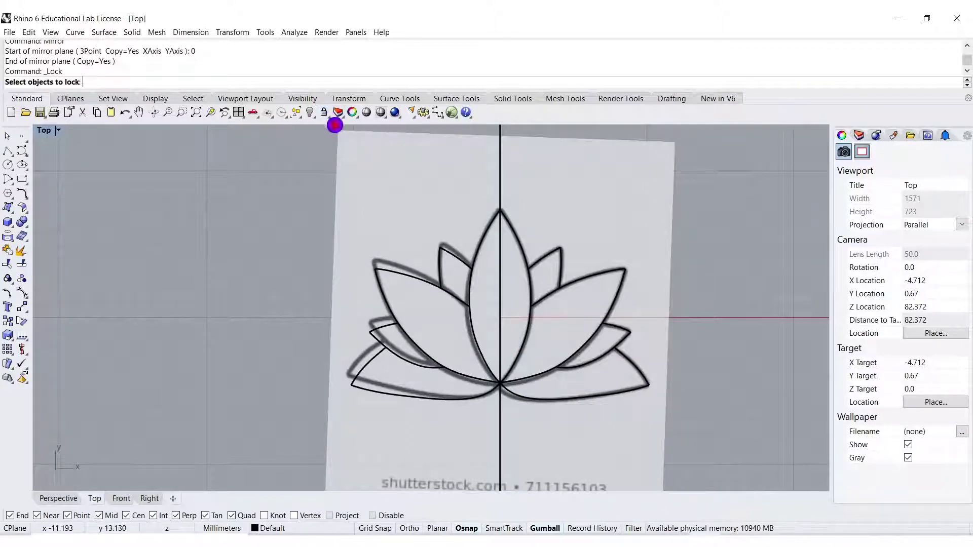
click(331, 120)
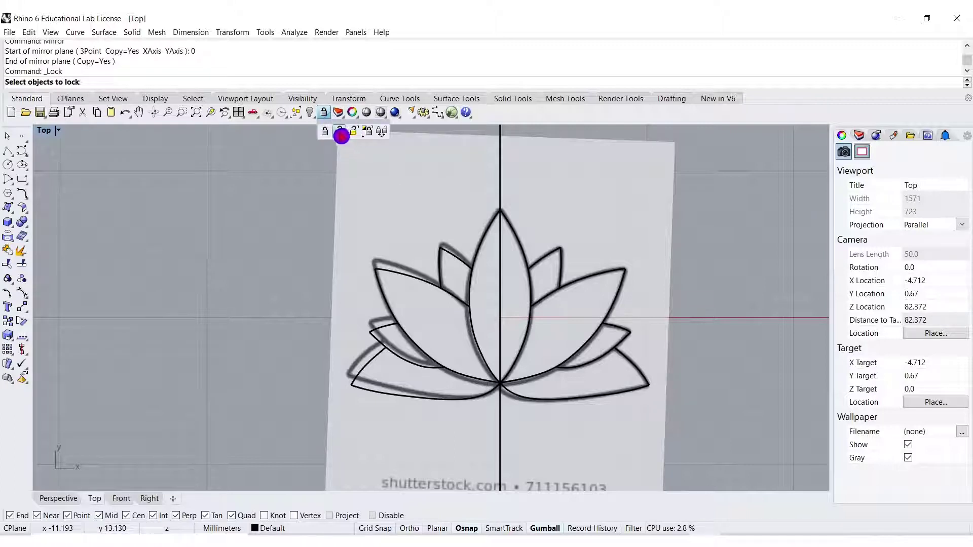
click(341, 133)
Move the lotus reference picture to Layer 01 and hide that layer.
click(558, 194)
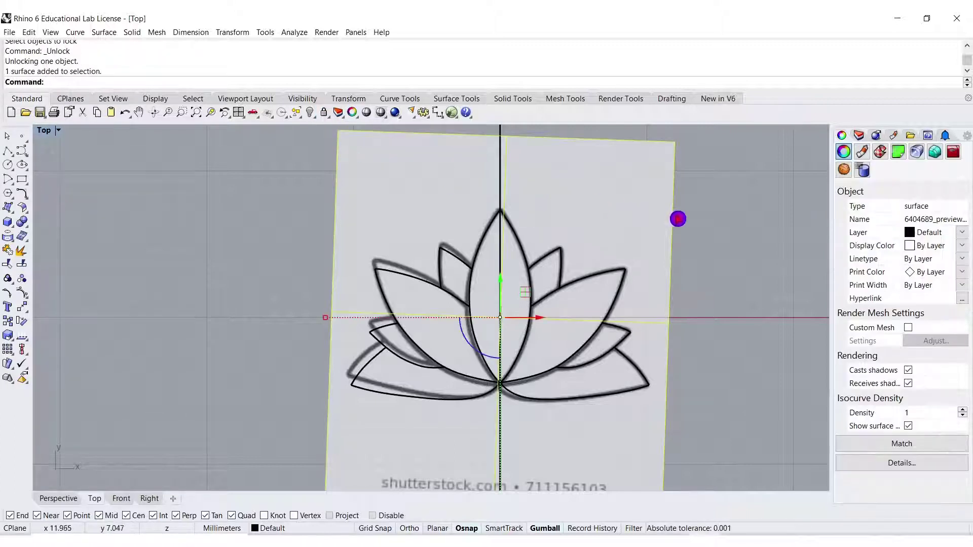
right_drag(677, 217, 608, 219)
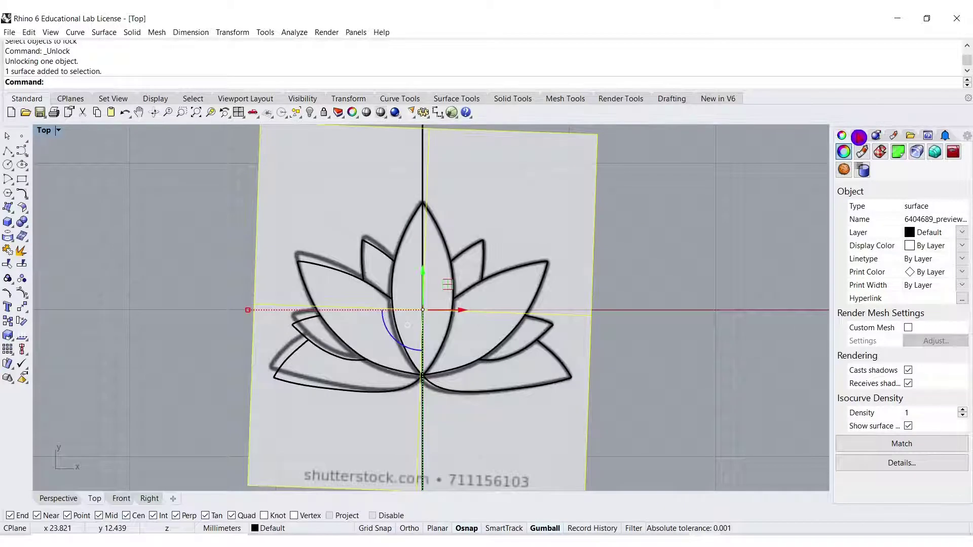
click(859, 135)
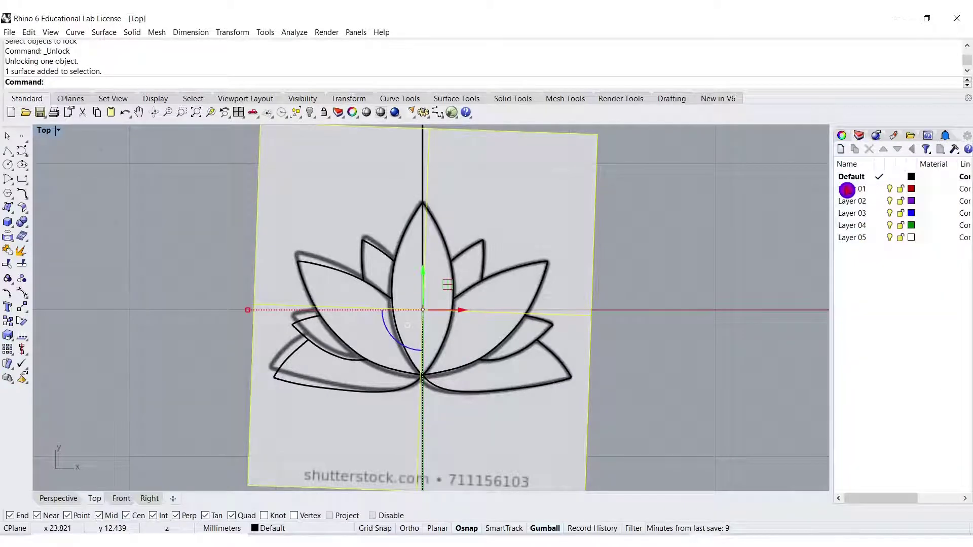
right_click(847, 190)
click(884, 369)
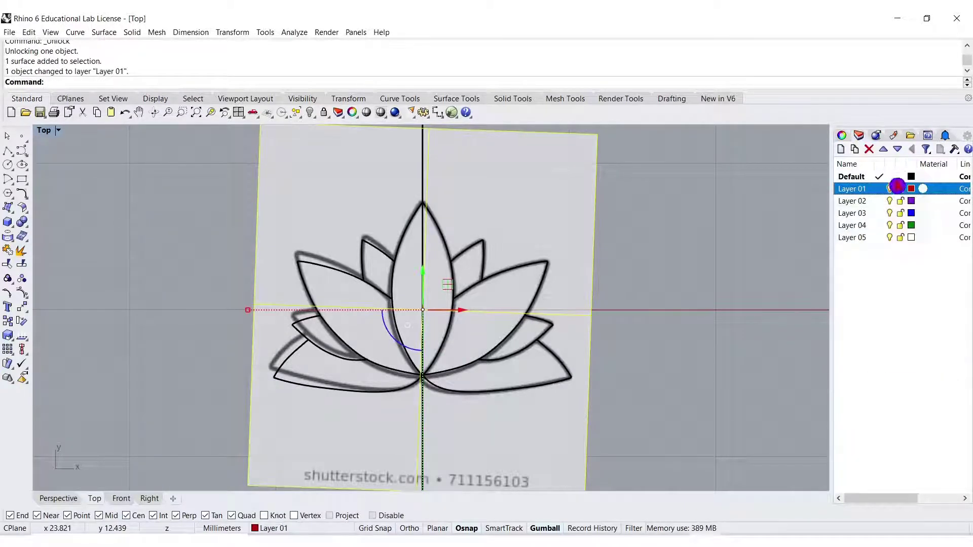
click(898, 187)
Rename Layer 01 as Image.
right_drag(702, 285, 715, 275)
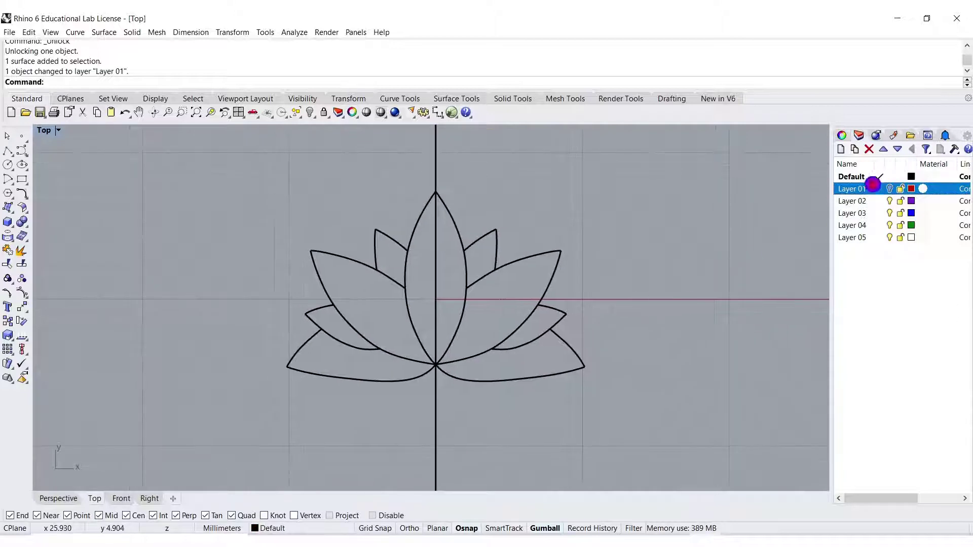
double_click(851, 191)
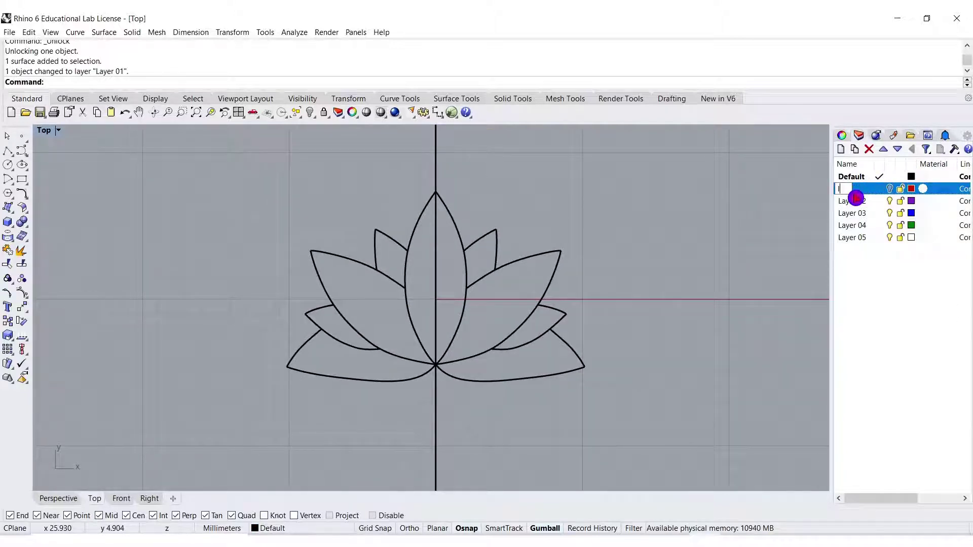
text(Image)
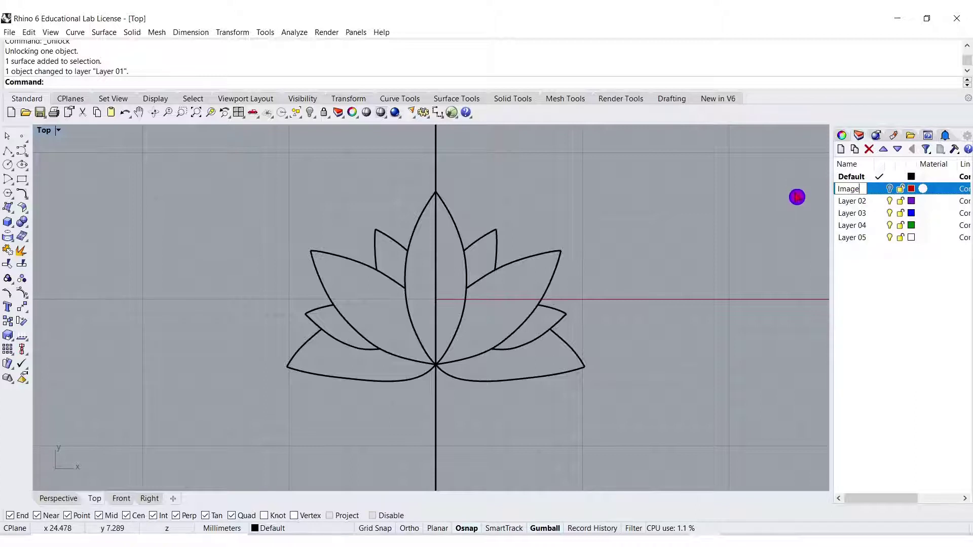
Delete the vertical guide line running through the centre of the lotus.
right_drag(711, 284, 740, 269)
click(466, 158)
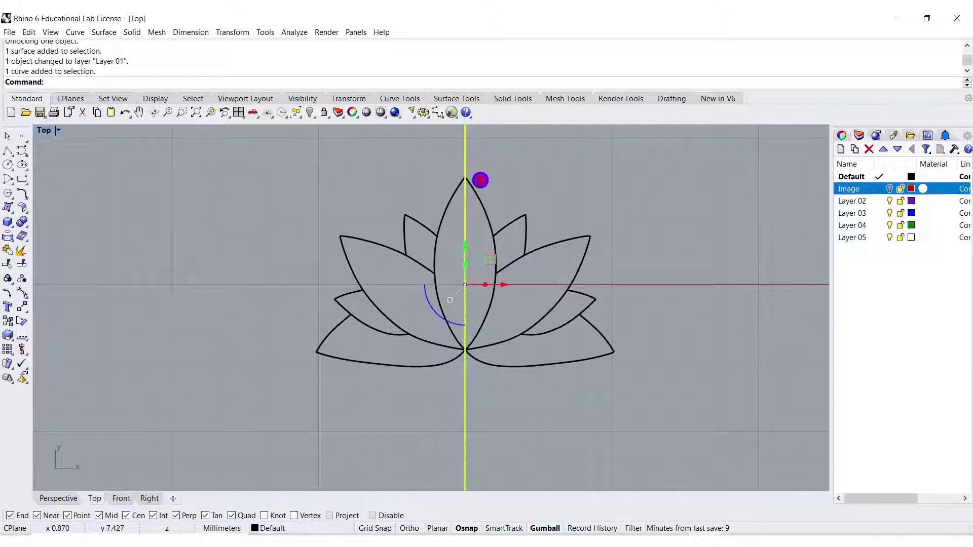
key(Delete)
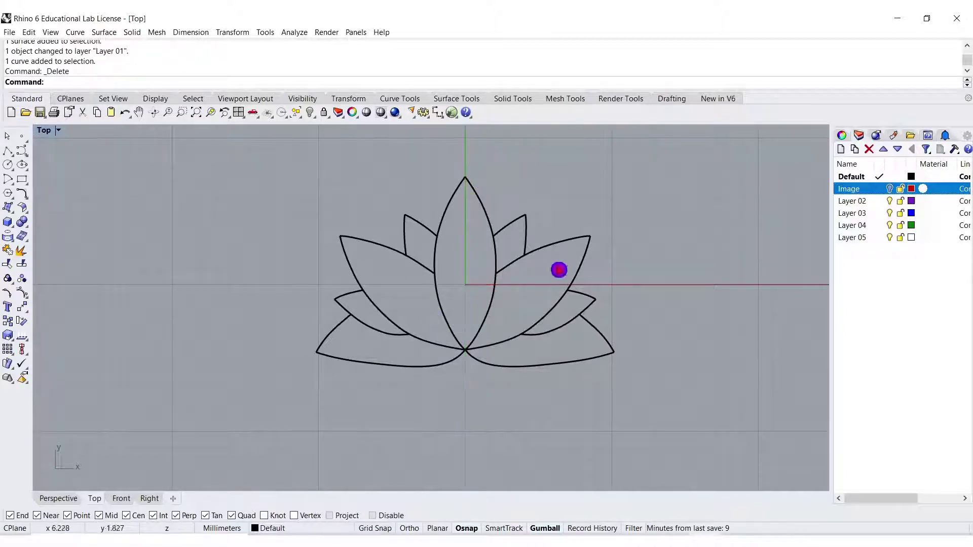
Join all the lotus petal curves on both halves.
right_drag(576, 306, 595, 330)
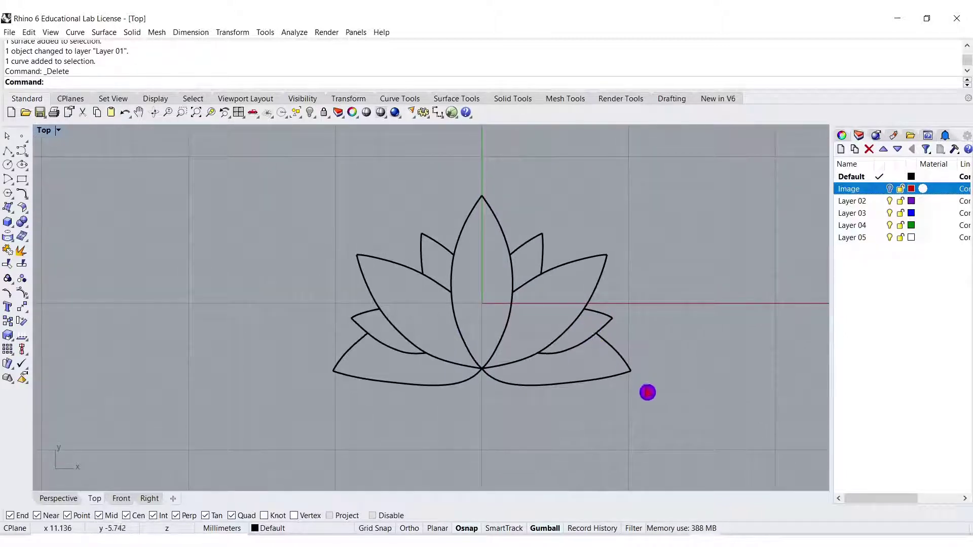
drag(658, 393, 270, 191)
key(ctrl+j)
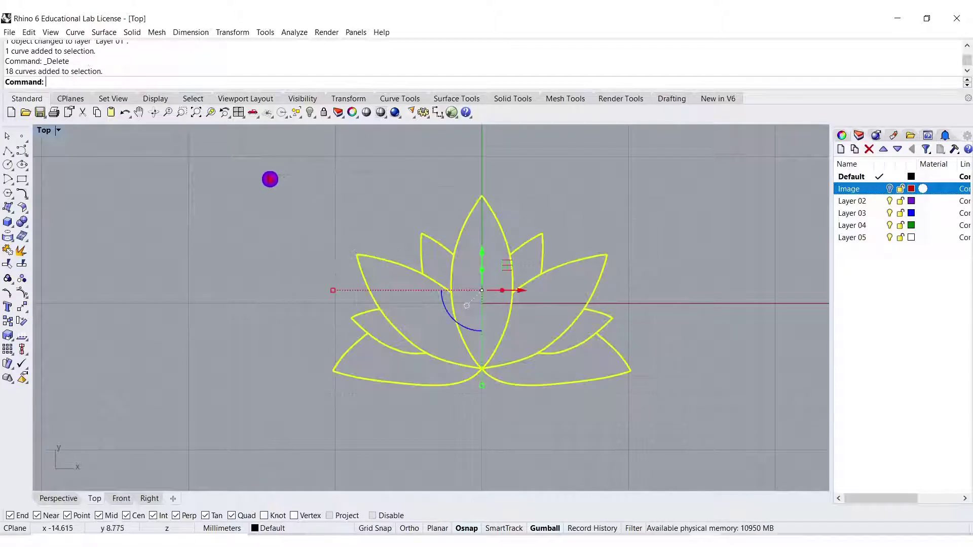
click(341, 211)
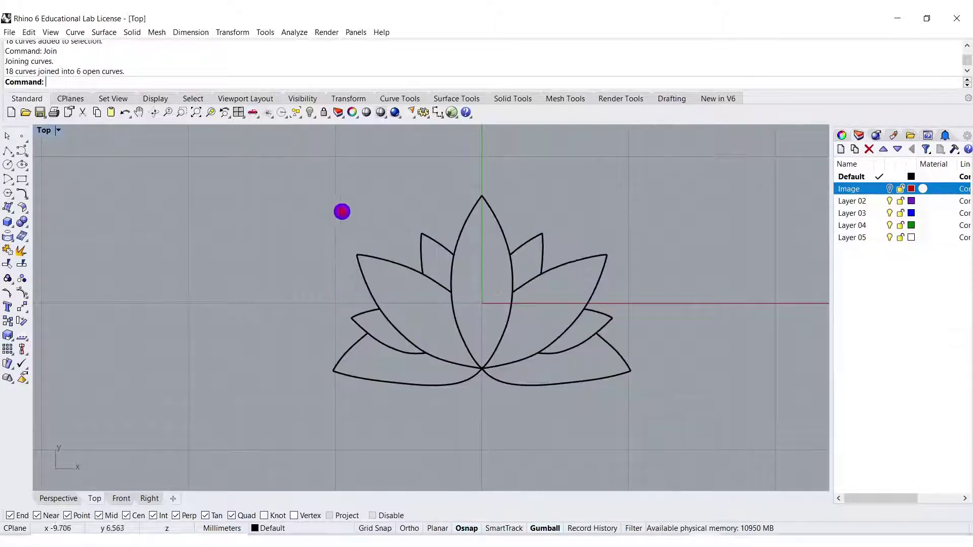
Examine which petal outlines were joined together with the central petal's curve.
click(471, 221)
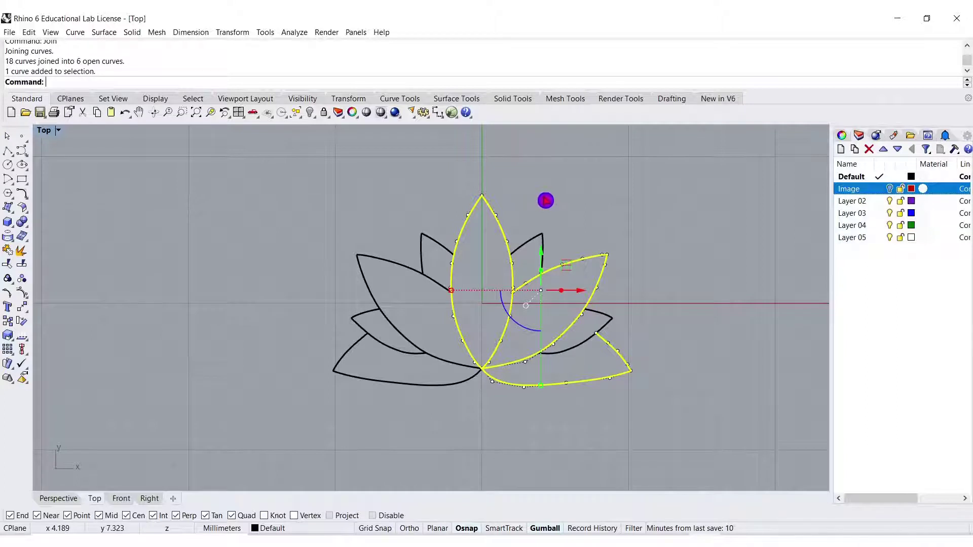
click(546, 200)
right_drag(546, 200, 561, 180)
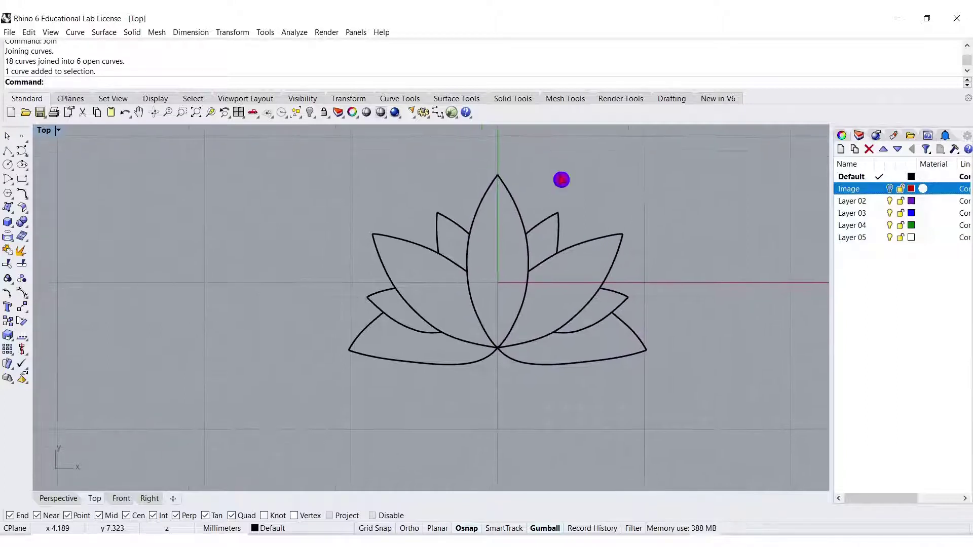
right_drag(570, 267, 569, 289)
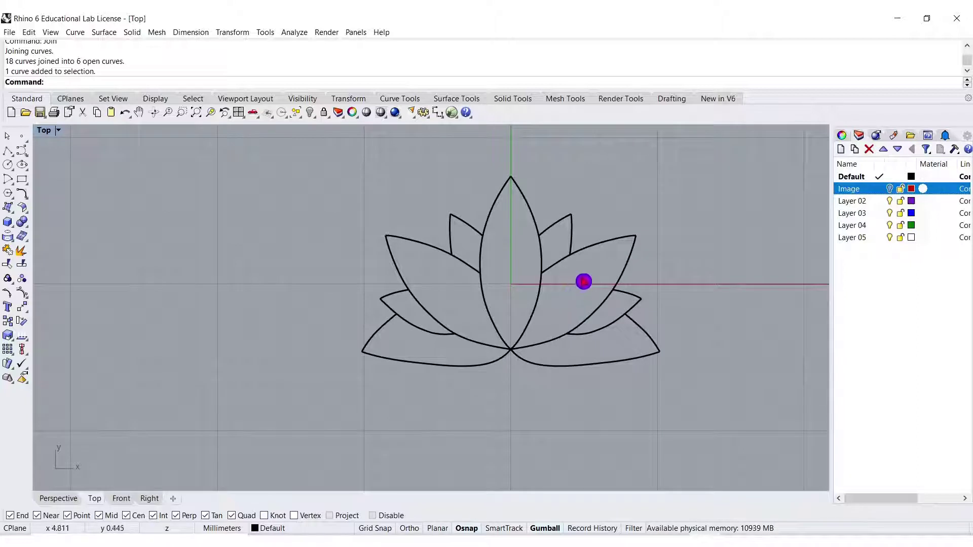
right_drag(482, 206, 481, 196)
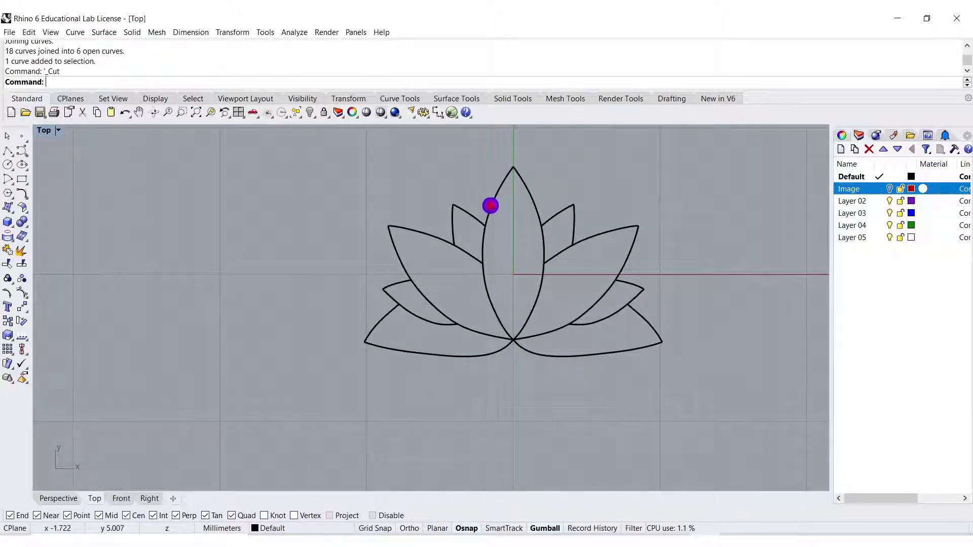
Undo the join of all the lotus petal curves.
click(492, 202)
key(ctrl+z)
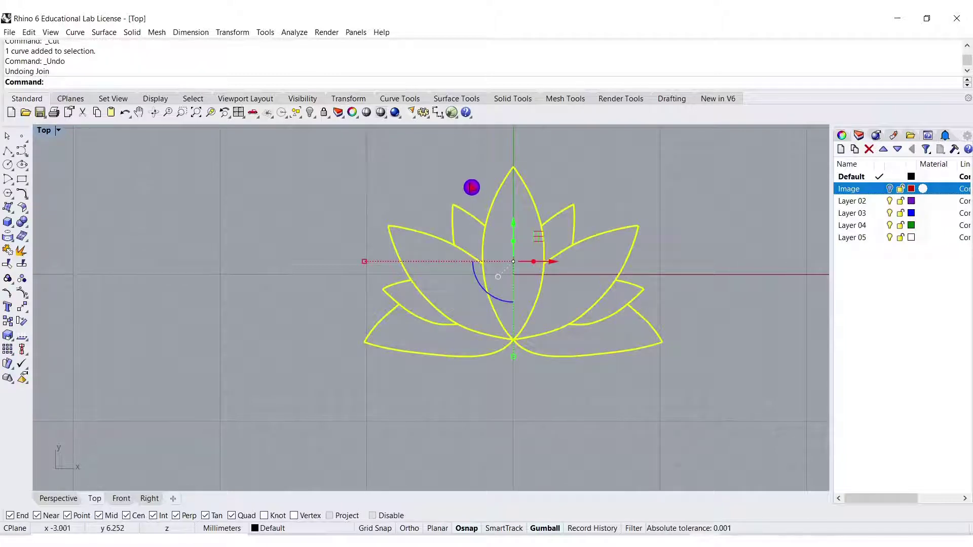
key(Escape)
Join the left and right curves of the central petal into one closed outline.
scroll(527, 226, up, 5)
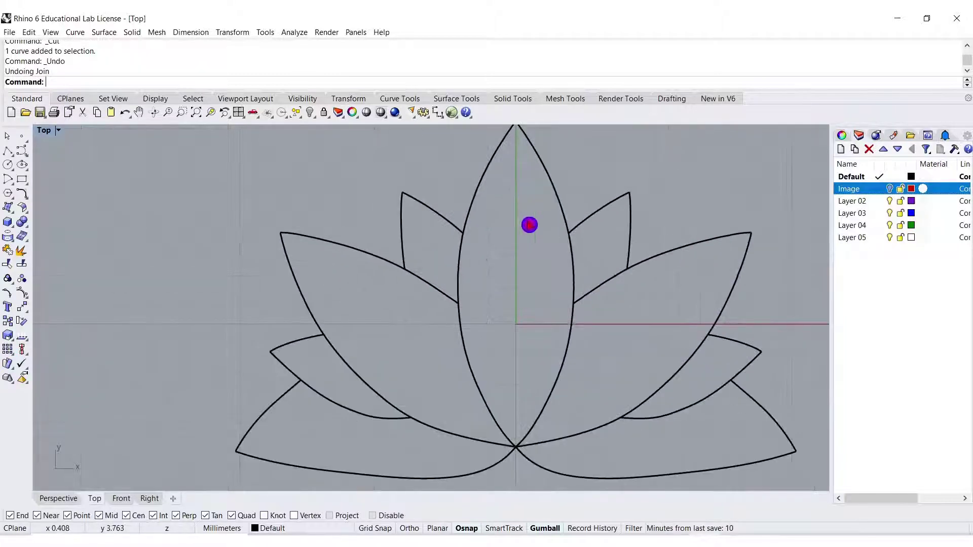
right_drag(529, 225, 515, 233)
click(534, 195)
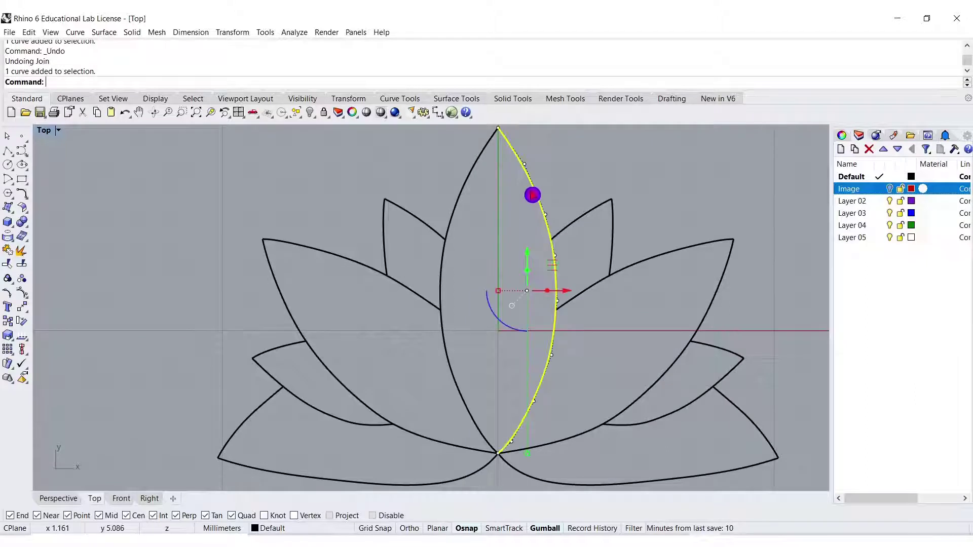
shift+click(474, 175)
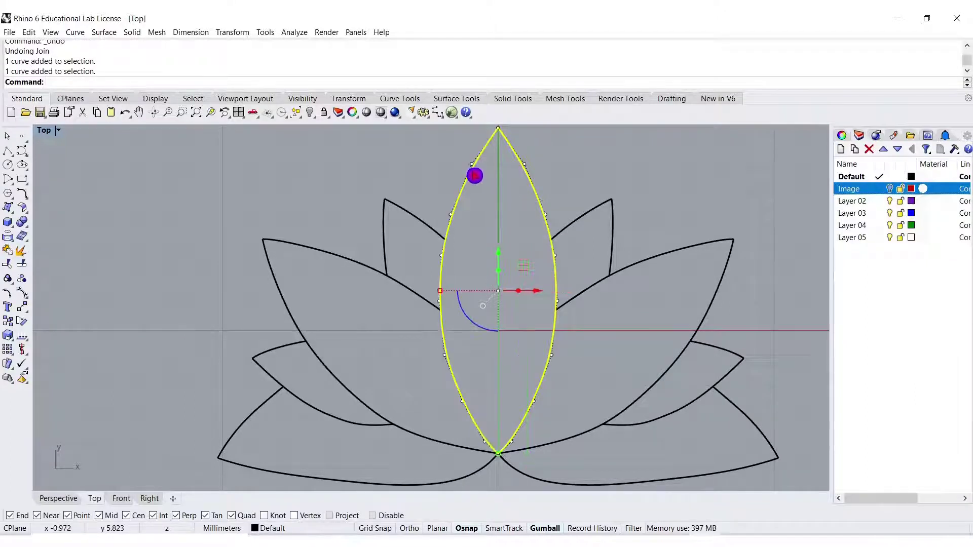
key(Return)
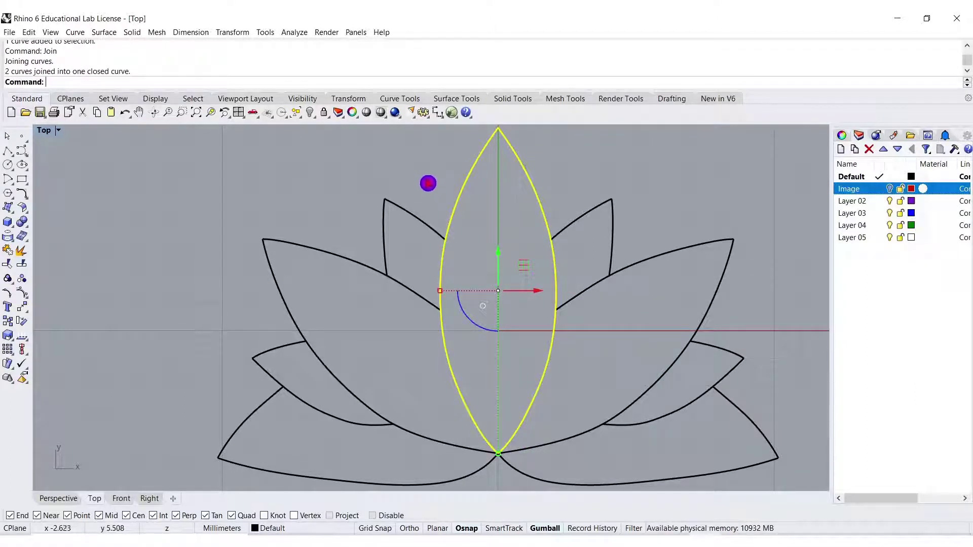
Offset the central petal's closed outline inward by 0.5 mm with sharp corners.
text(Off)
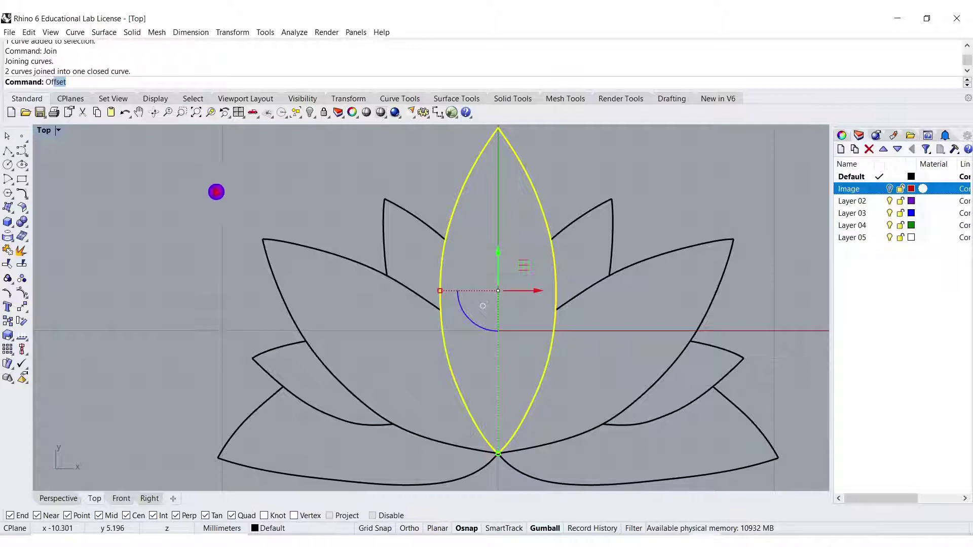
text(set)
key(Return)
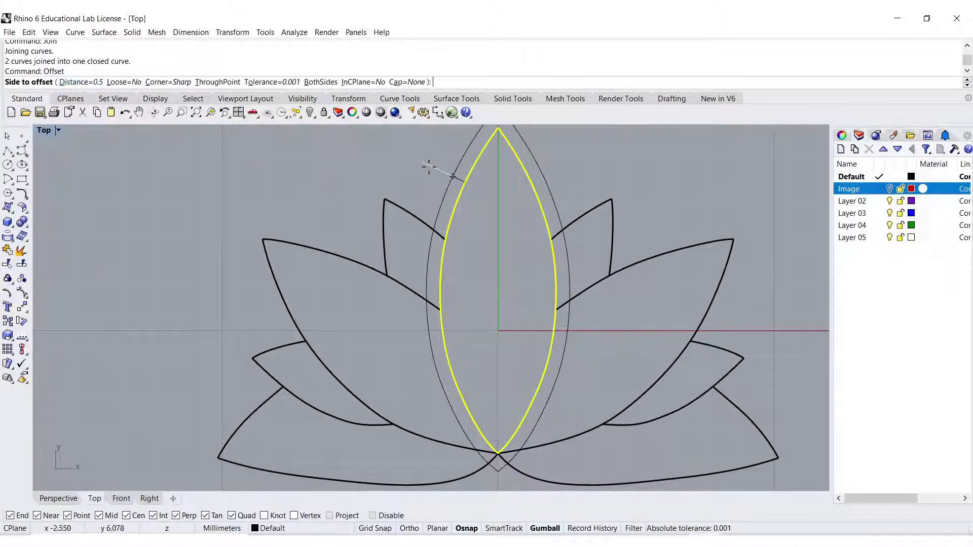
click(513, 245)
right_drag(513, 245, 487, 247)
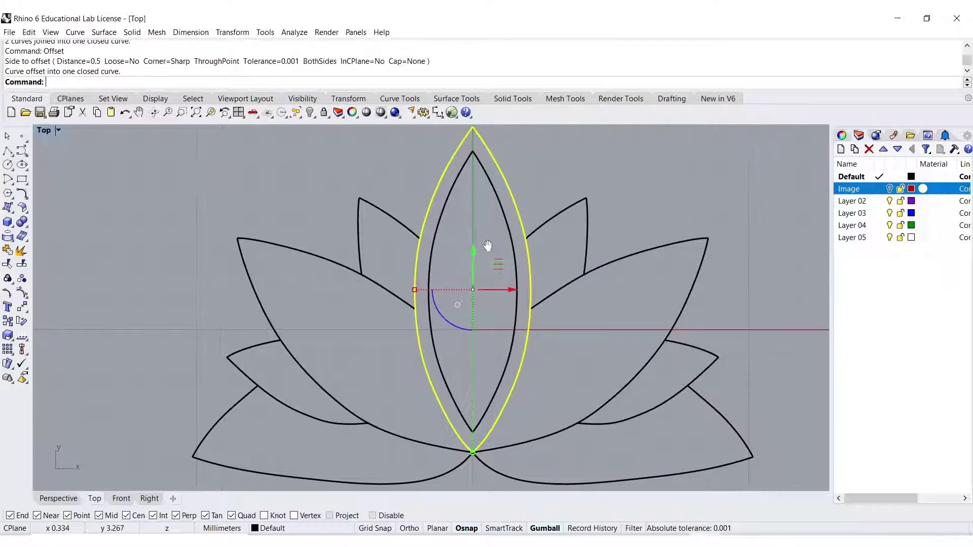
right_click(397, 170)
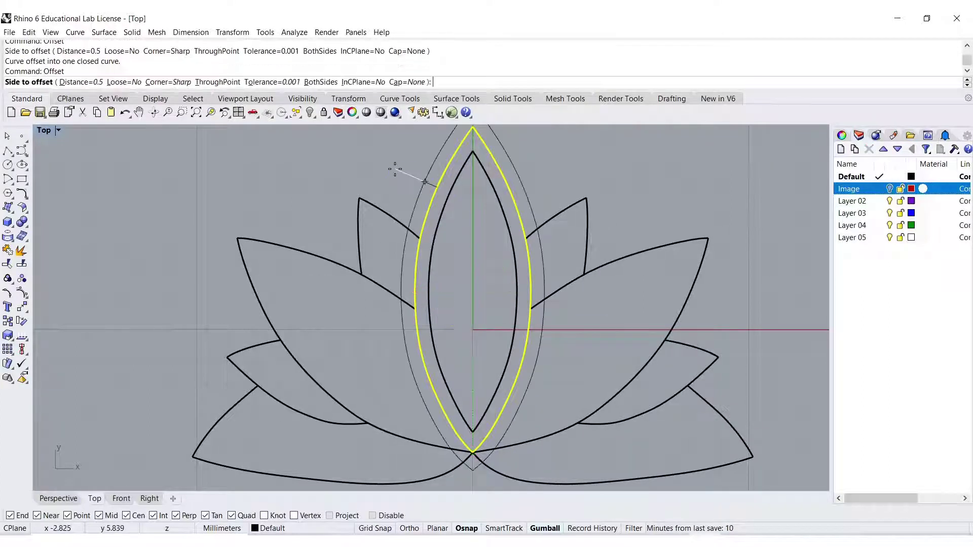
key(Escape)
key(Escape)
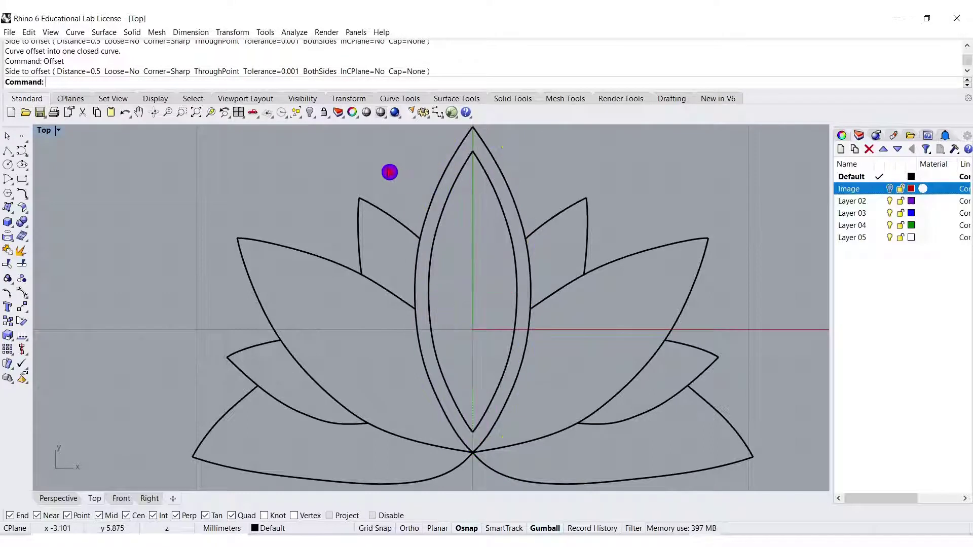
click(448, 178)
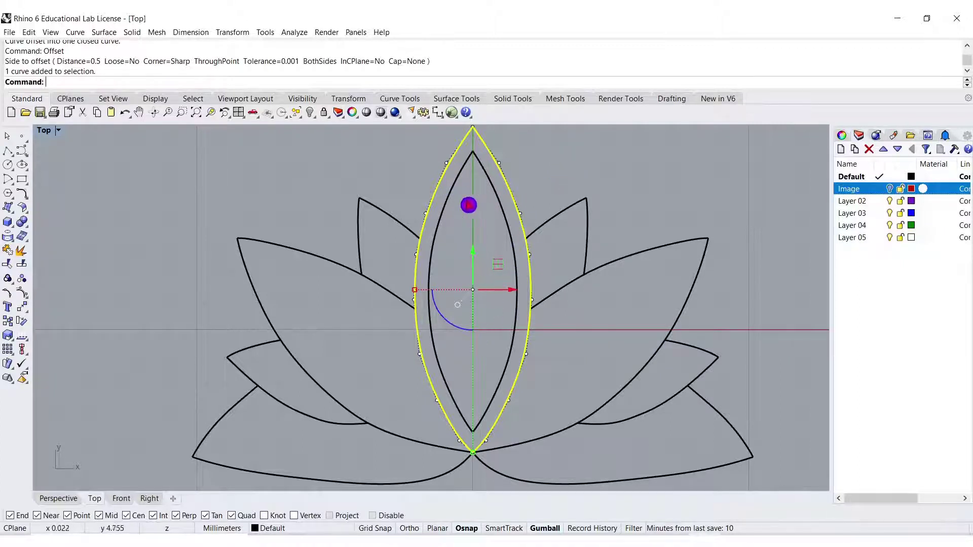
click(467, 205)
Join the two curves of the small upper petal on the right half and offset them 0.5 mm inward.
right_drag(576, 206, 573, 195)
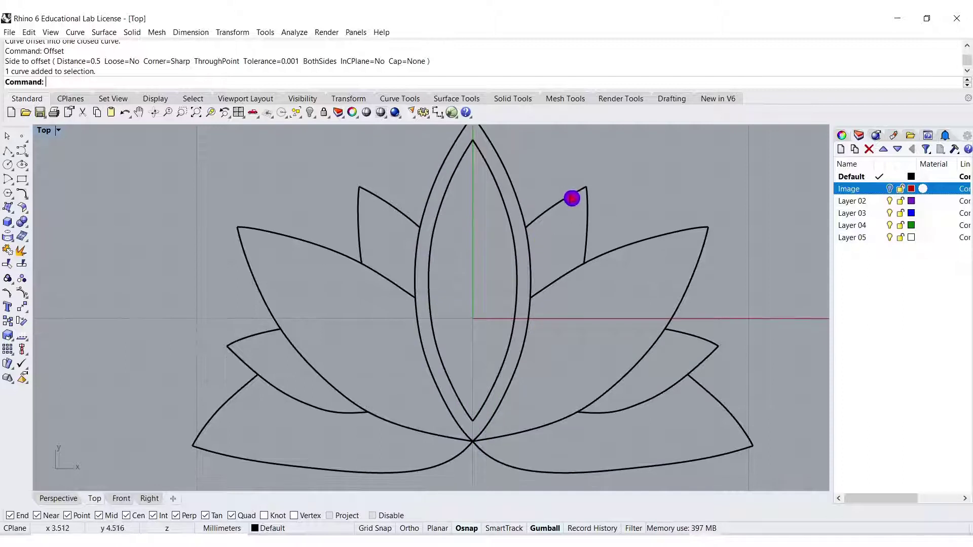
drag(618, 215, 569, 166)
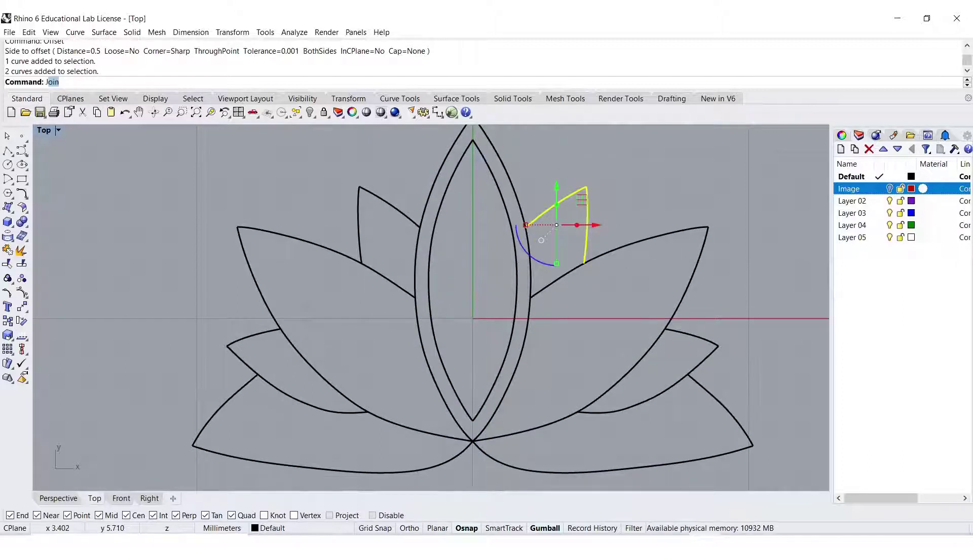
right_click(568, 165)
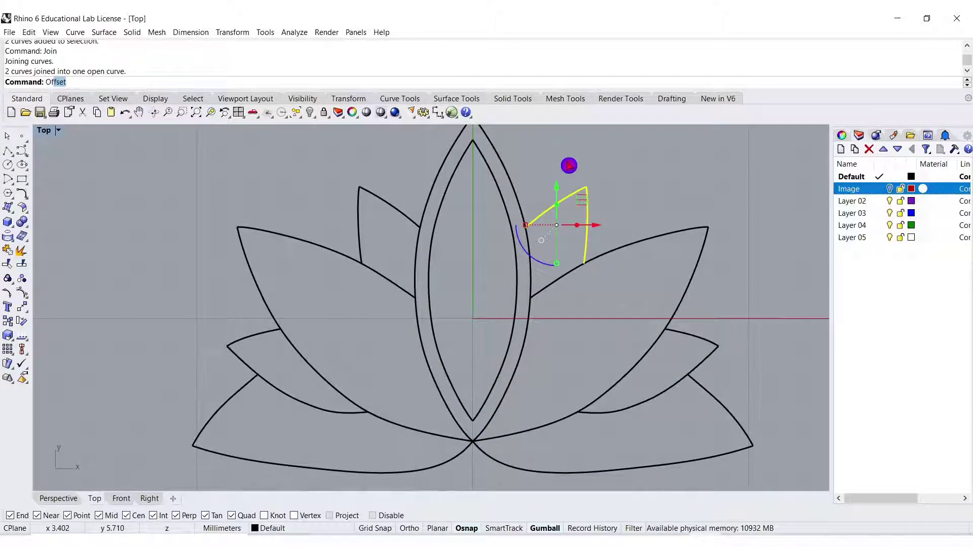
text(Of)
key(Return)
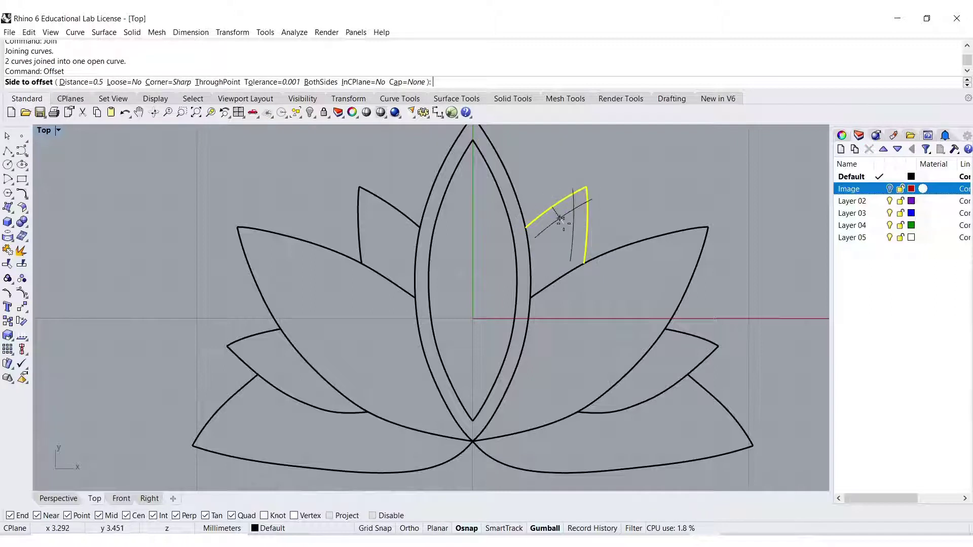
click(562, 220)
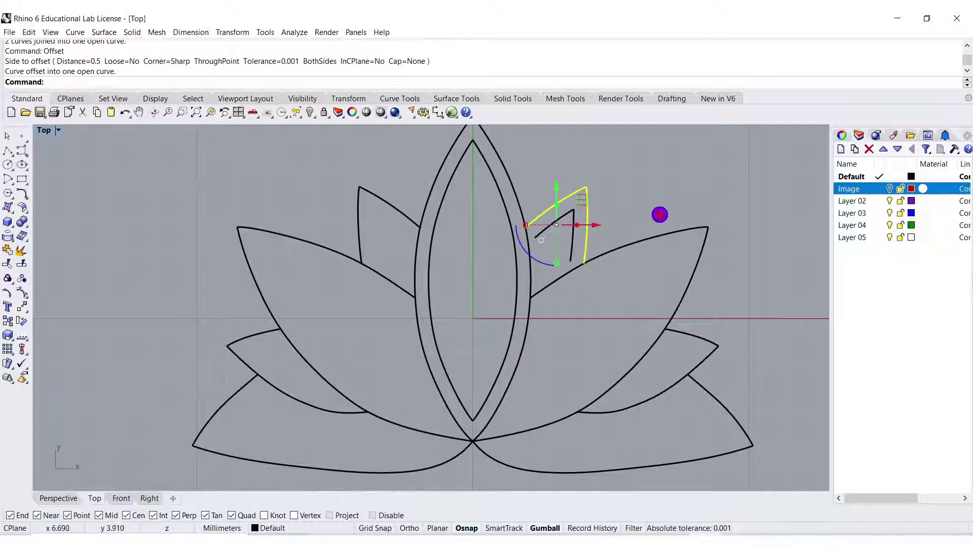
Join the two curves of the large right petal and offset them 0.5 mm inward.
click(651, 211)
key(ctrl+z)
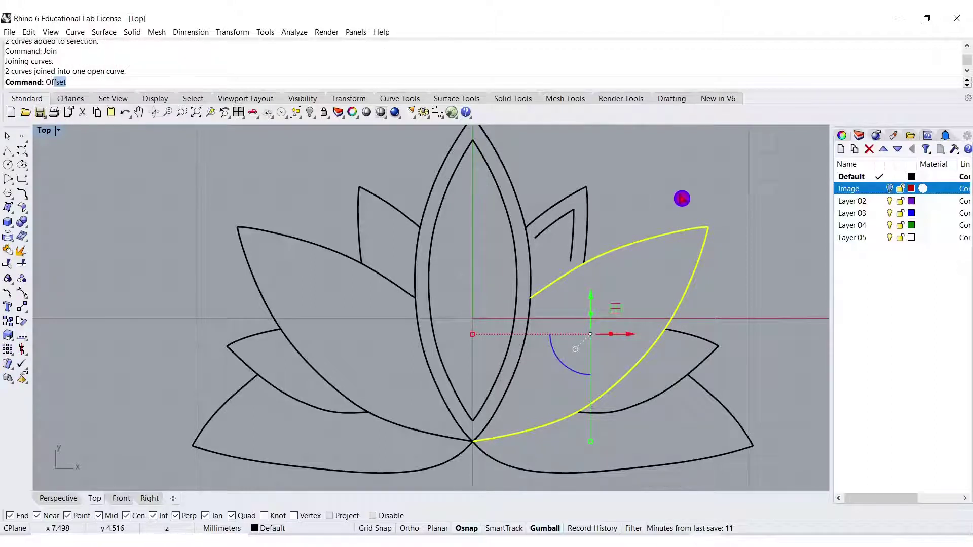
right_click(682, 198)
click(647, 280)
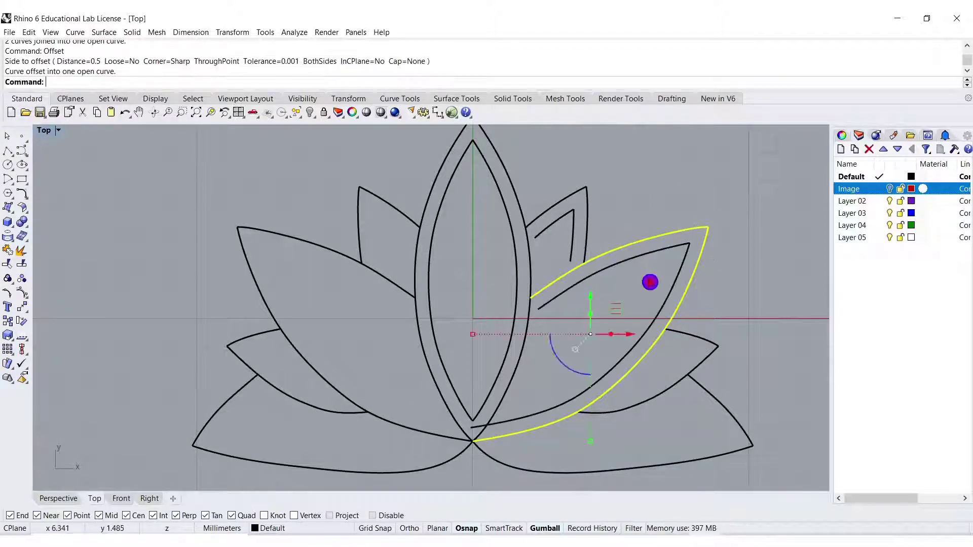
Join the two curves of the small lower petal on the right half and offset them 0.5 mm inward.
right_drag(744, 371, 739, 335)
click(711, 300)
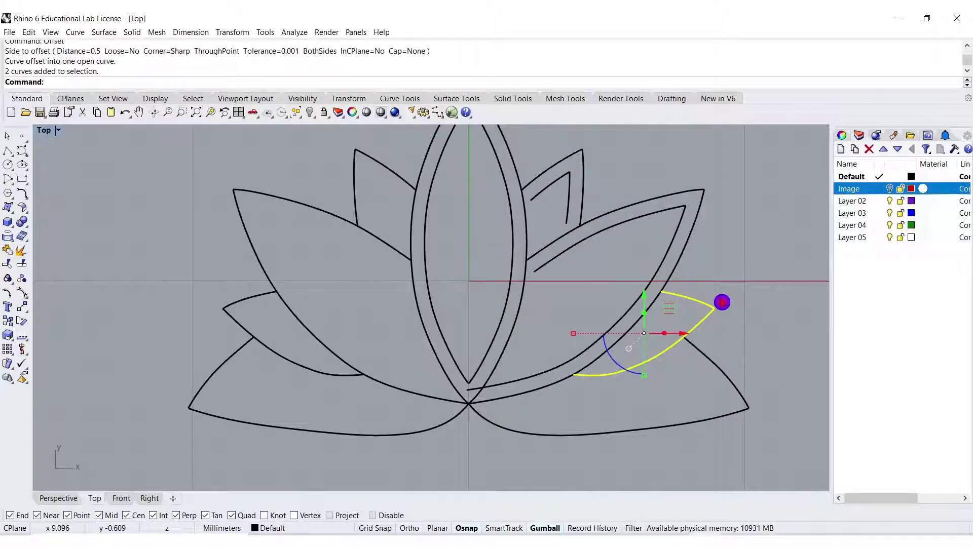
right_click(722, 303)
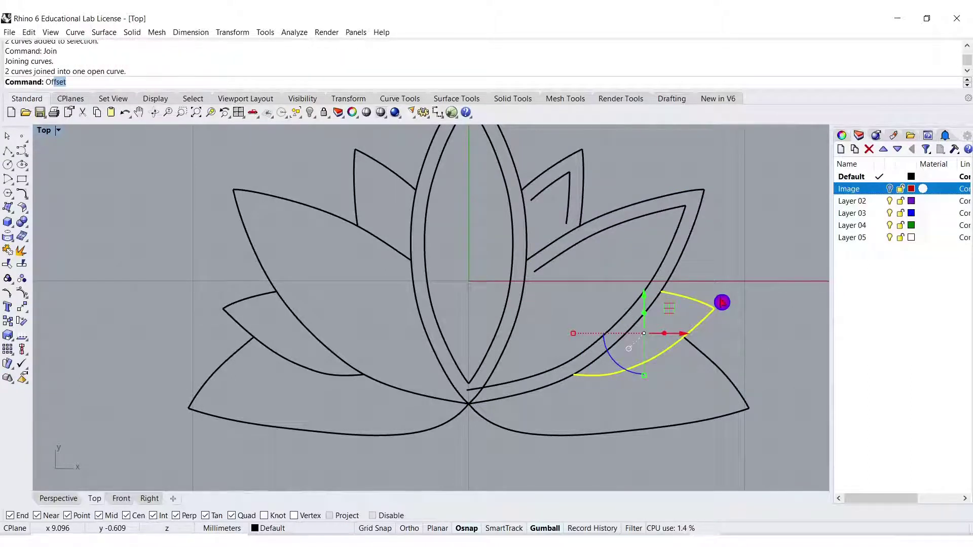
text(Of)
key(Return)
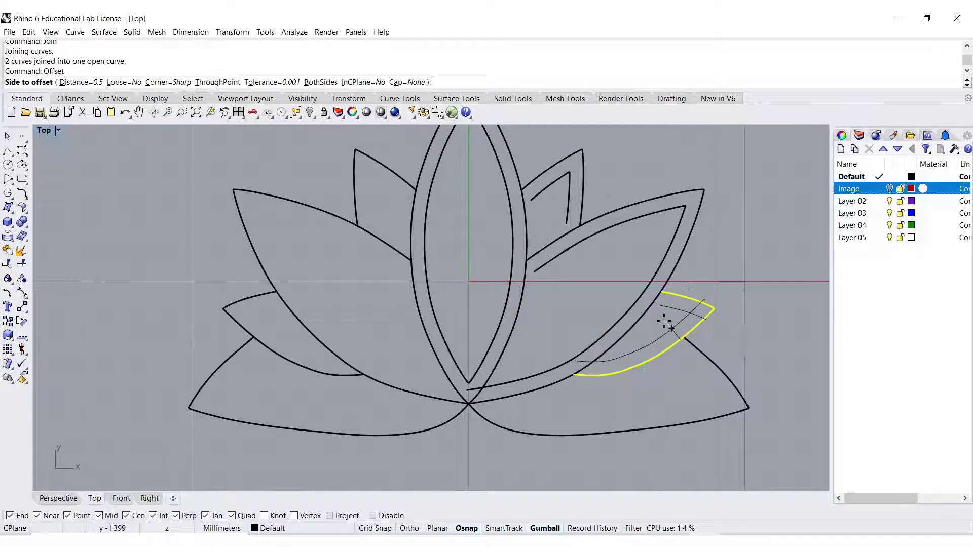
click(661, 330)
Join the two curves of the lowest right petal and offset them 0.5 mm toward the petal's inside.
click(794, 456)
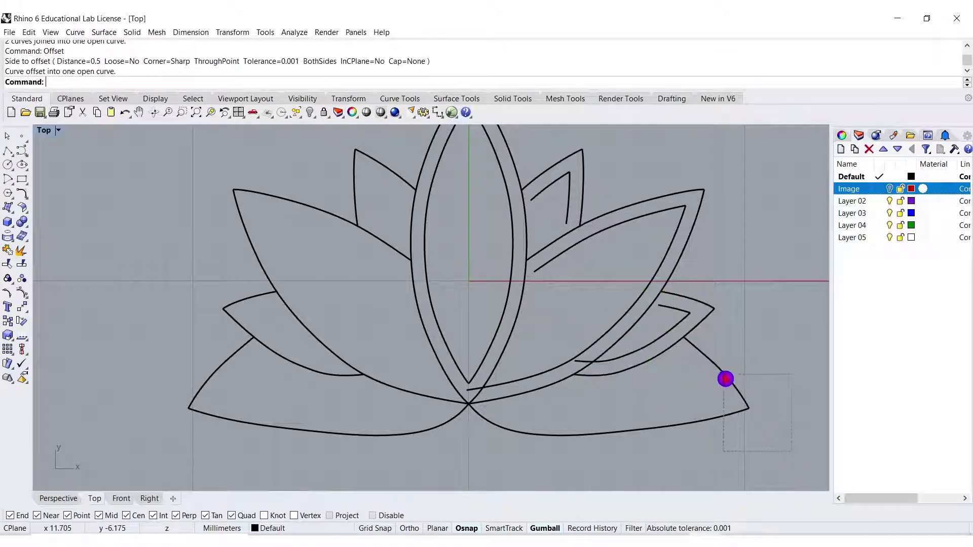
click(728, 379)
key(ctrl+j)
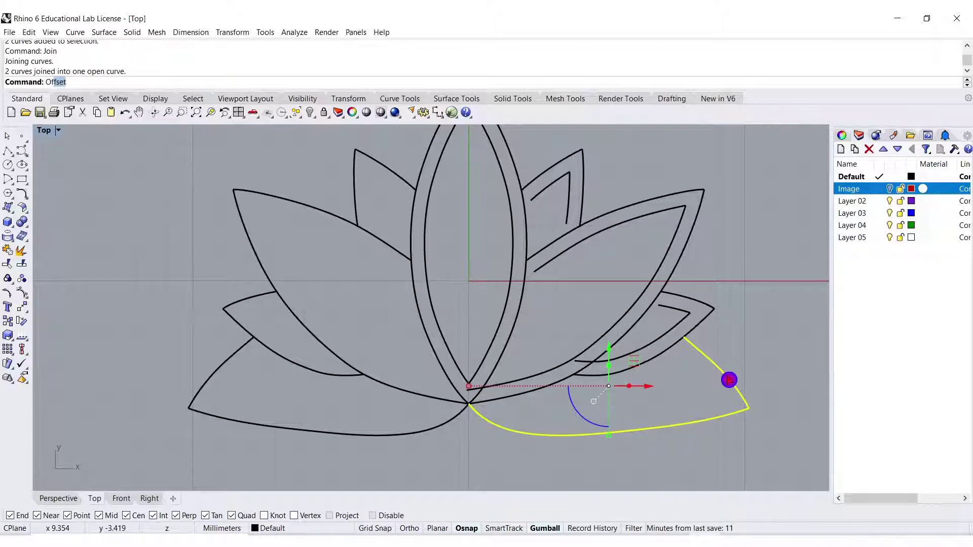
text(Off)
key(Return)
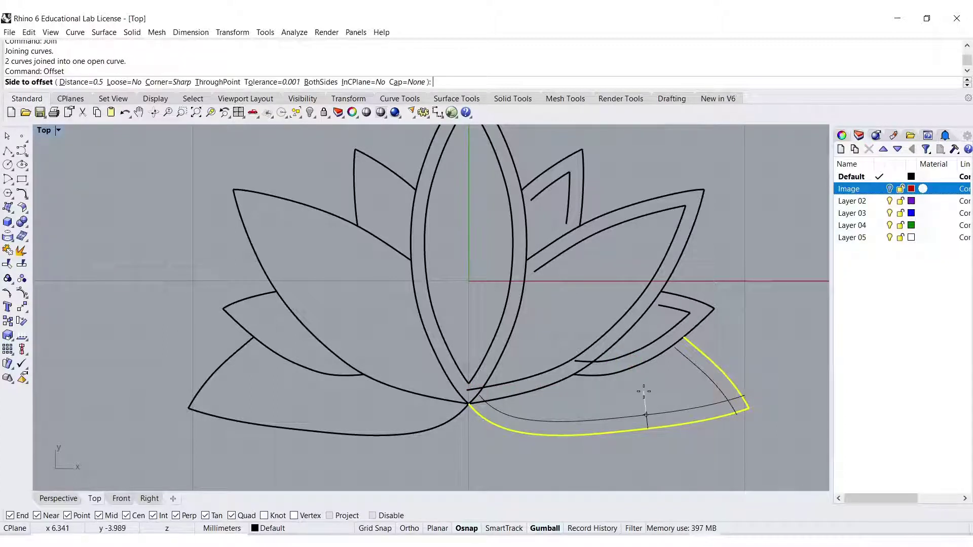
click(740, 331)
Explode the outer outlines of the central petal and the large right petal into separate curves.
right_drag(769, 332, 762, 277)
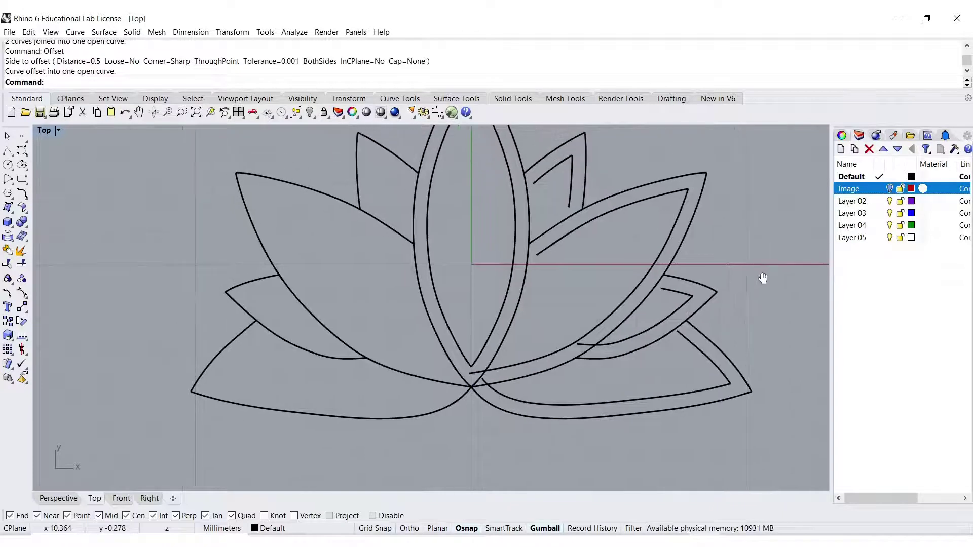
mouse_move(558, 218)
right_down()
mouse_move(569, 229)
mouse_move(577, 306)
right_up()
click(553, 302)
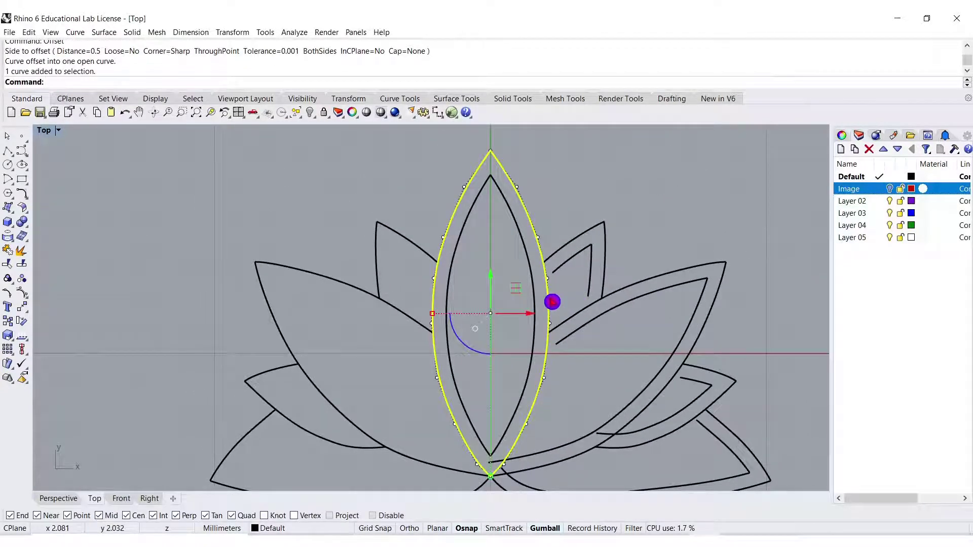
click(22, 252)
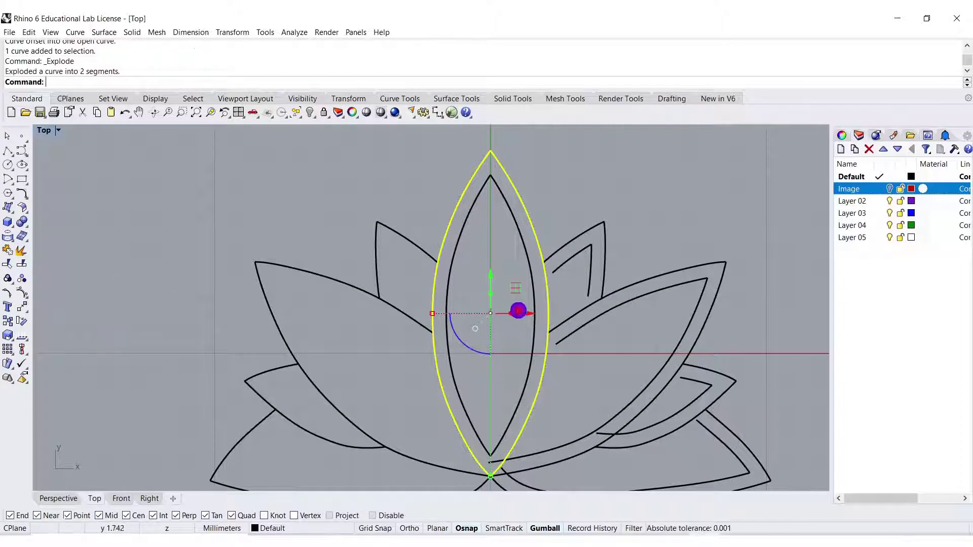
click(576, 320)
click(23, 252)
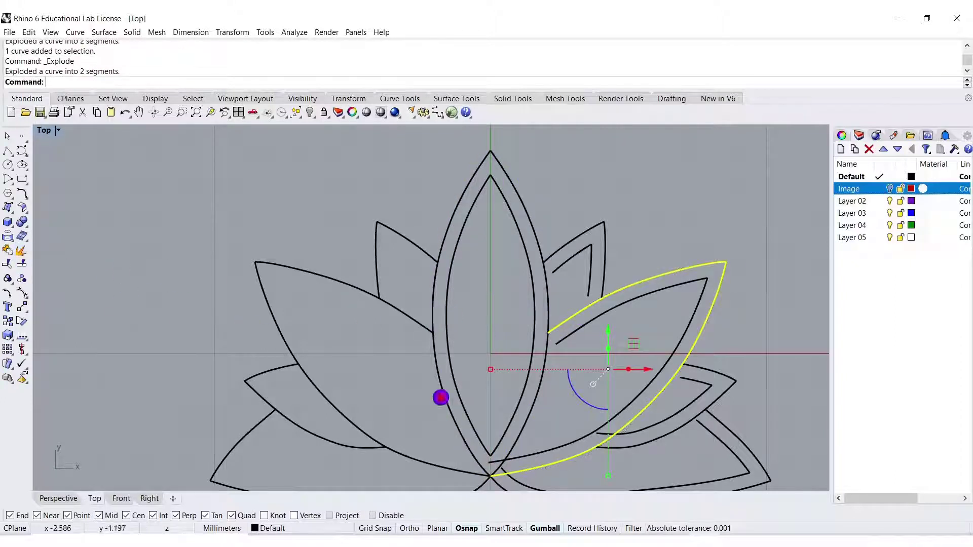
Explode the outer outlines of the small lower right petal and the lowest right petal into separate curves.
click(708, 371)
click(21, 251)
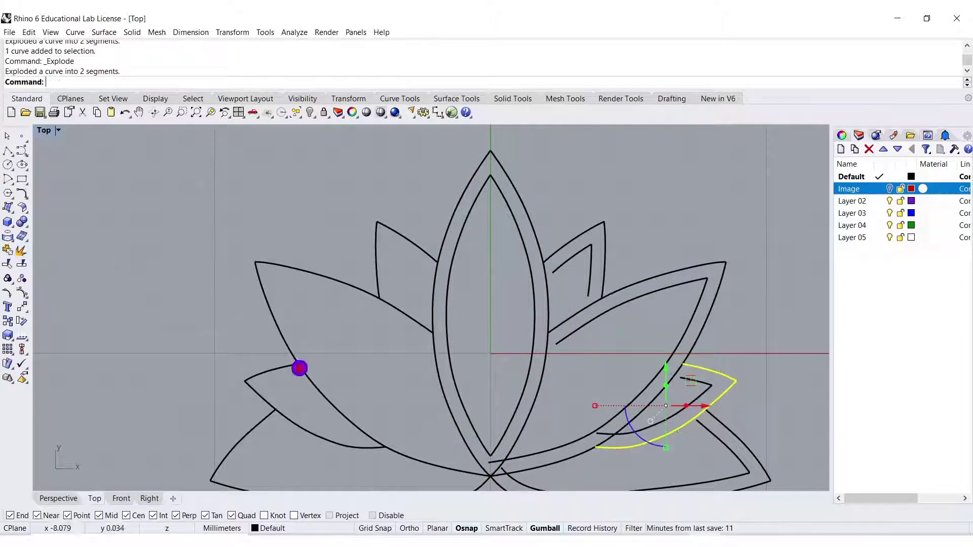
key(Down)
key(Down)
key(Escape)
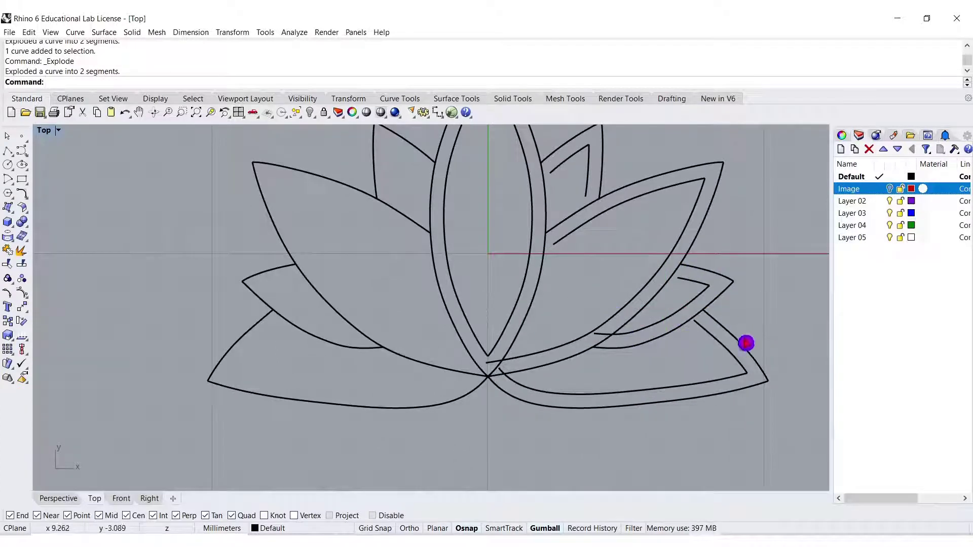
click(746, 343)
right_drag(551, 275, 495, 323)
key(Escape)
Offset the right curve of the central petal's outer outline 0.5 mm outward.
click(494, 249)
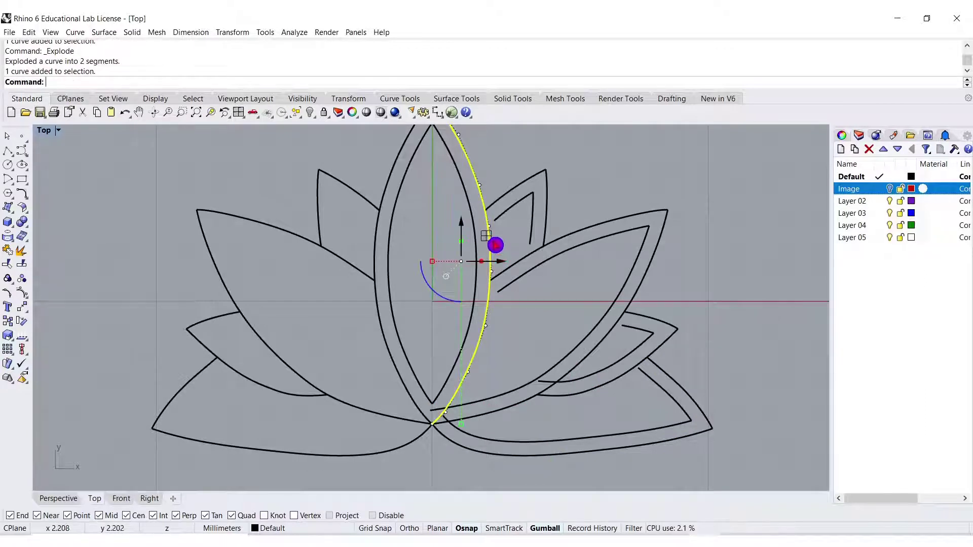
key(Return)
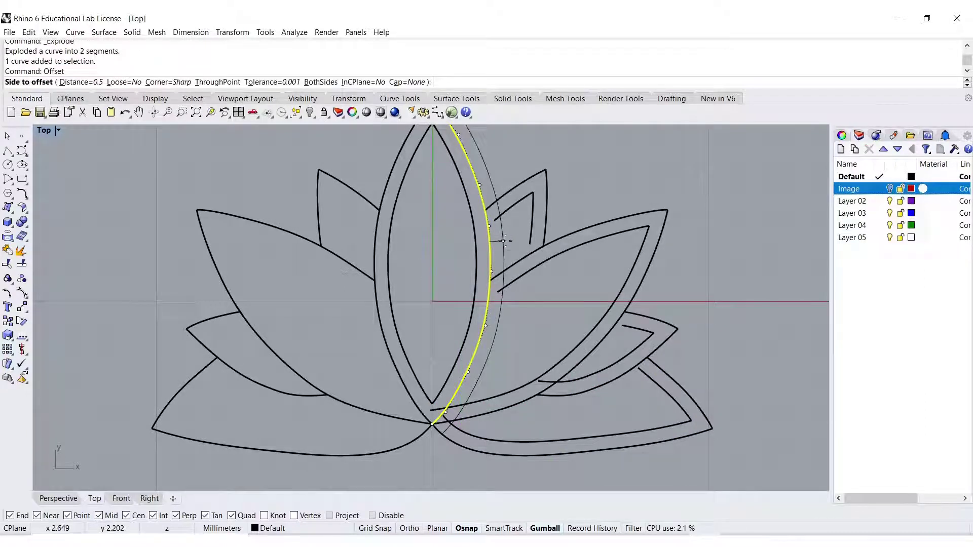
click(503, 241)
Offset the upper edge curve of the large right petal 0.5 mm outward.
click(575, 230)
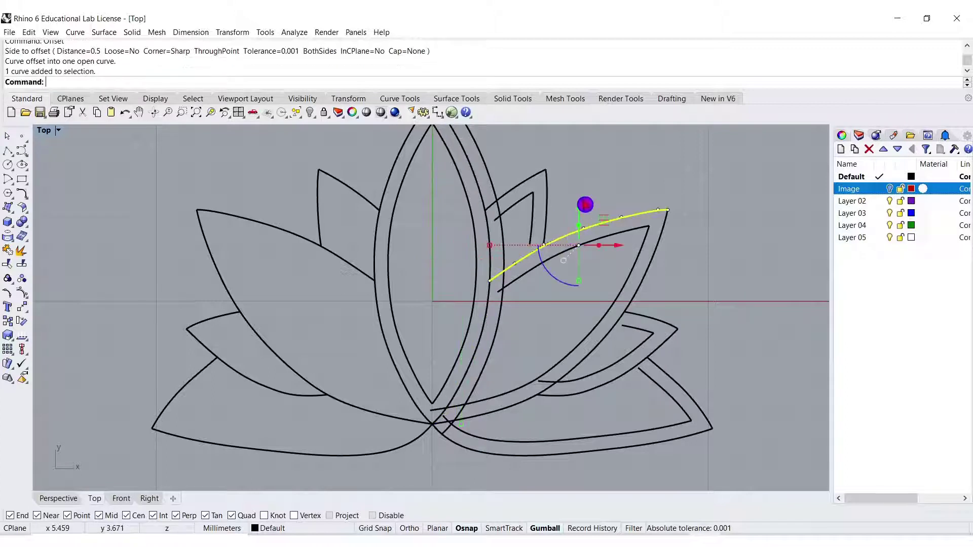
key(Return)
click(584, 188)
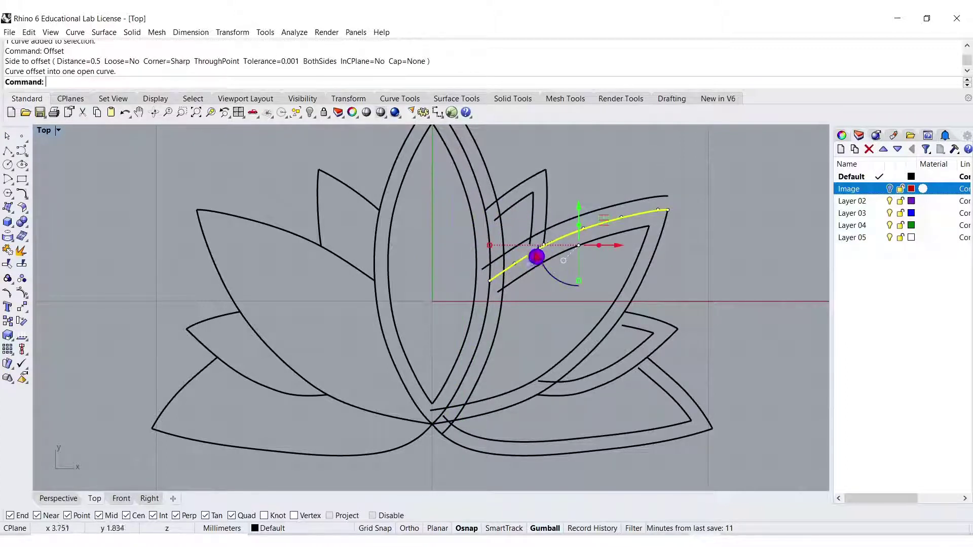
key(Escape)
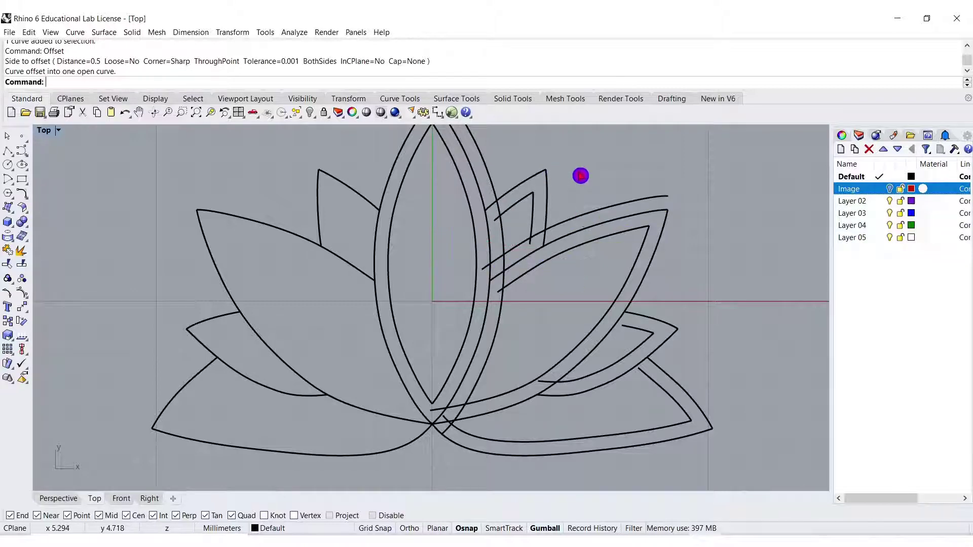
Trim the overlapping curves around the small upper right petal to form its closed inner outline.
scroll(577, 203, up, 4)
drag(567, 323, 403, 185)
click(8, 264)
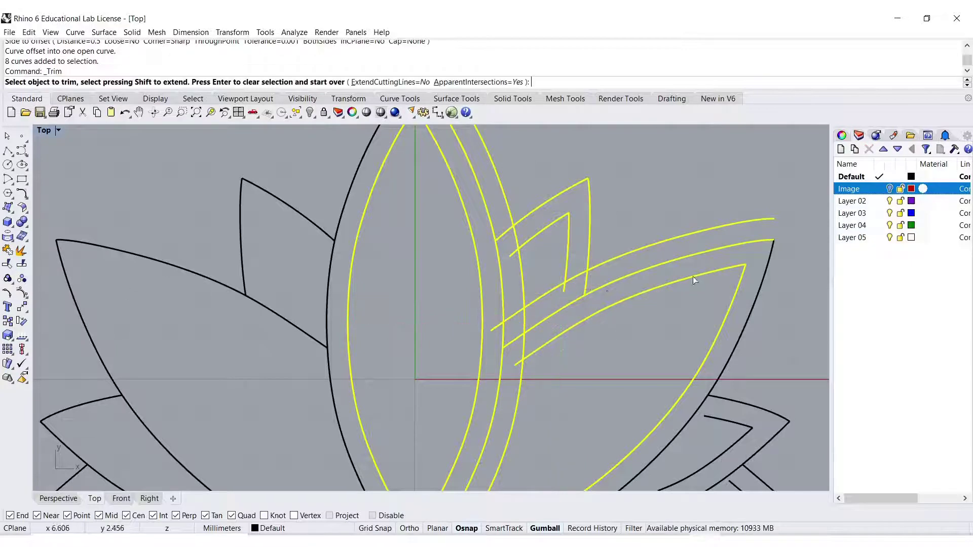
click(513, 239)
click(512, 253)
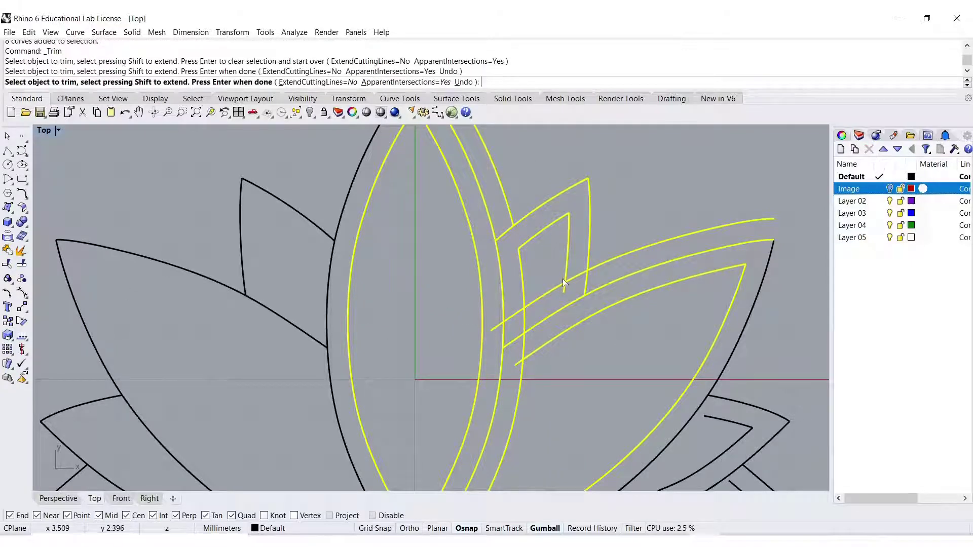
click(577, 277)
click(561, 290)
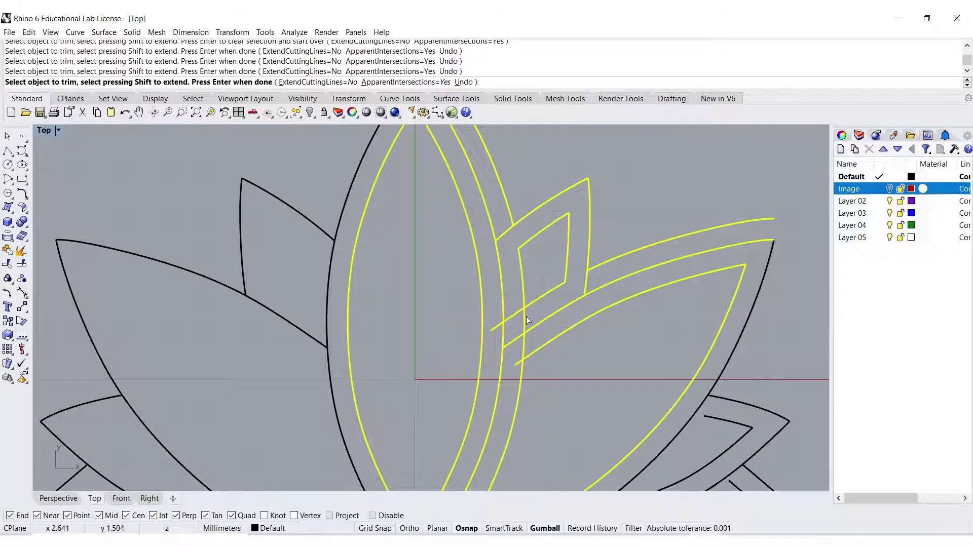
click(526, 316)
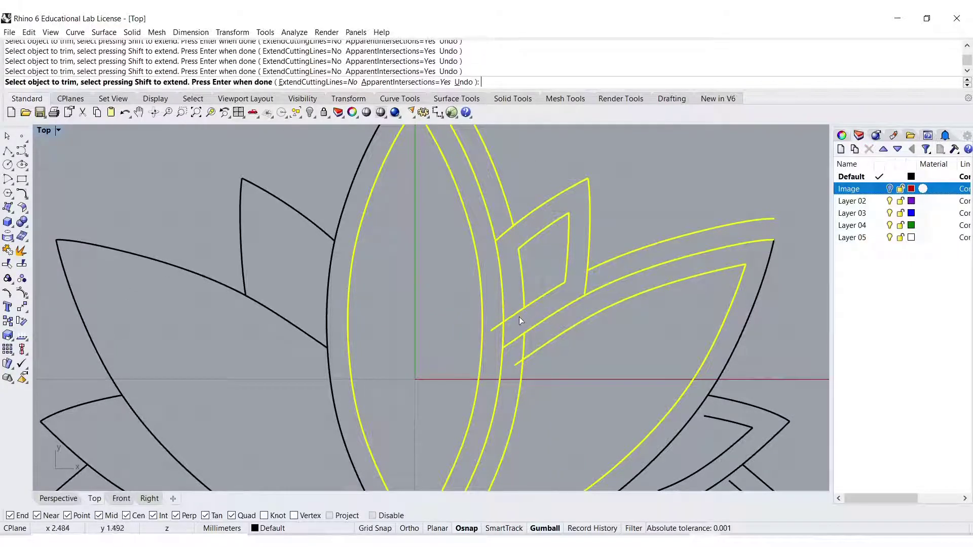
right_click(640, 207)
Delete the leftover offset curve pieces outside the small upper right petal's inner outline.
click(514, 177)
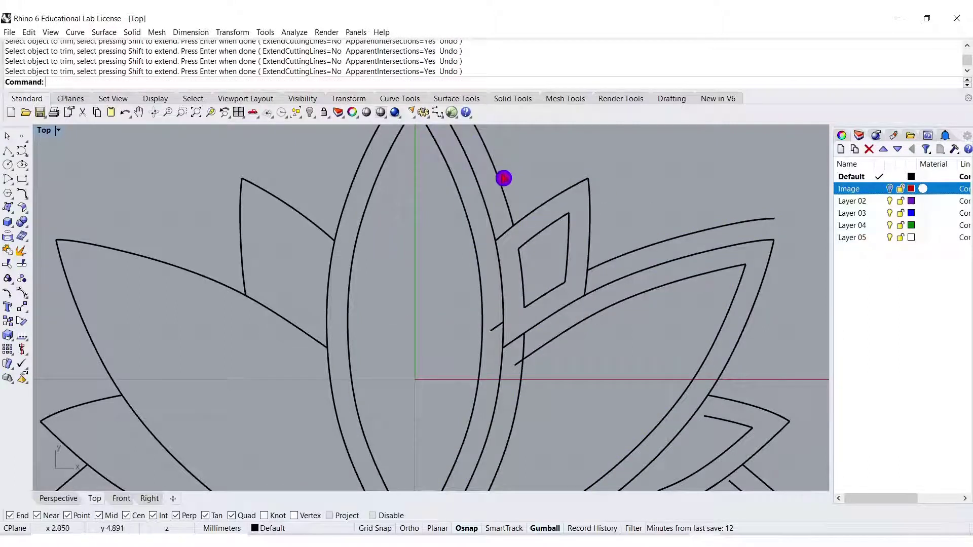
click(504, 178)
key(Delete)
click(676, 242)
key(Delete)
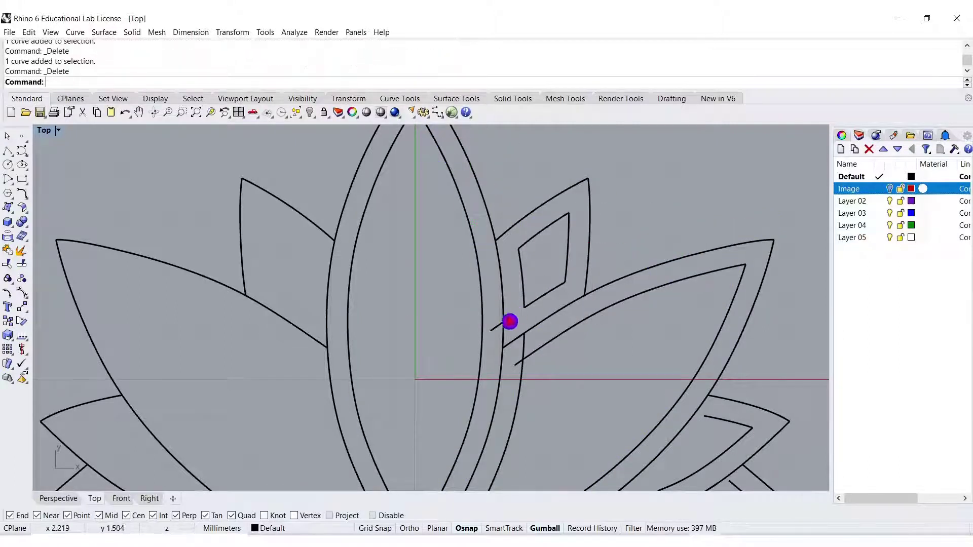
right_drag(555, 354, 580, 326)
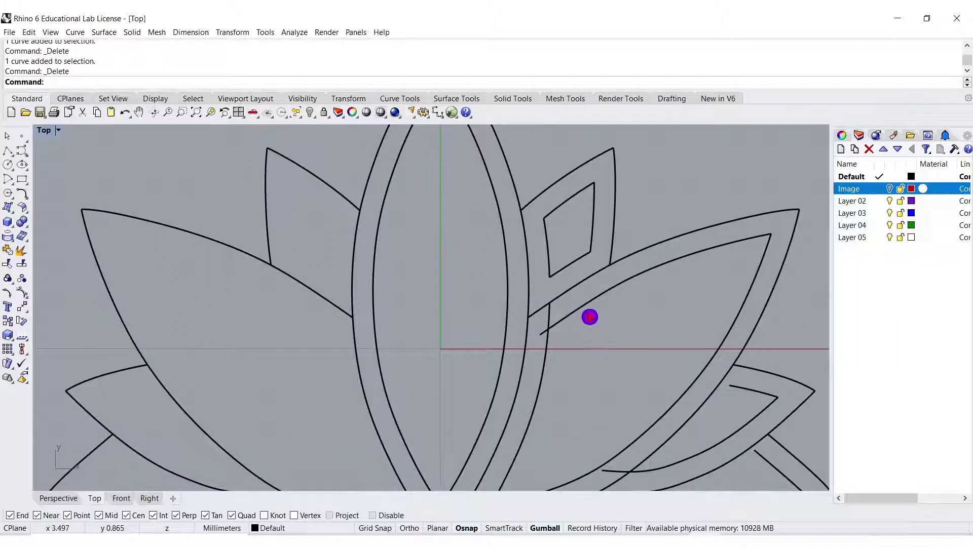
Trim the overlapping curve ends at the large right petal's inner corners to close its inner outline.
right_drag(662, 315, 606, 285)
scroll(612, 313, down, 3)
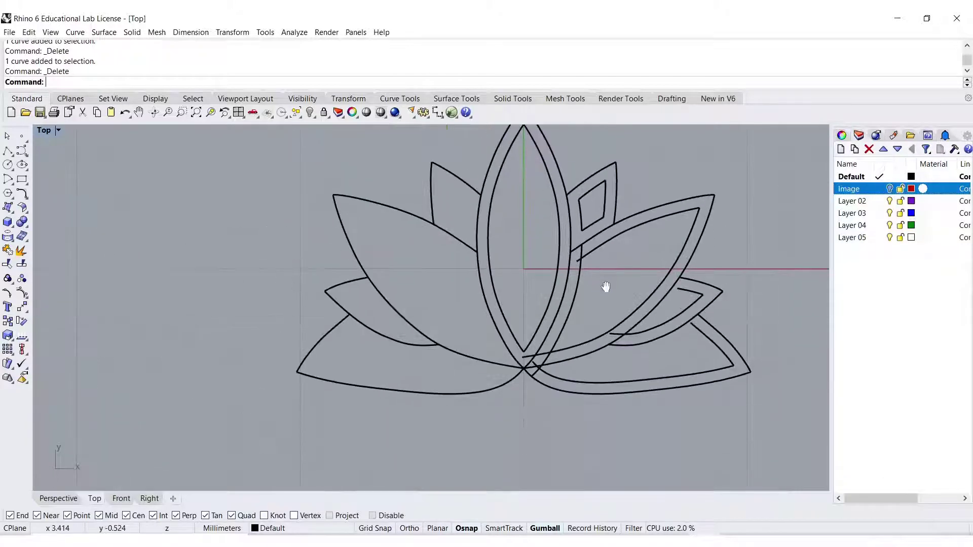
right_drag(606, 341, 583, 368)
scroll(565, 302, up, 4)
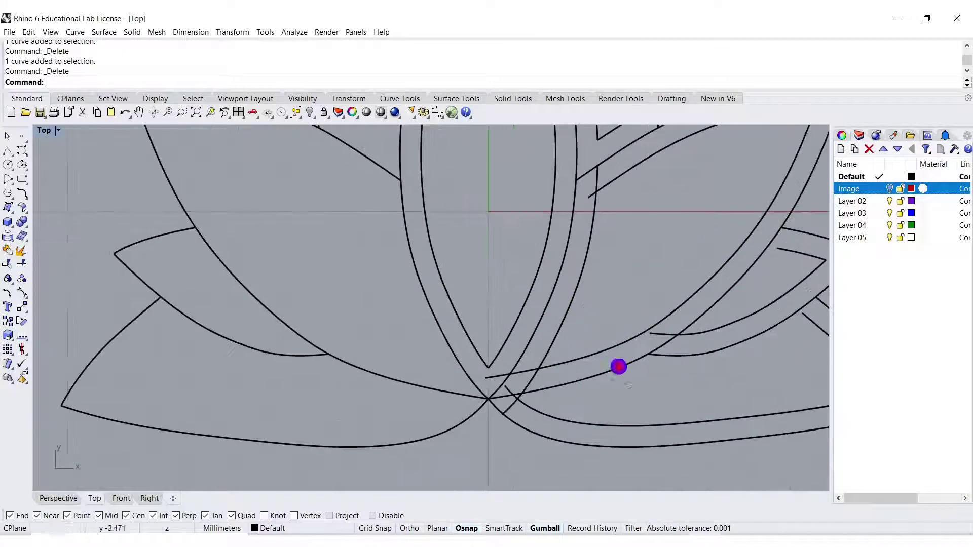
key(ctrl+a)
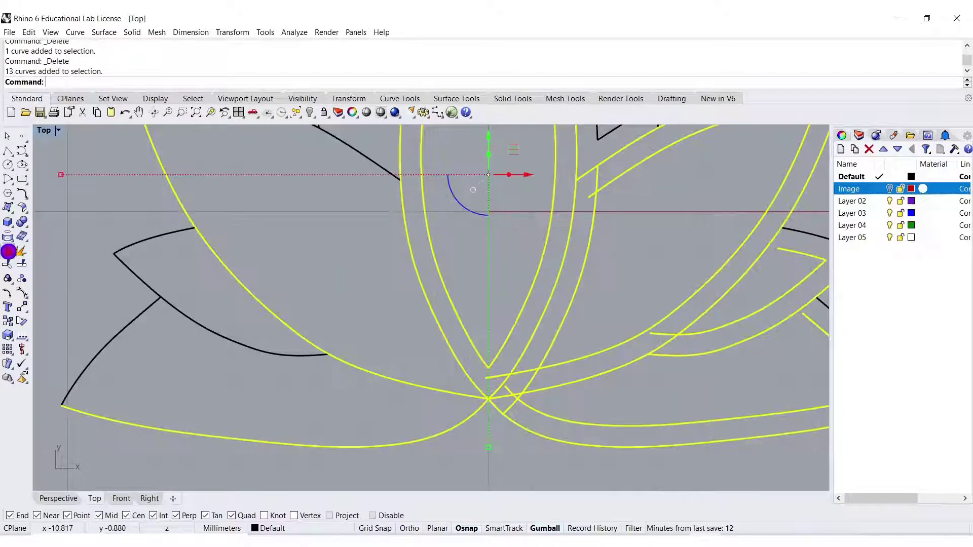
click(8, 264)
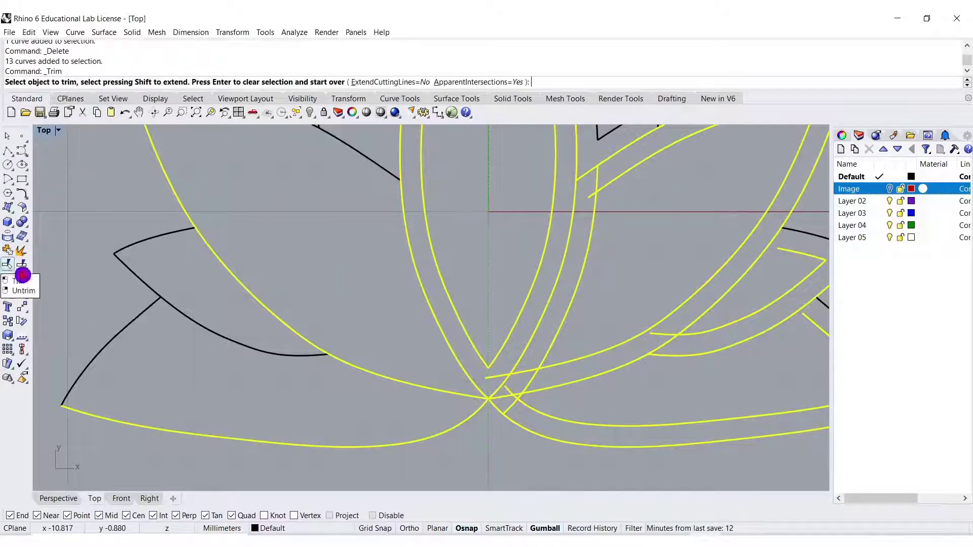
click(592, 196)
click(598, 181)
click(523, 377)
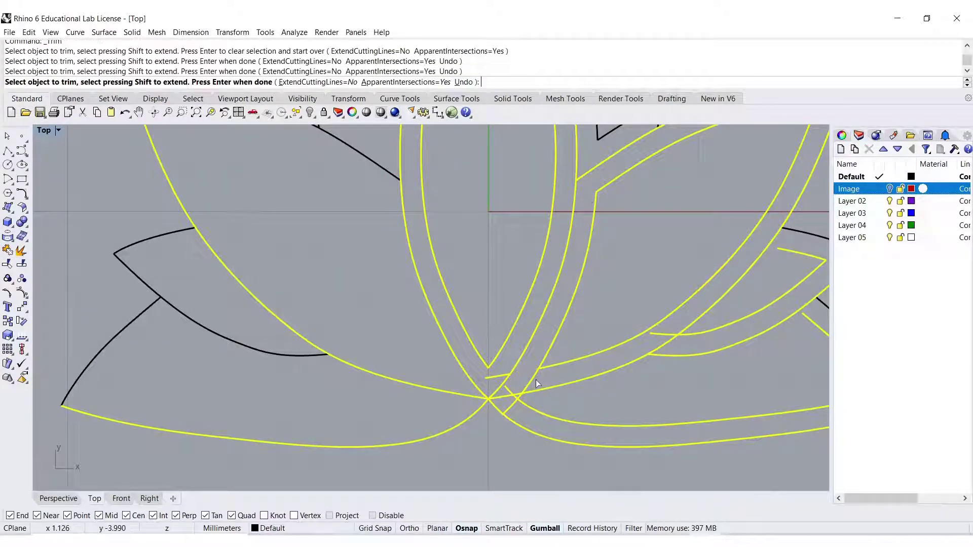
click(640, 366)
key(Right)
key(Up)
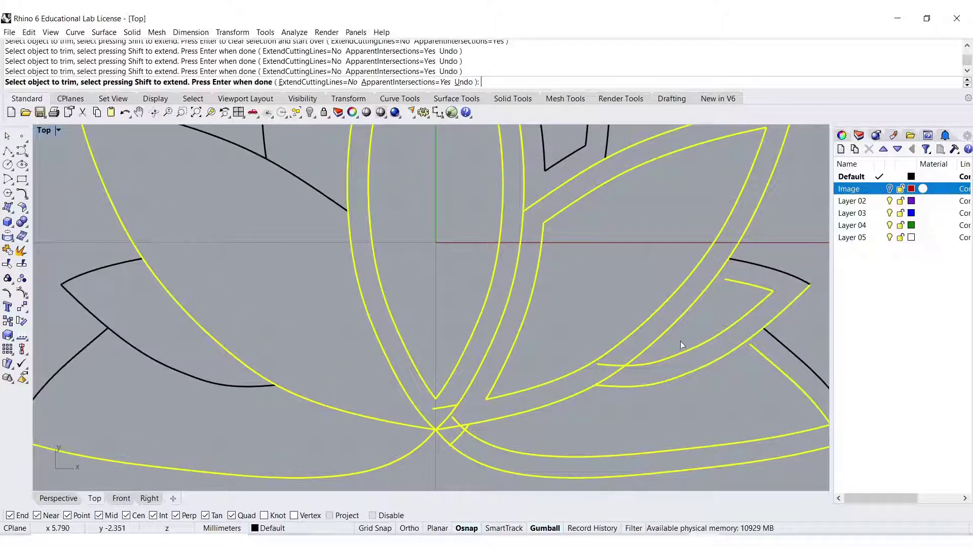
right_click(691, 341)
click(647, 359)
click(697, 320)
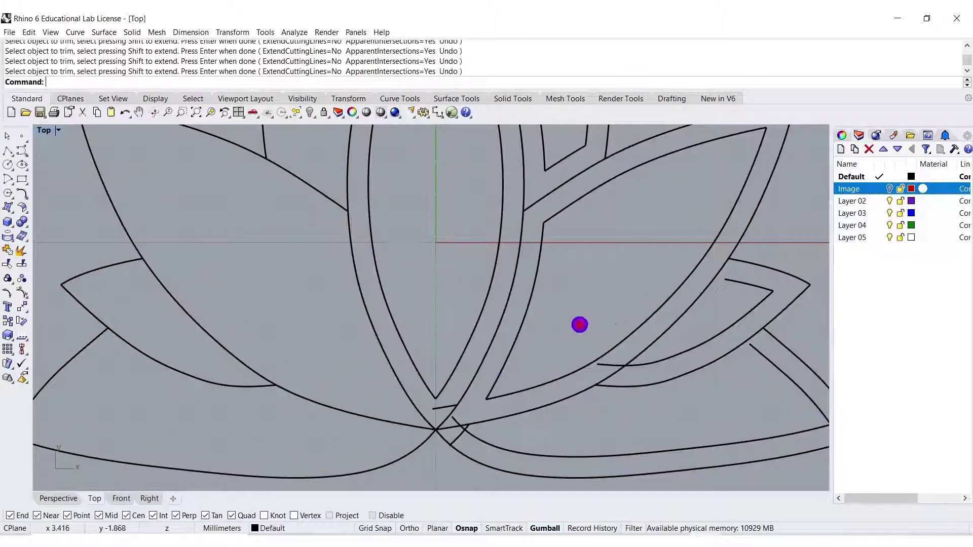
Delete the two leftover offset curve stubs near the base point of the lotus.
key(Left)
key(Down)
click(476, 442)
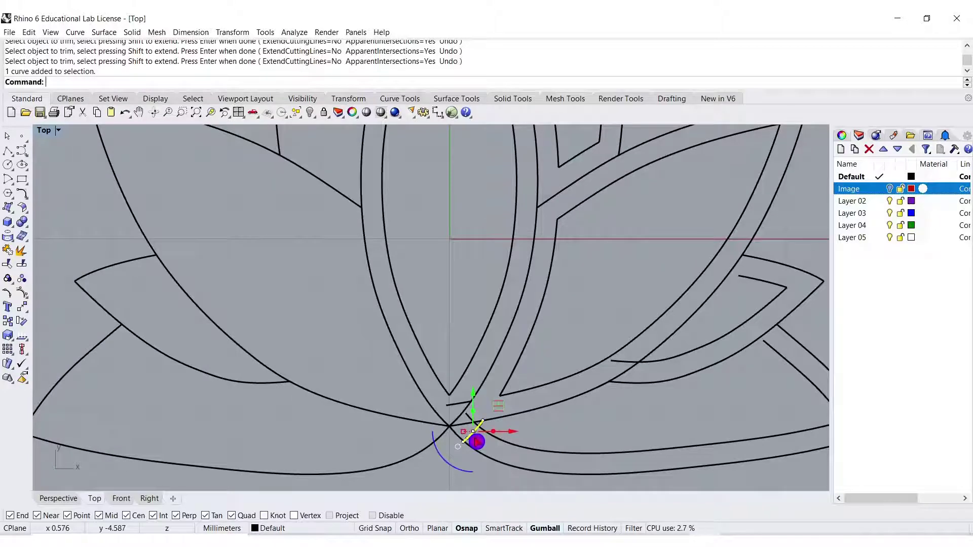
key(Delete)
click(458, 405)
key(Delete)
key(Right)
key(Up)
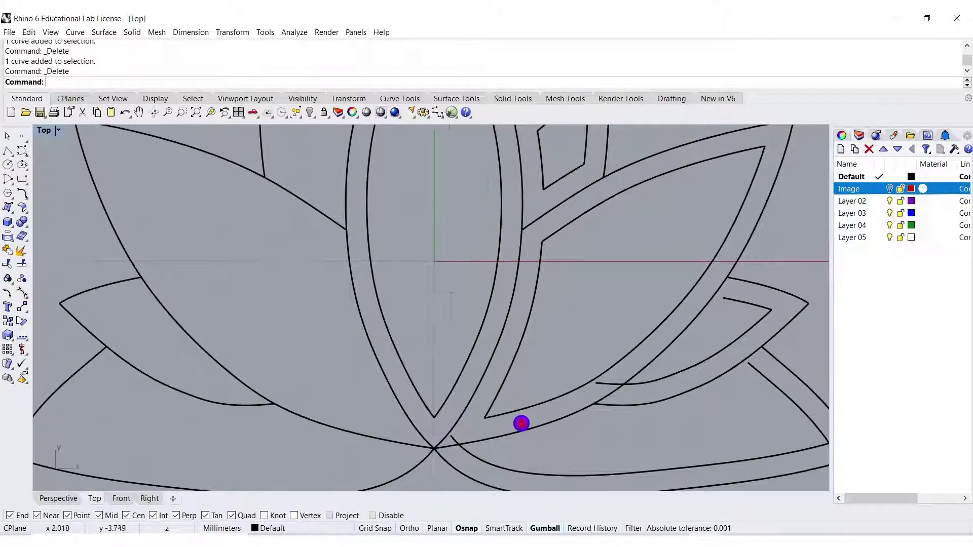
Offset the lower edge curve of the large right petal's outer outline 0.5 mm outward.
scroll(522, 424, down, 3)
right_drag(547, 415, 604, 285)
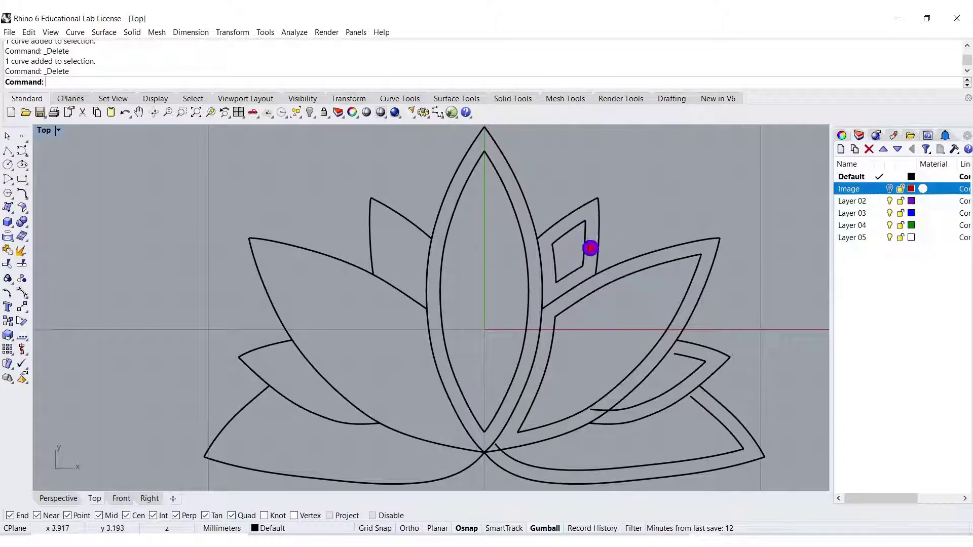
key(Down)
key(Down)
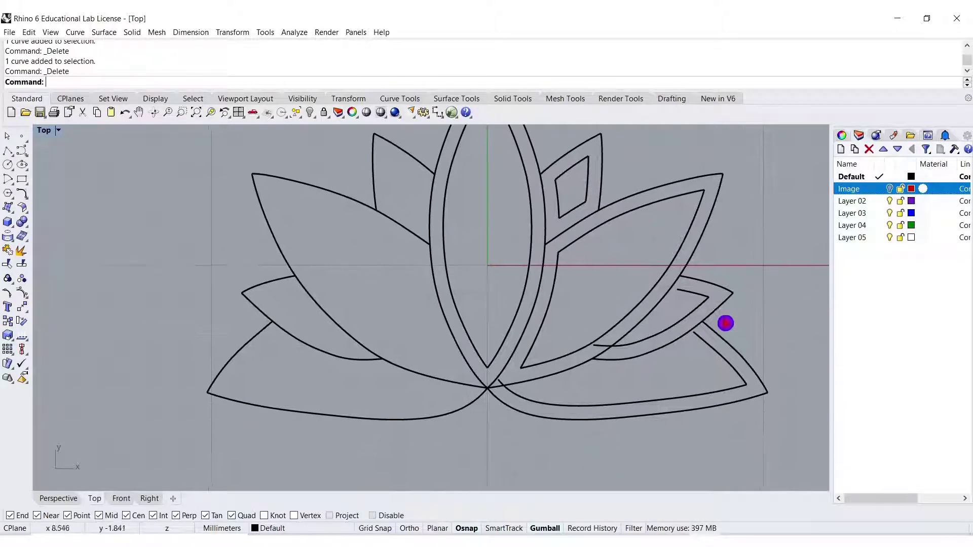
click(654, 312)
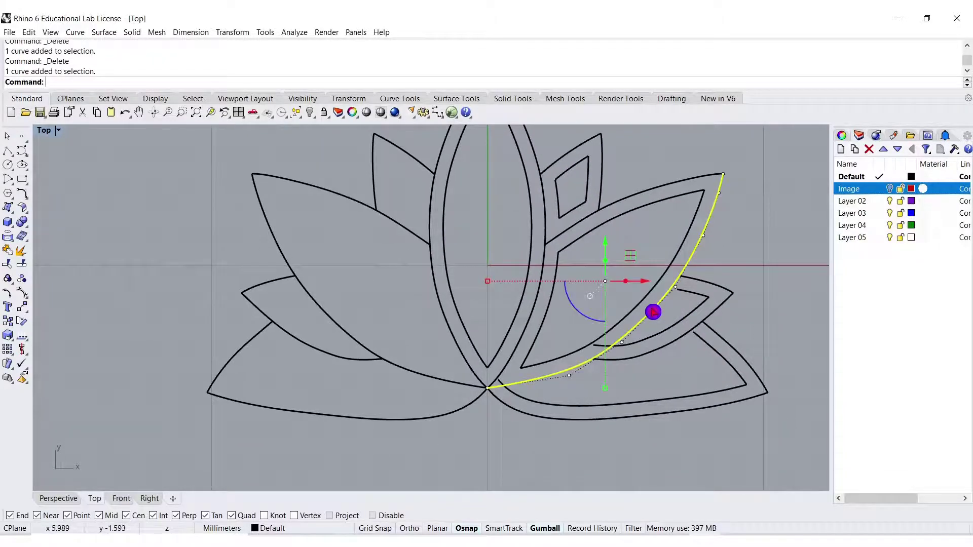
text(Of5)
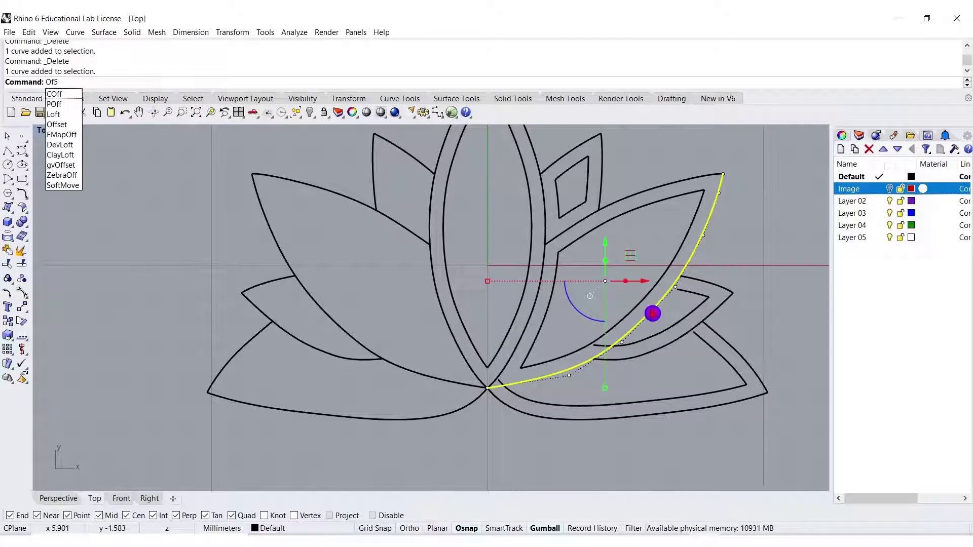
key(Return)
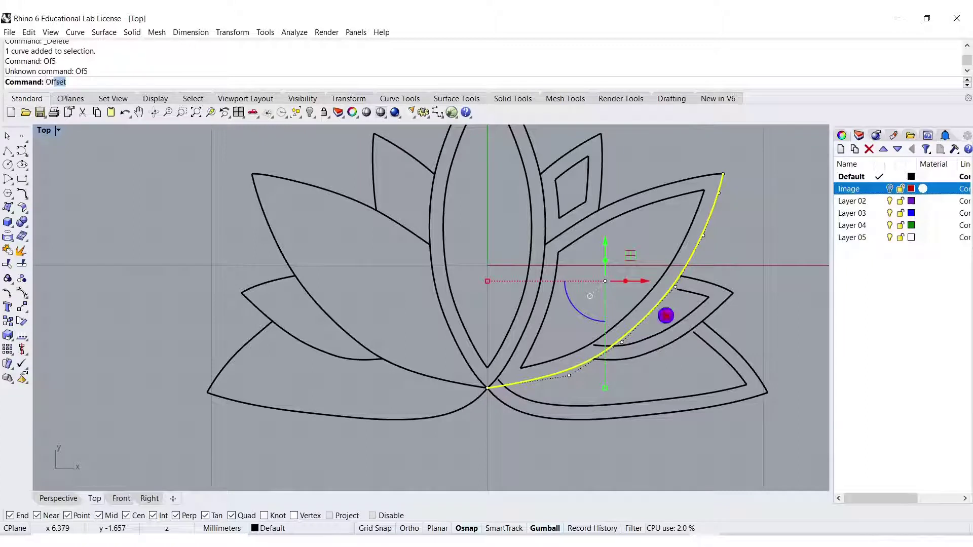
text(Of)
key(Return)
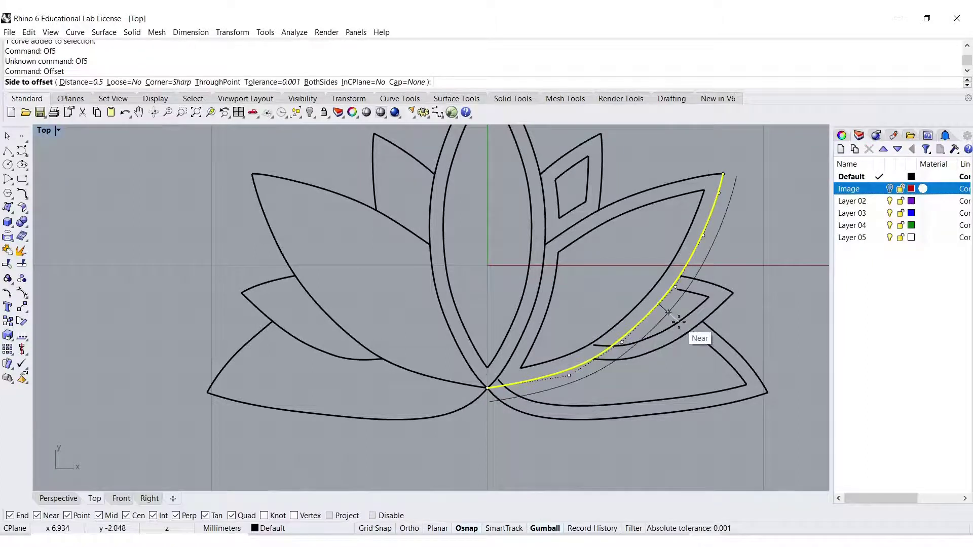
click(693, 338)
key(Escape)
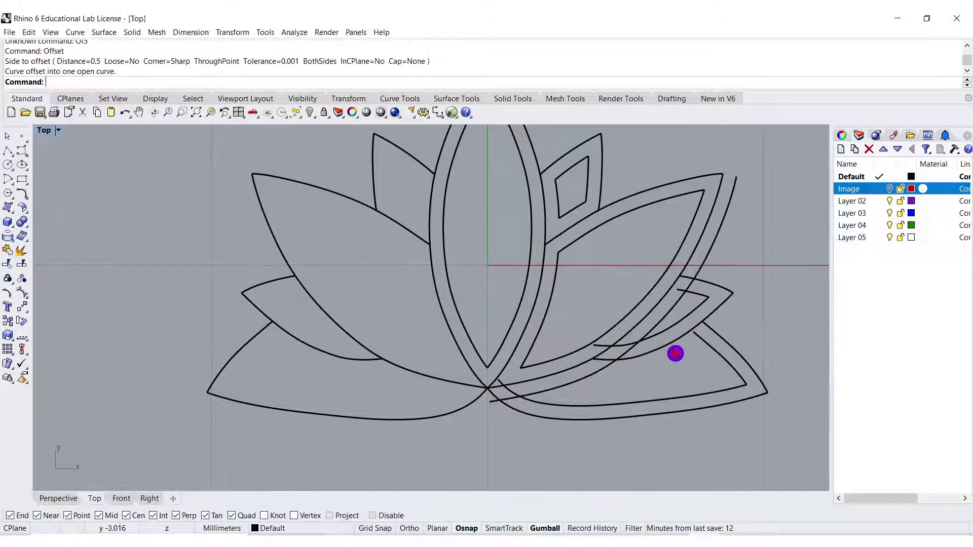
Offset the lower edge curve of the small lower right petal 0.5 mm outward.
click(664, 352)
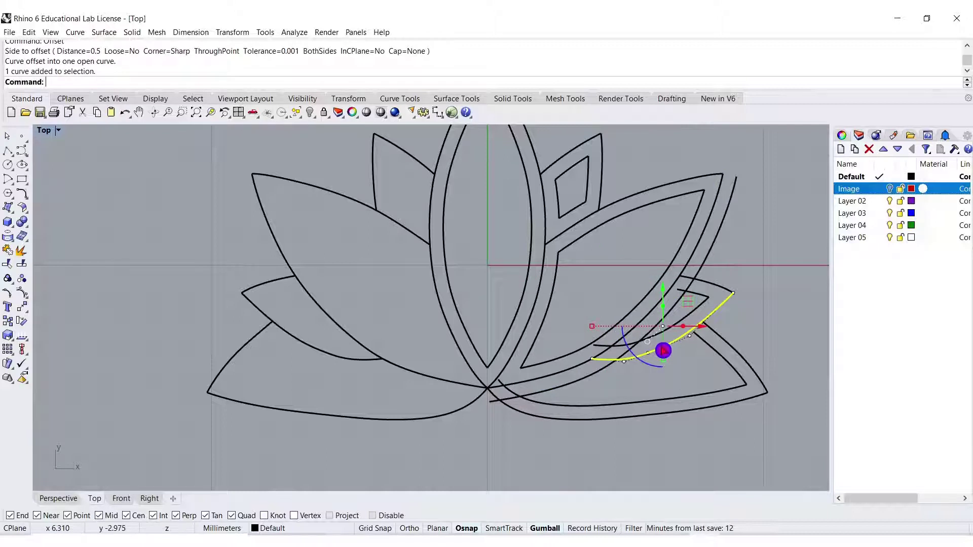
key(Return)
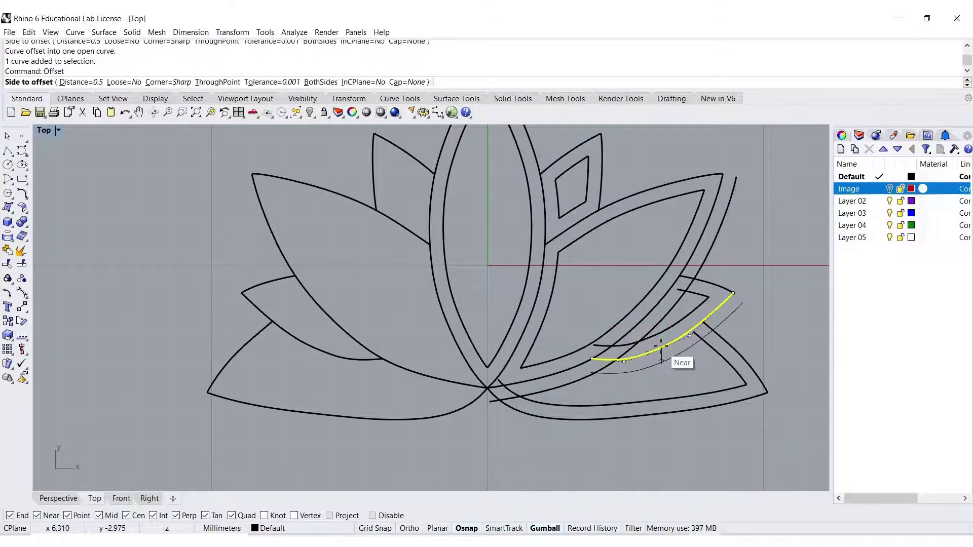
click(661, 361)
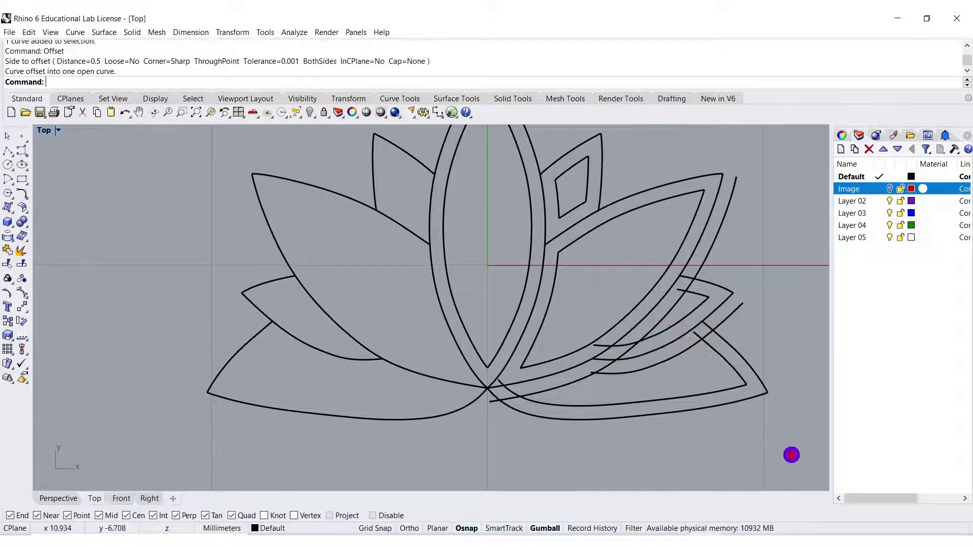
Trim the overlapping curves around the small lower right petal to form its closed inner outline.
drag(791, 455, 428, 261)
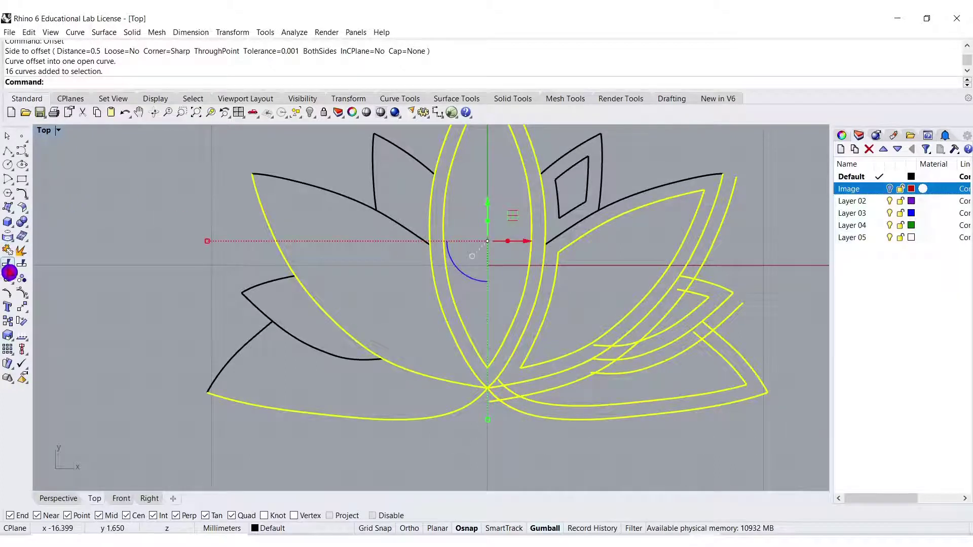
click(8, 264)
click(681, 291)
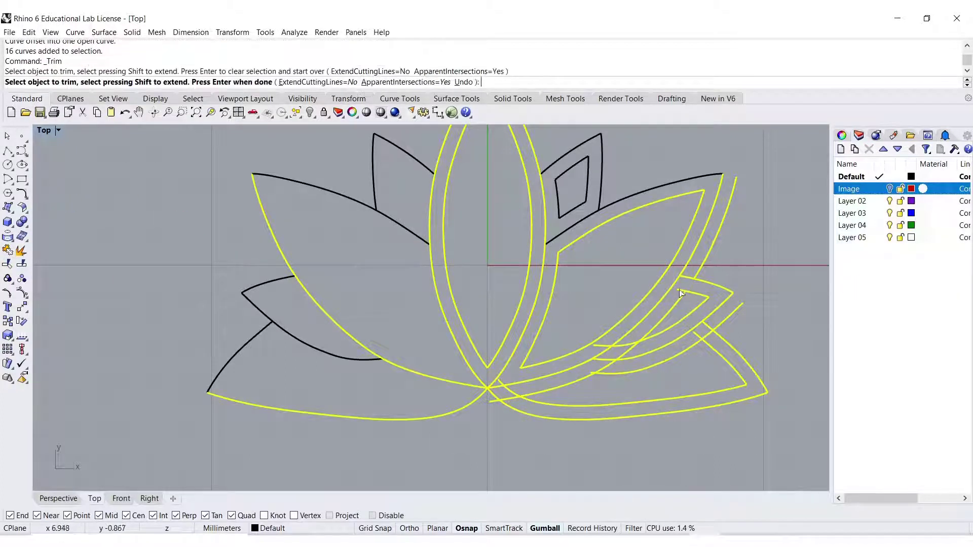
click(642, 330)
click(626, 345)
click(634, 350)
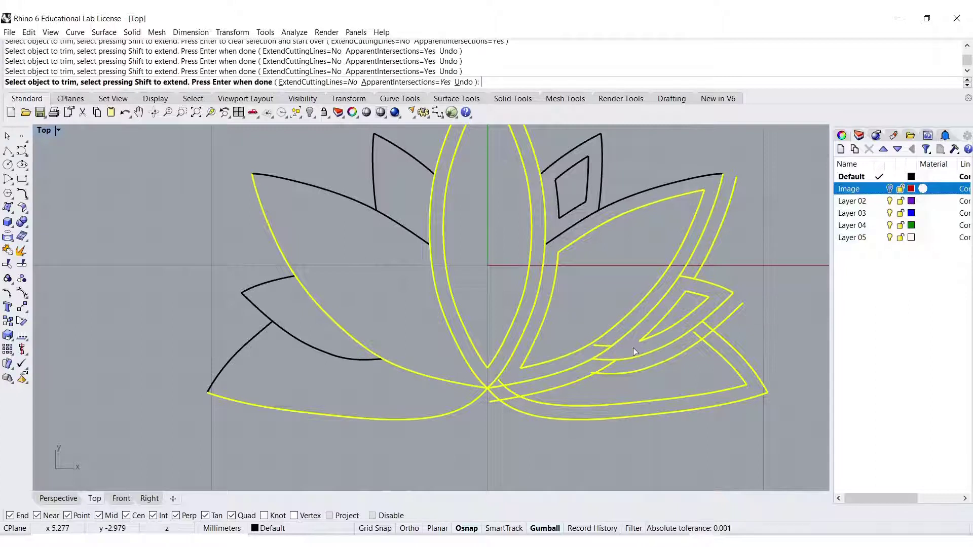
Trim the overlapping curves around the lowest right petal into a closed inner outline, undoing the mistaken cut of the neighbouring petal's edge.
click(713, 337)
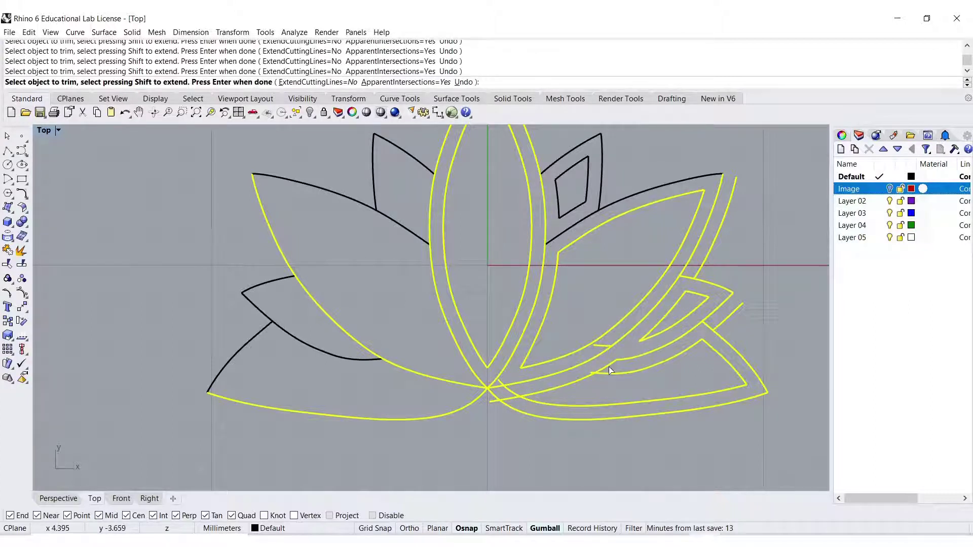
key(ctrl+z)
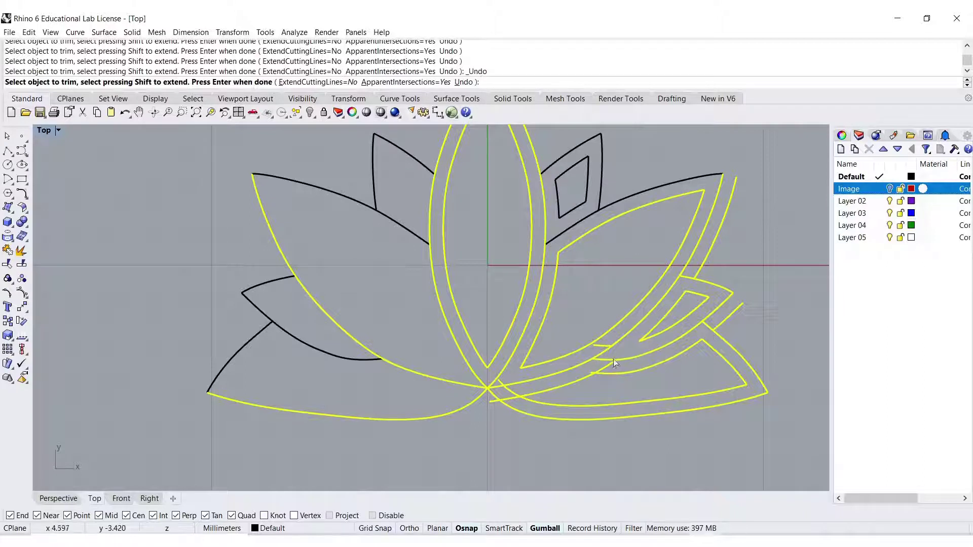
scroll(618, 362, up, 3)
click(624, 341)
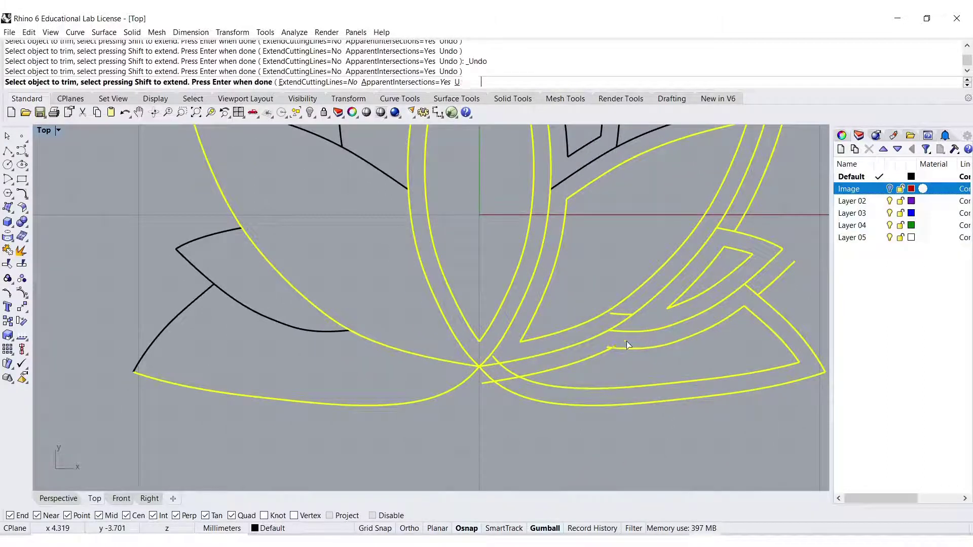
right_click(517, 383)
right_drag(641, 326, 597, 363)
key(Escape)
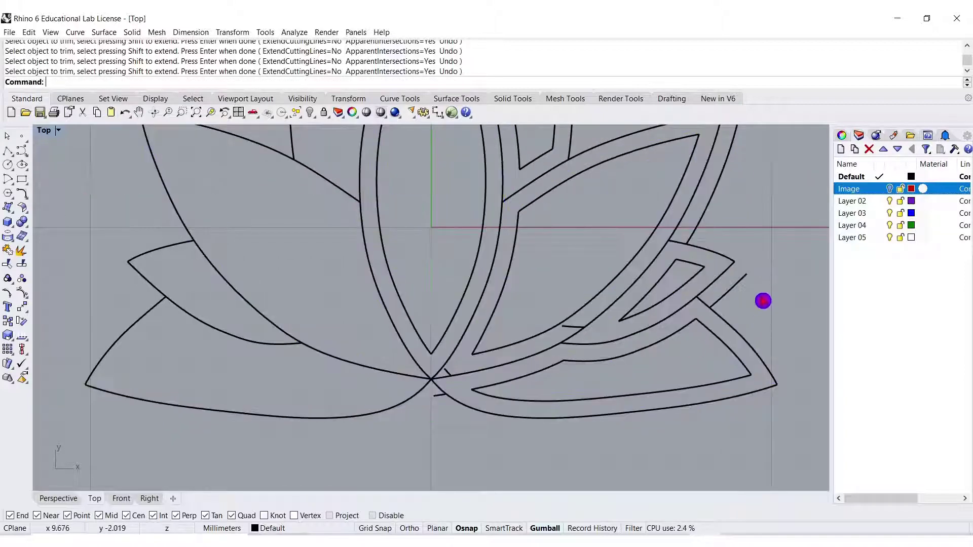
Delete the leftover offset curve piece beyond the outer edge of the small lower right petal.
right_drag(762, 299, 734, 318)
click(709, 308)
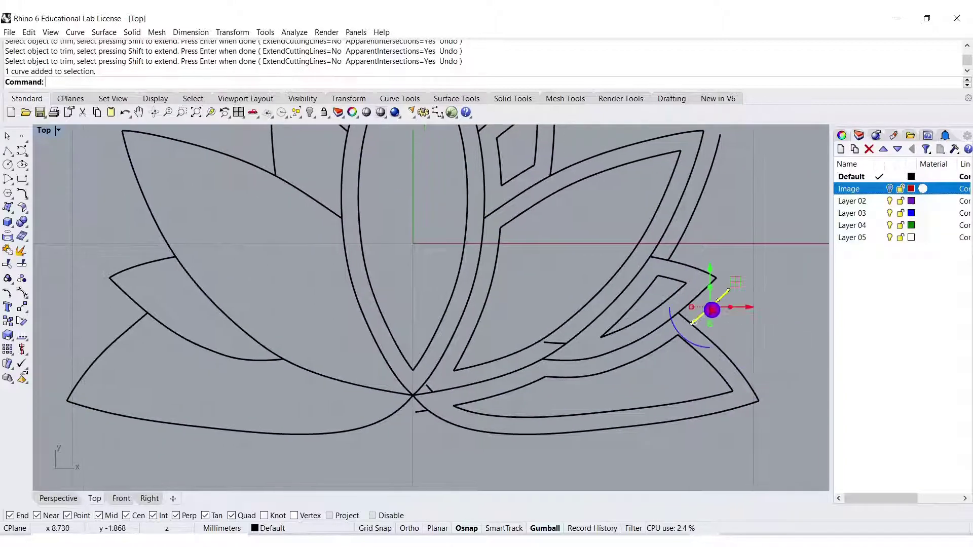
key(Delete)
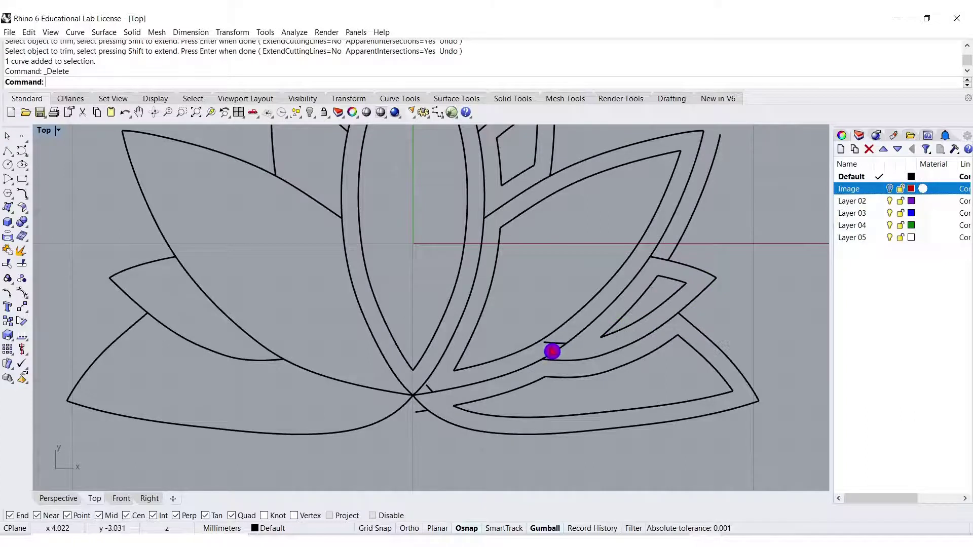
Delete the leftover offset curve pieces near the small lower right petal, at the lotus base and outside the large right petal.
click(553, 348)
key(Delete)
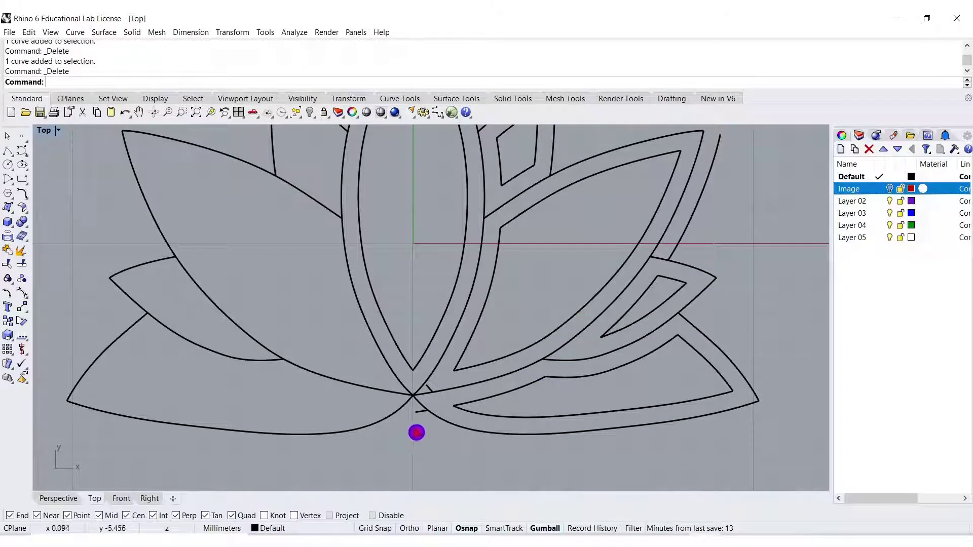
drag(354, 344, 486, 483)
key(Delete)
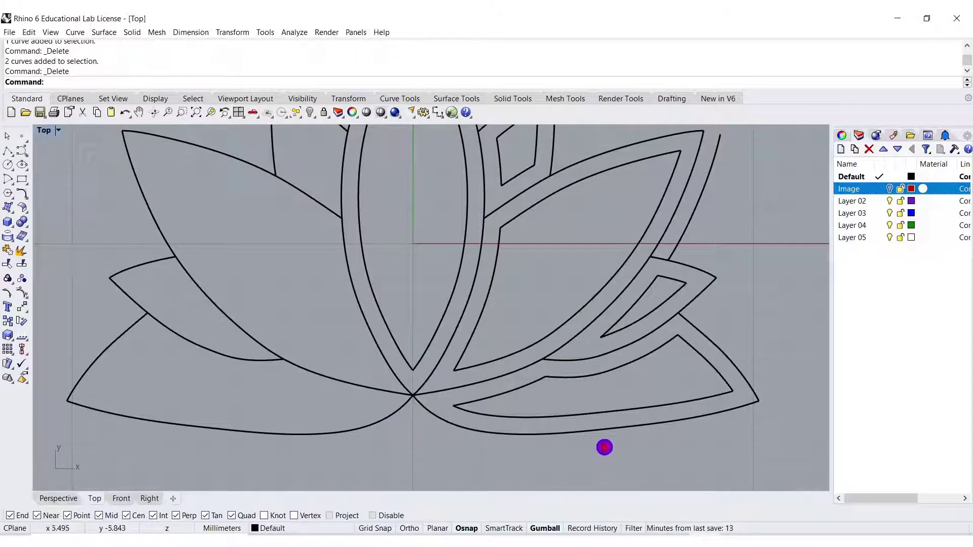
scroll(630, 382, up, 1)
scroll(643, 404, down, 1)
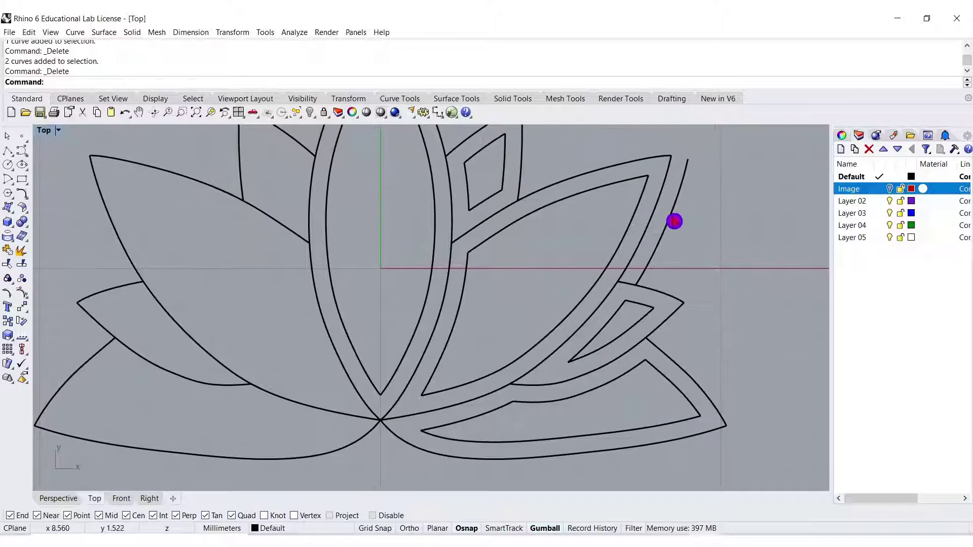
click(674, 221)
key(Delete)
Join the curves of the small upper right petal, and join the large right petal's inner outline into a closed curve.
right_drag(705, 340, 621, 326)
scroll(720, 274, down, 1)
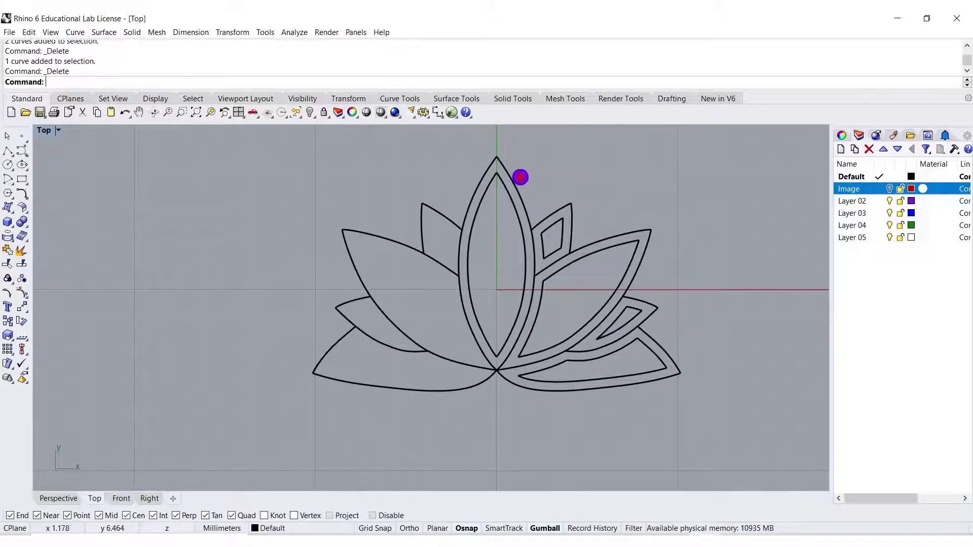
drag(520, 177, 582, 264)
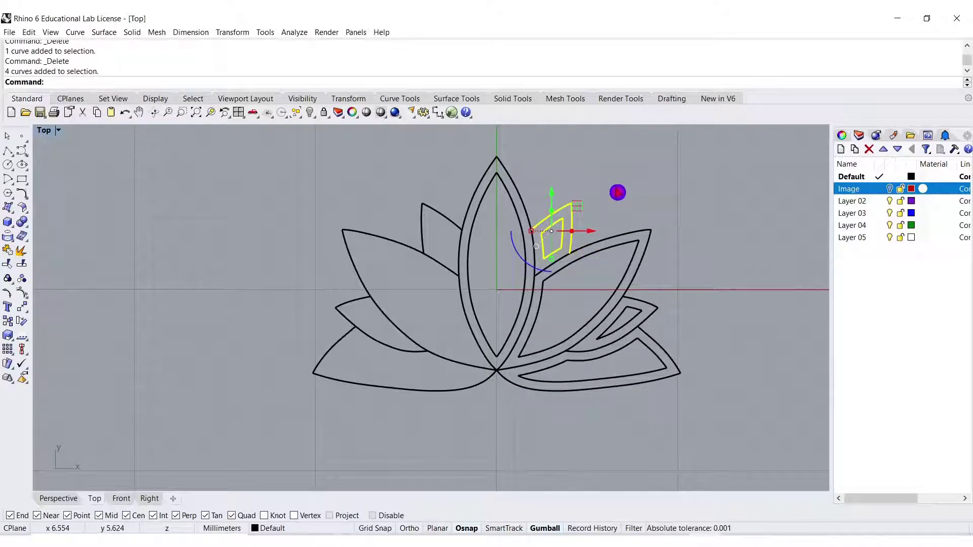
key(Return)
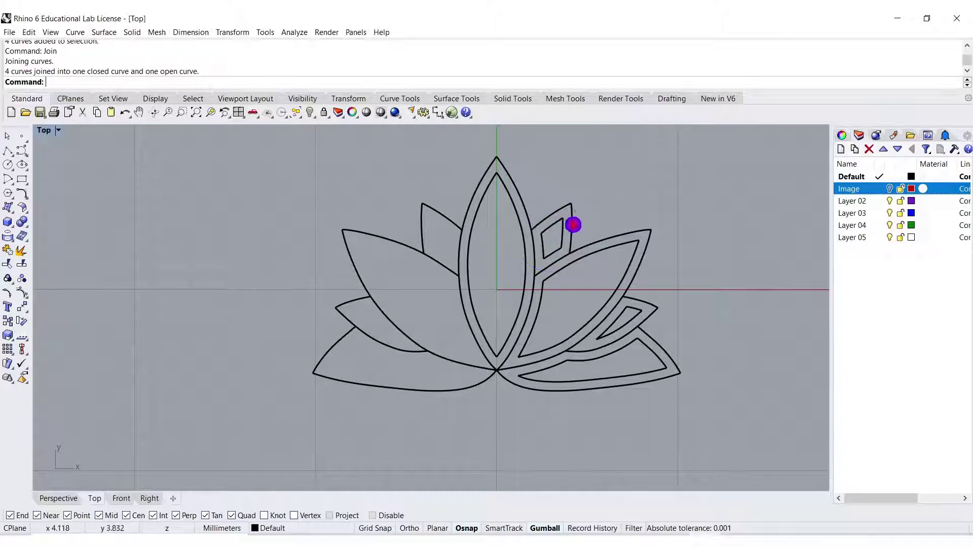
click(600, 255)
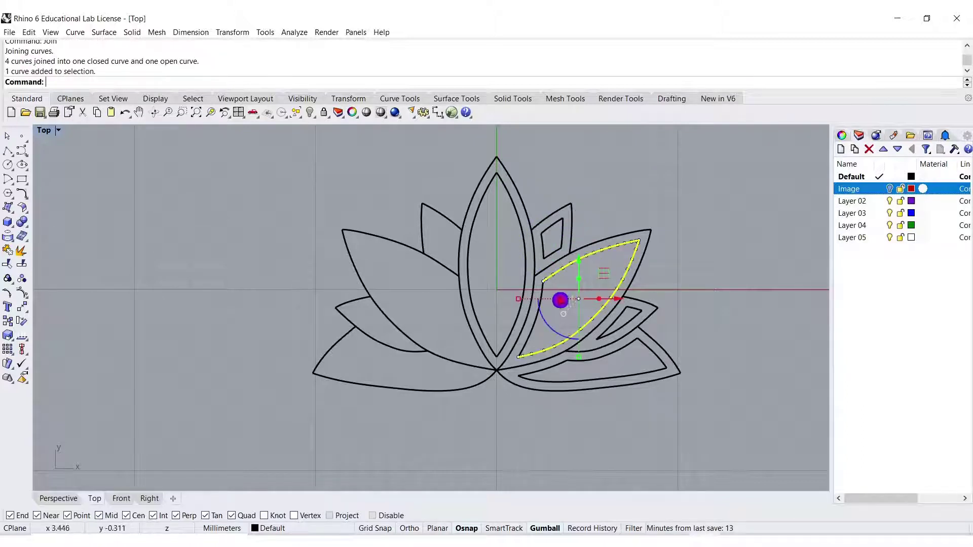
shift+click(540, 326)
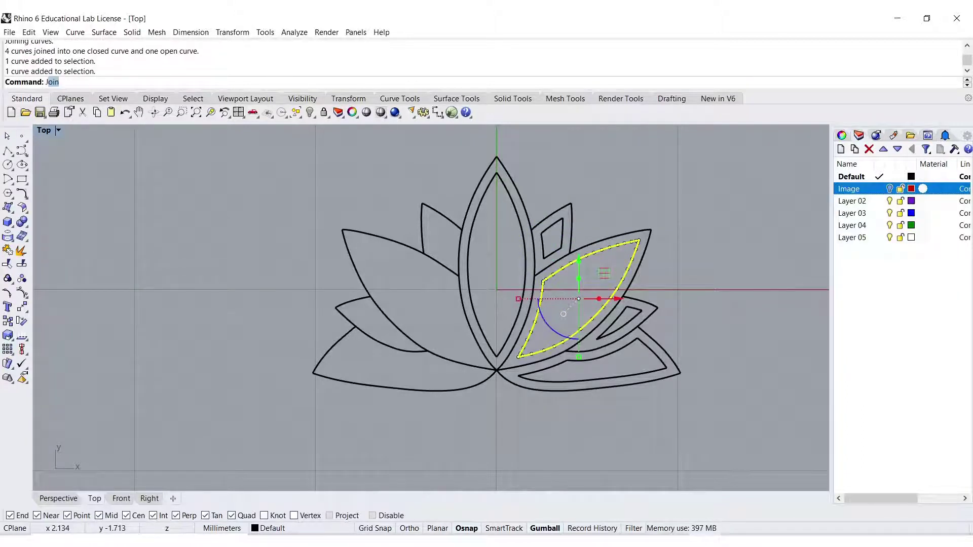
key(Return)
Join the inner outline curves of the small lower right petal and of the lowest right petal into separate closed curves.
click(618, 323)
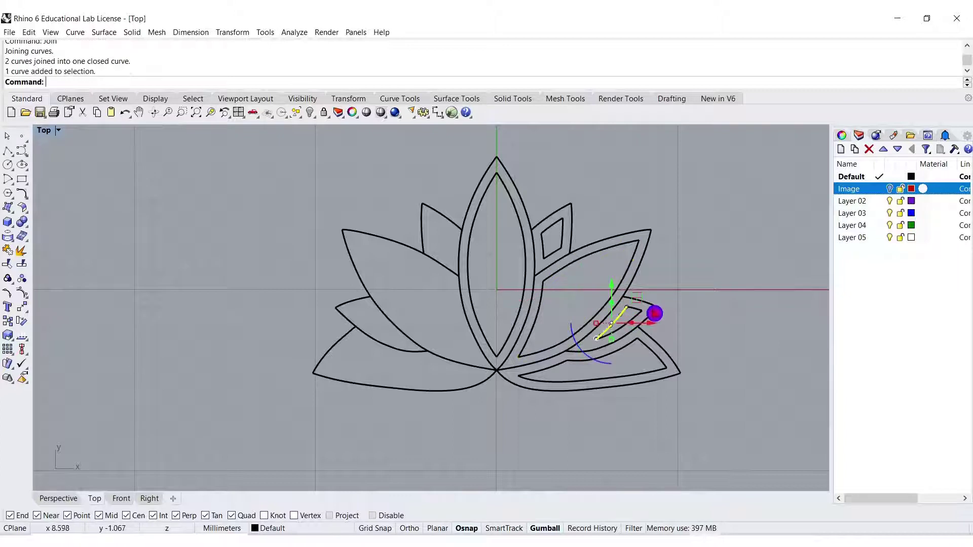
shift+click(625, 319)
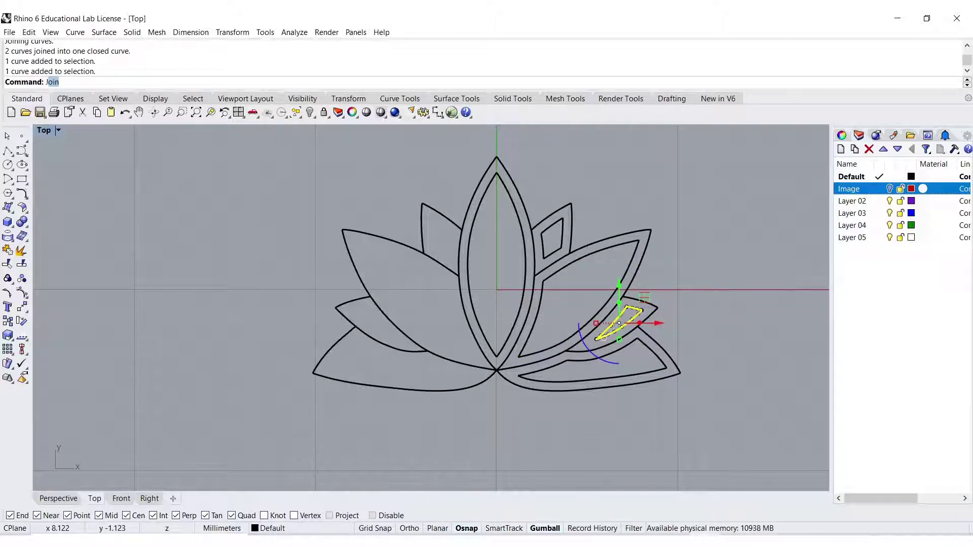
key(Return)
click(671, 337)
click(659, 354)
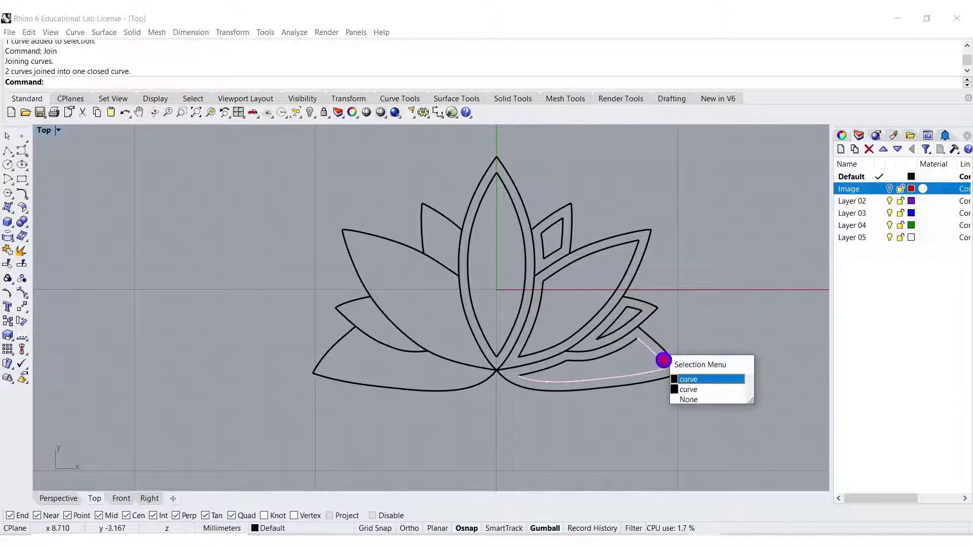
click(690, 379)
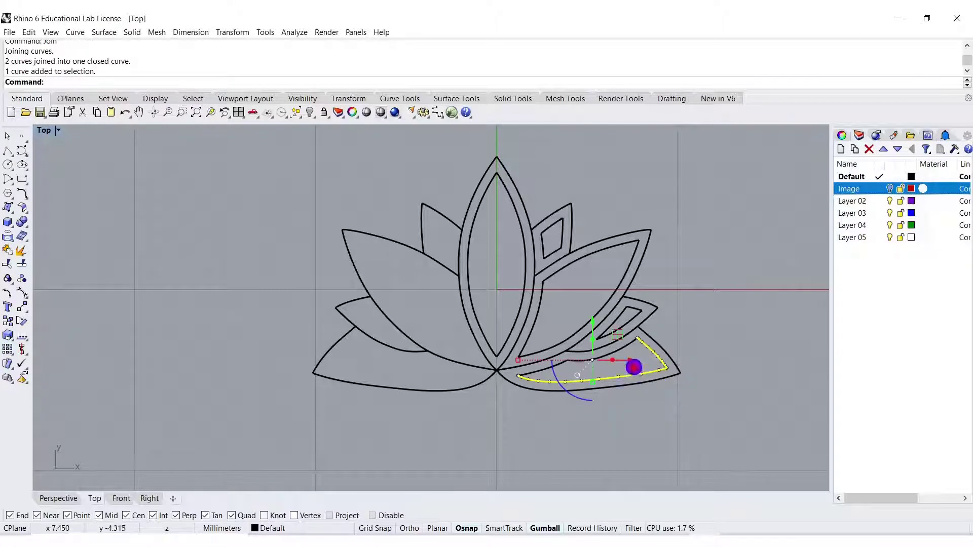
shift+click(630, 344)
shift+click(576, 375)
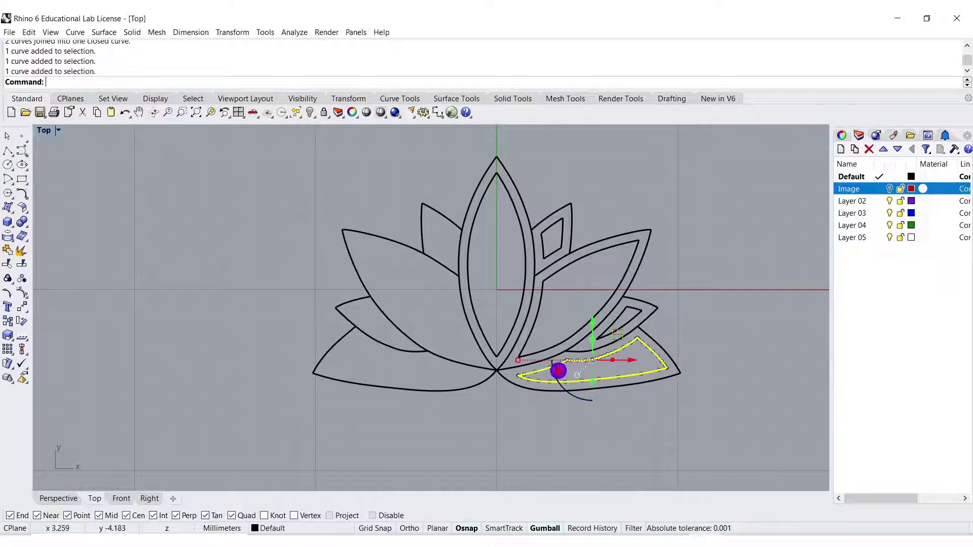
key(Return)
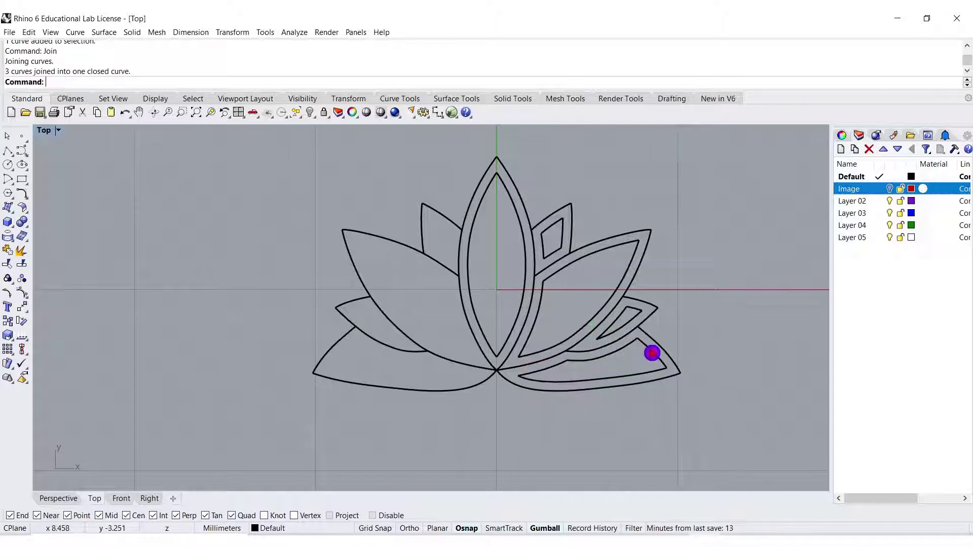
Trim away the edge segments between the petals on the lotus's right half, leaving one continuous outer contour around the inner outlines.
right_drag(652, 352, 652, 369)
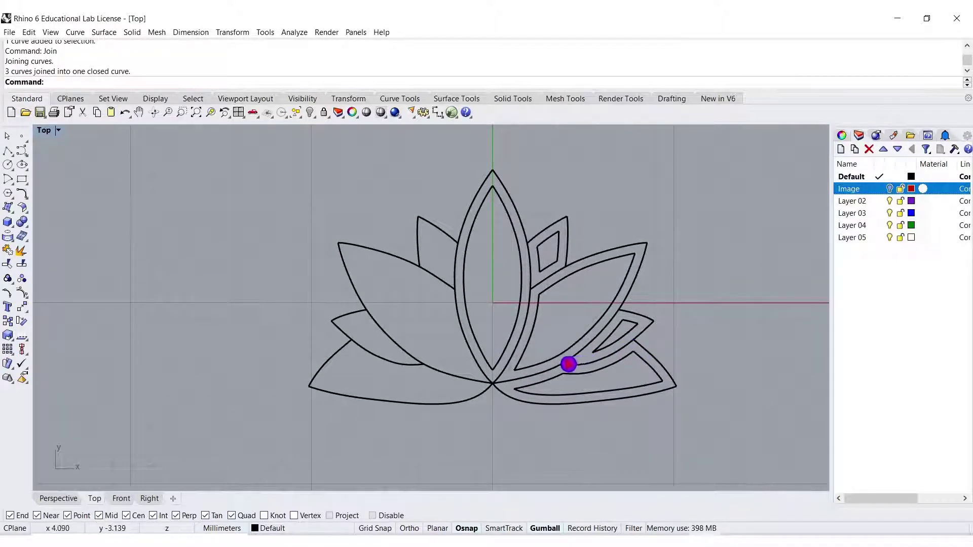
drag(729, 439, 438, 170)
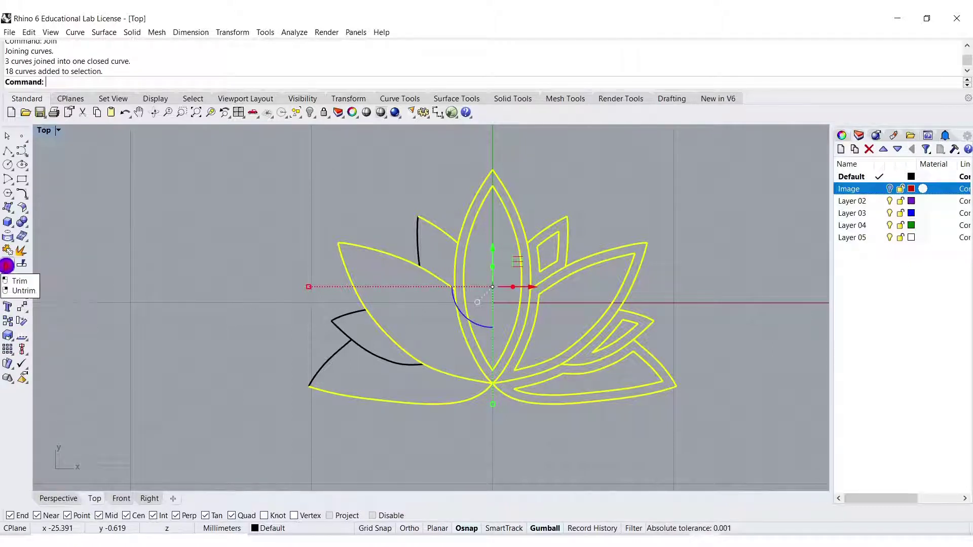
click(7, 264)
click(536, 256)
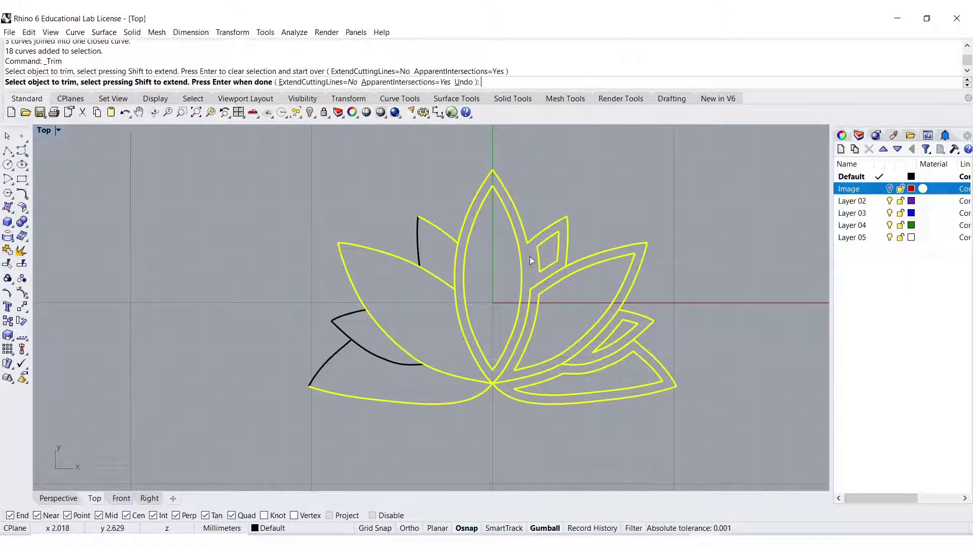
click(564, 273)
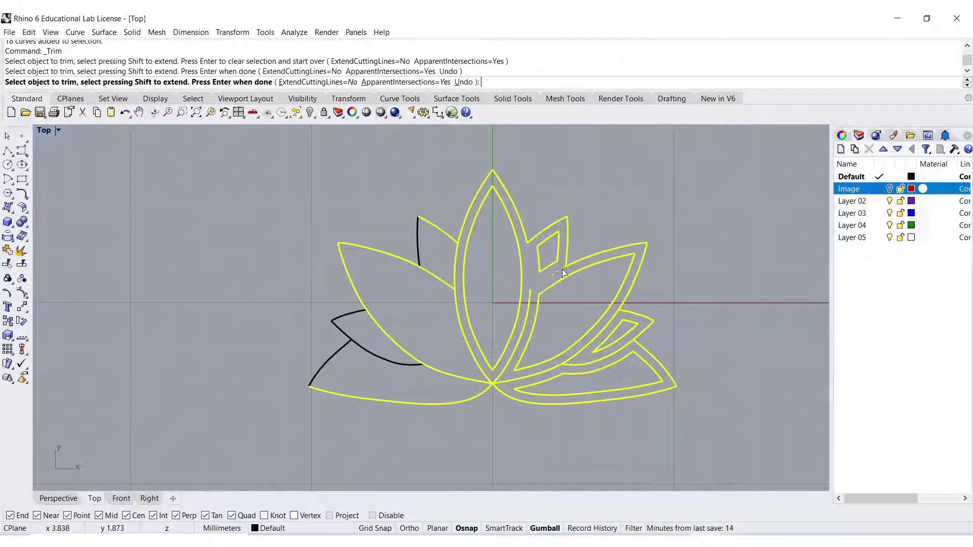
click(615, 321)
click(629, 349)
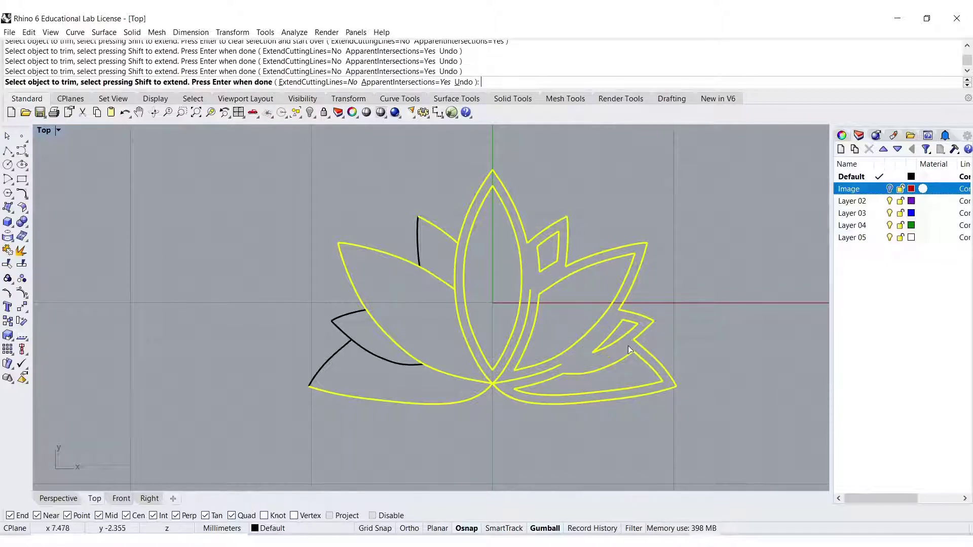
click(527, 377)
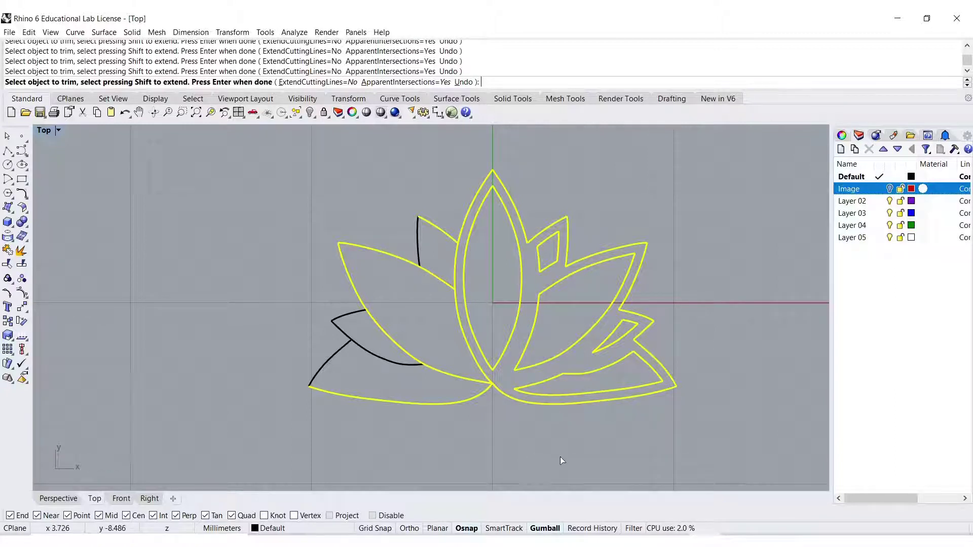
key(Return)
key(Escape)
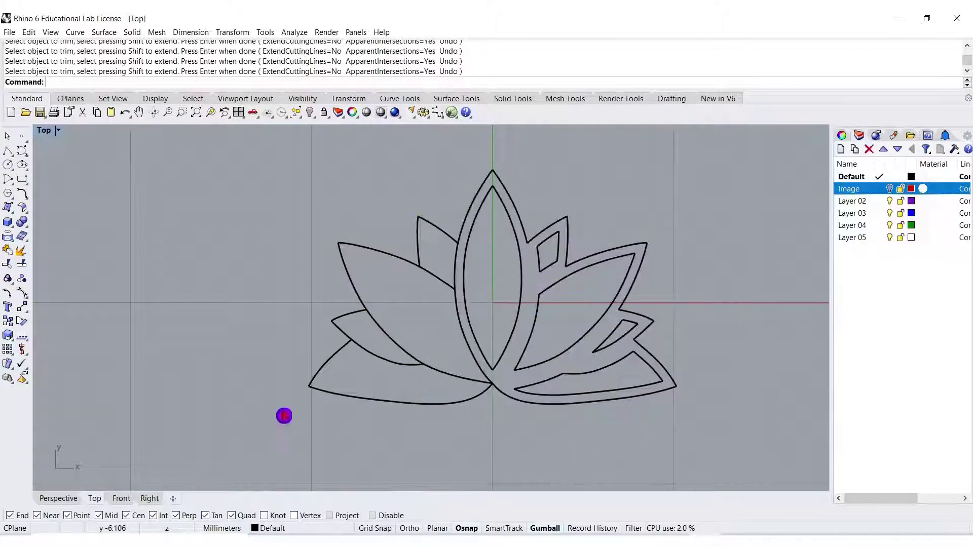
Draw a vertical line centred on the origin (0), extending about 9 mm to each side beyond the lotus's tip and base.
click(16, 159)
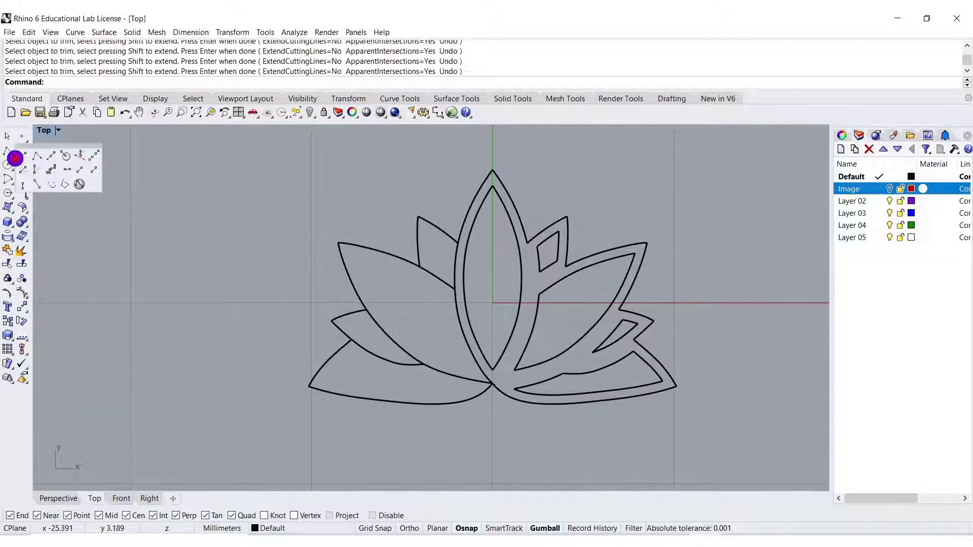
click(56, 157)
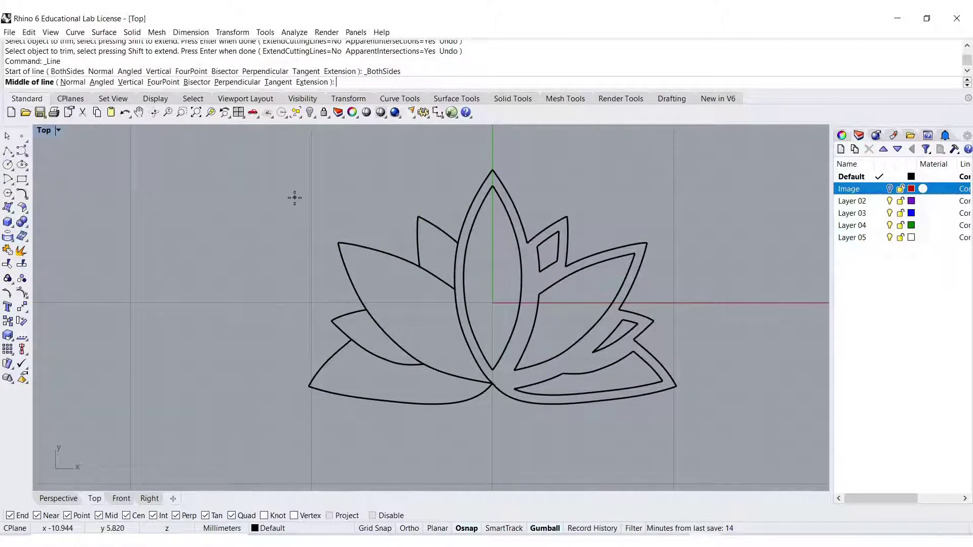
text(0)
key(Return)
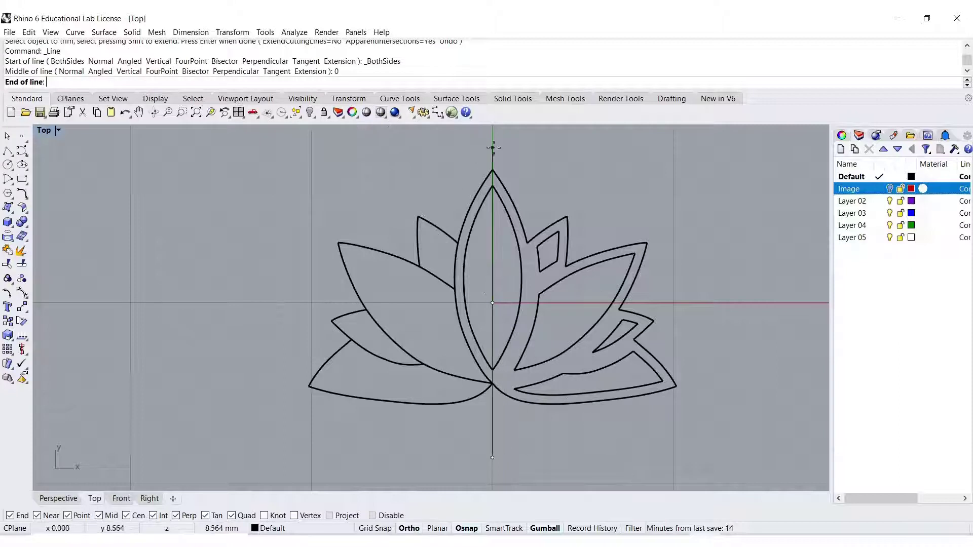
click(502, 148)
key(Return)
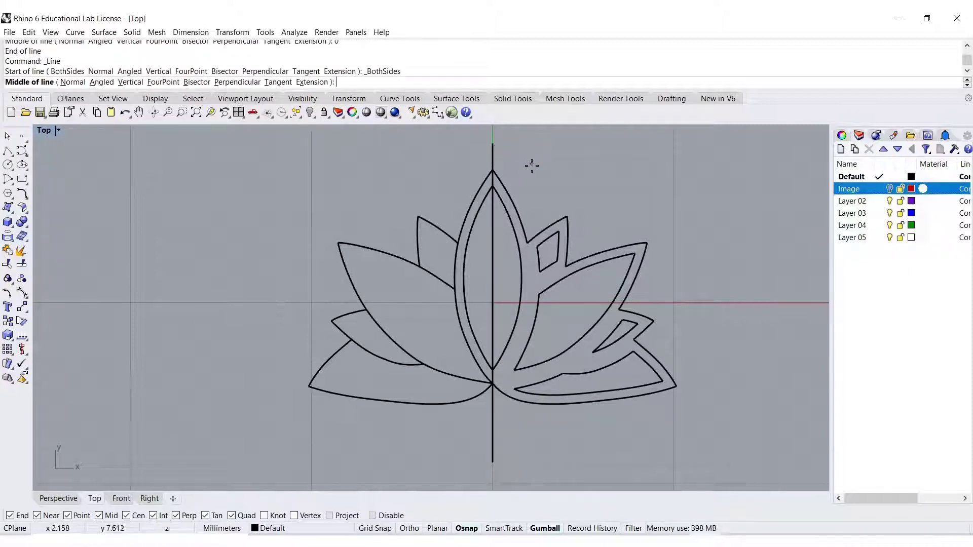
Trim away the lotus's left half along the vertical centre line, and delete that line.
click(10, 263)
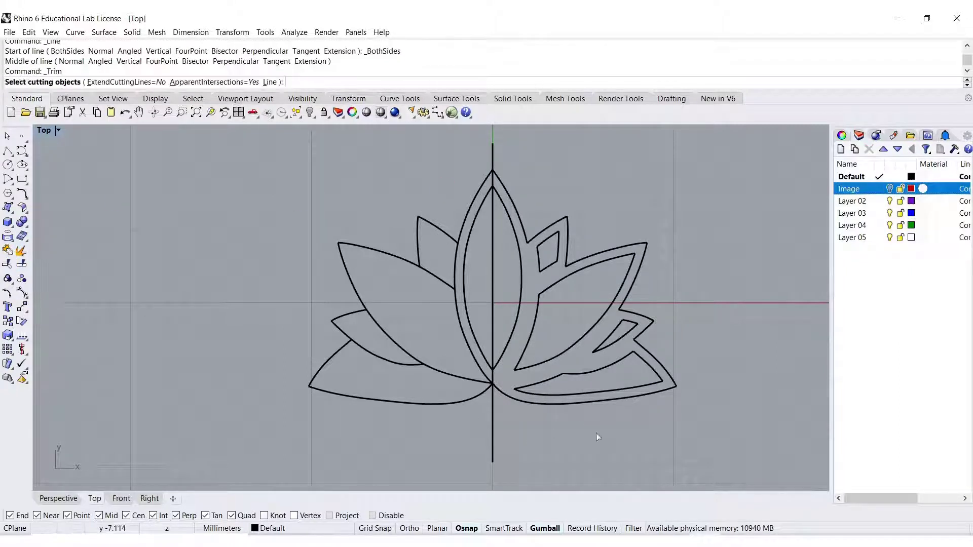
drag(286, 177, 287, 178)
key(Return)
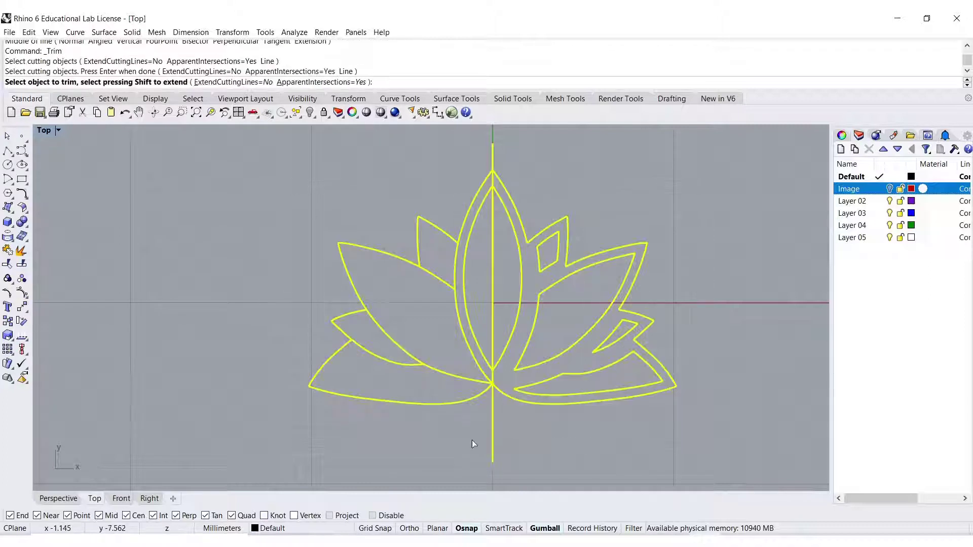
drag(479, 440, 263, 204)
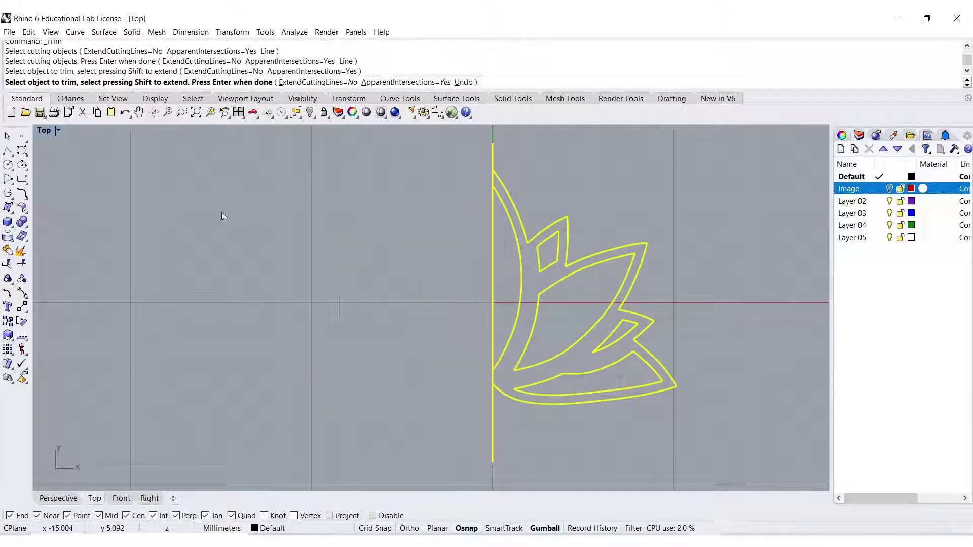
right_click(307, 235)
click(494, 155)
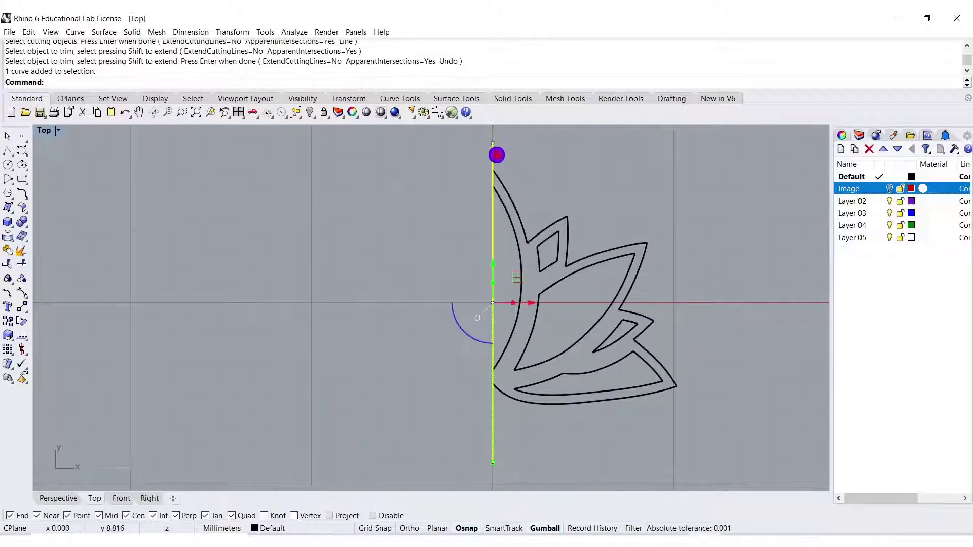
key(Delete)
Mirror a copy of the right-half lotus curves across the vertical axis through the origin (0).
drag(726, 462, 421, 146)
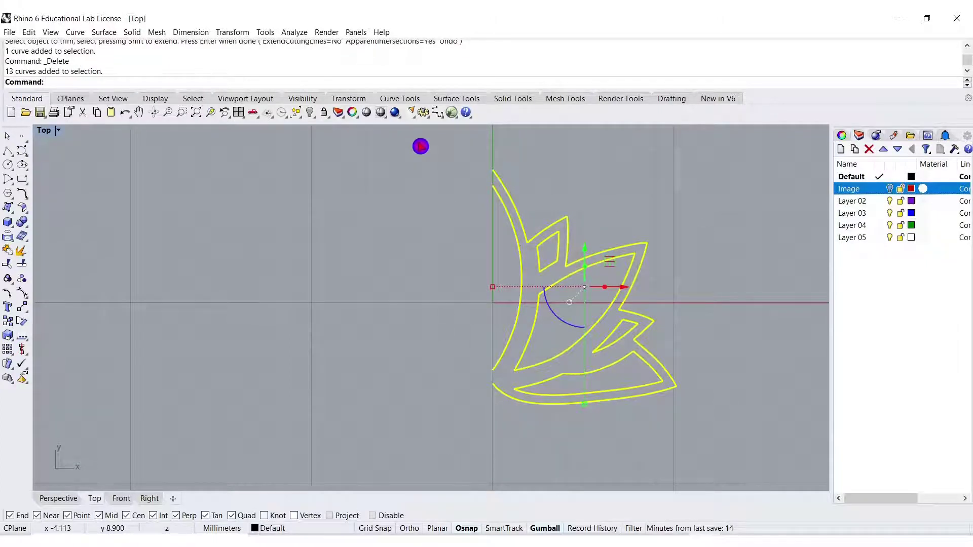
text(Mirror)
key(Return)
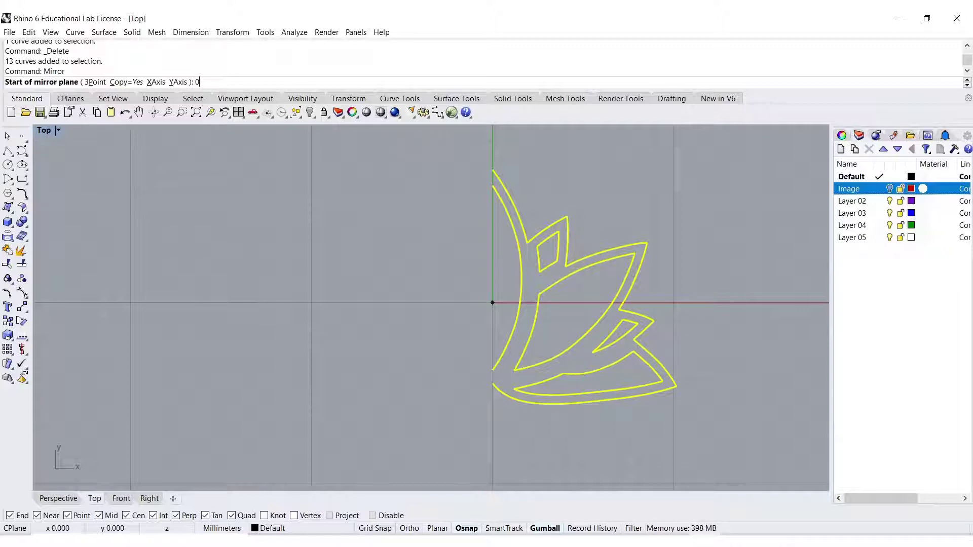
text(0)
key(Return)
key(shift)
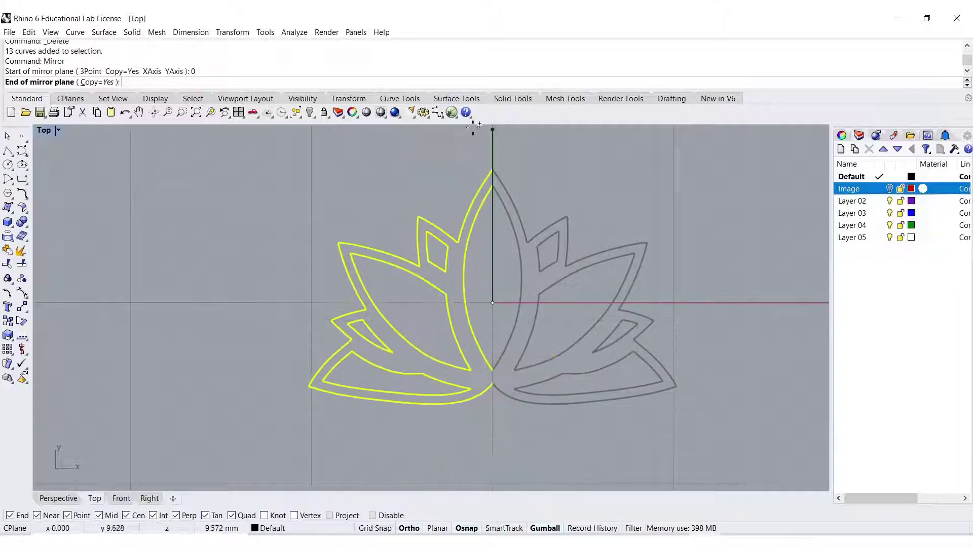
click(493, 158)
key(Escape)
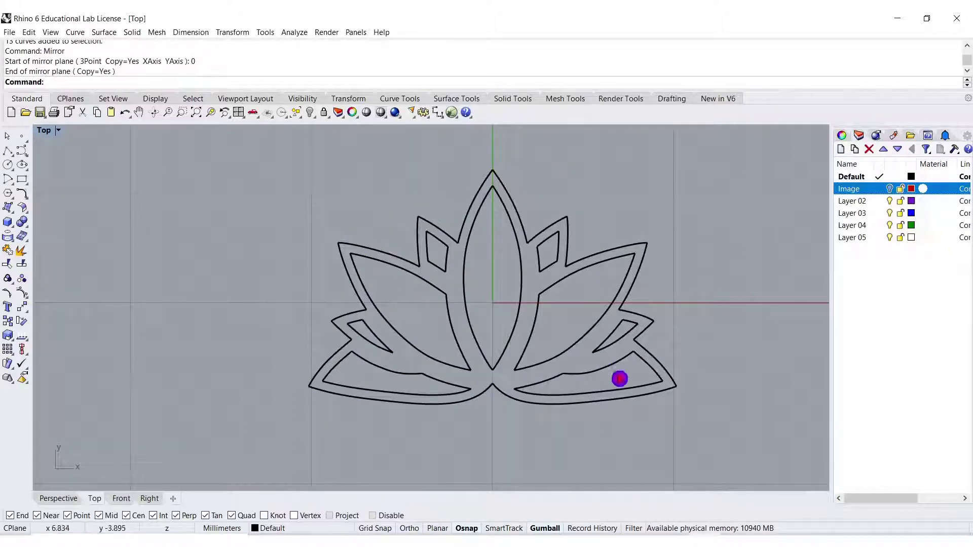
Join all the lotus curves so both halves of the outer contour and central petal form closed curves.
drag(682, 431, 280, 168)
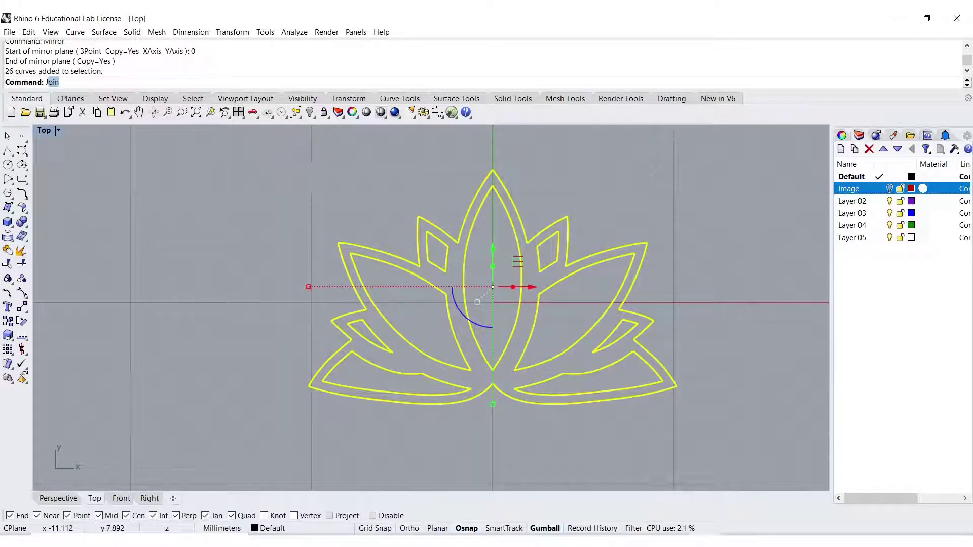
key(Return)
key(Escape)
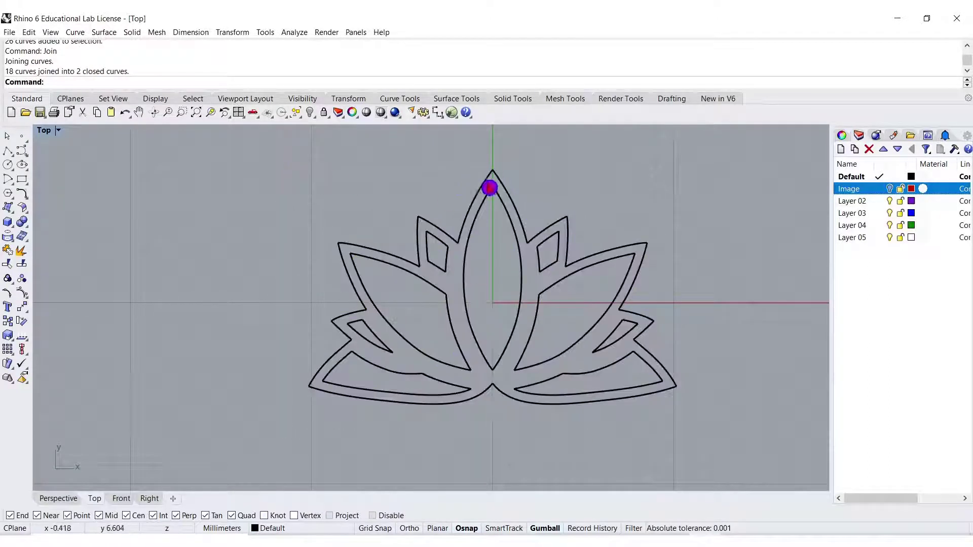
Check that the lotus's outer contour and the lower-left petal each select as a single joined curve.
click(489, 189)
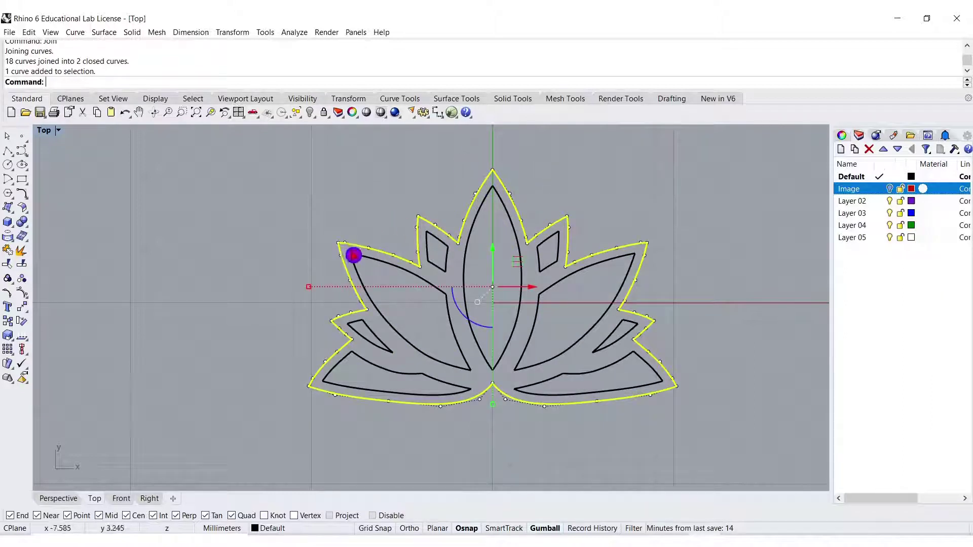
click(349, 367)
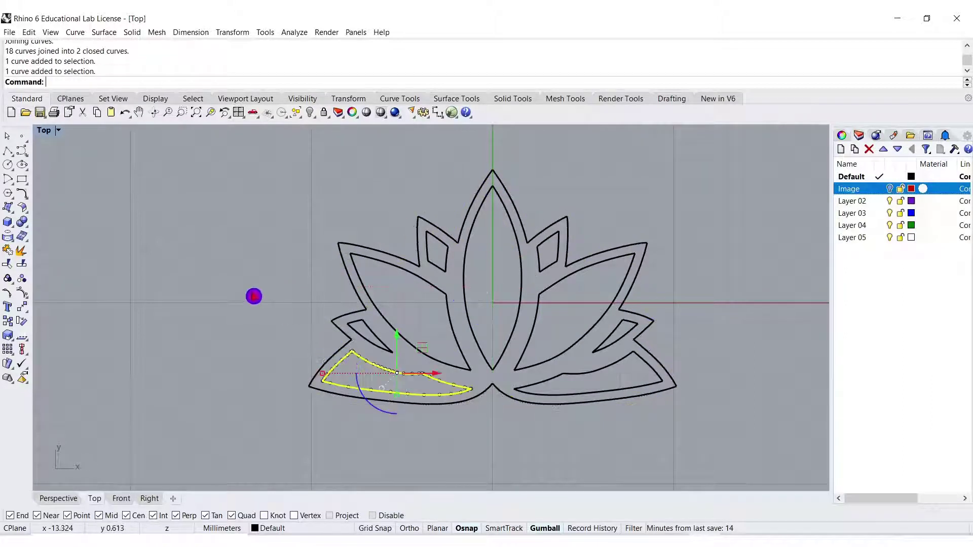
click(256, 296)
right_drag(352, 295, 338, 297)
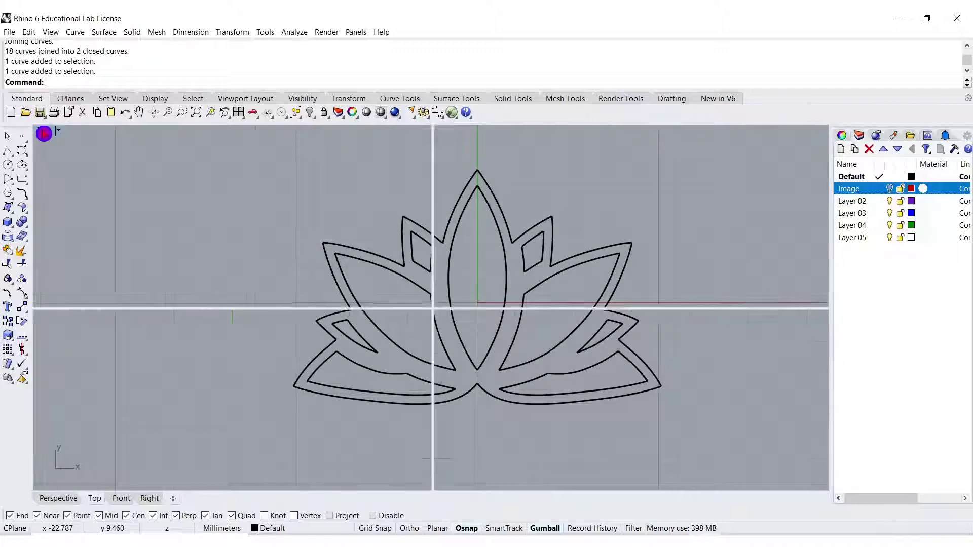
Extrude all the lotus curves straight downward 2.5 mm with BothSides=No and Solid=Yes.
double_click(39, 134)
click(240, 115)
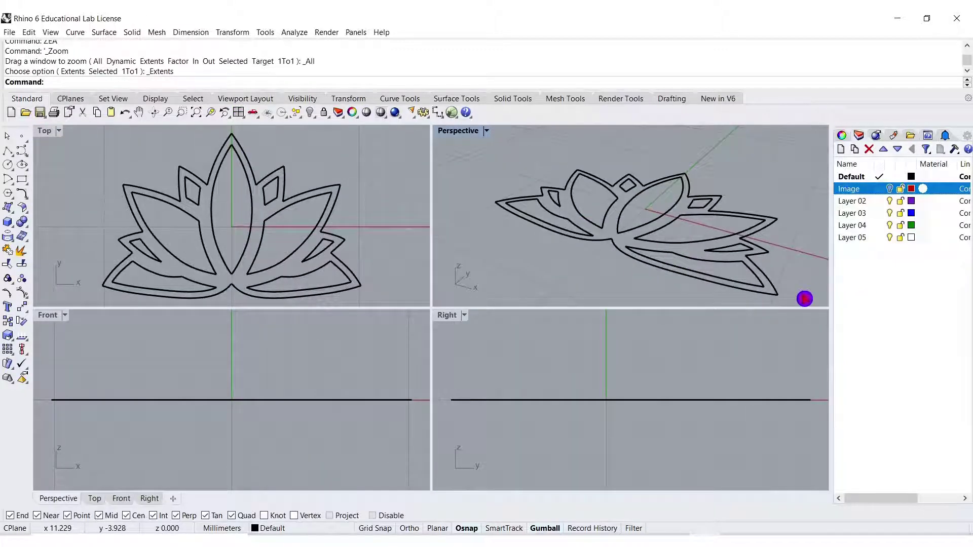
drag(805, 299, 484, 151)
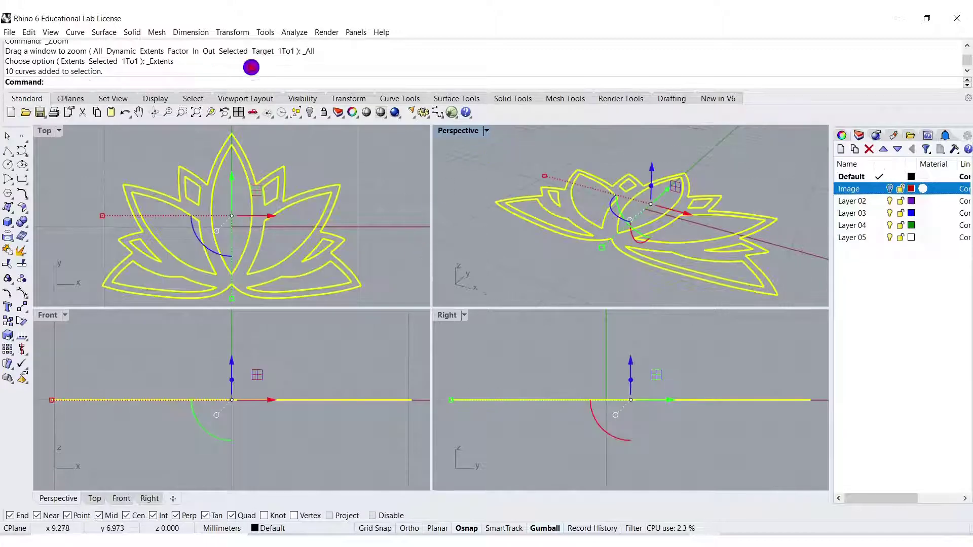
click(104, 32)
mouse_move(188, 191)
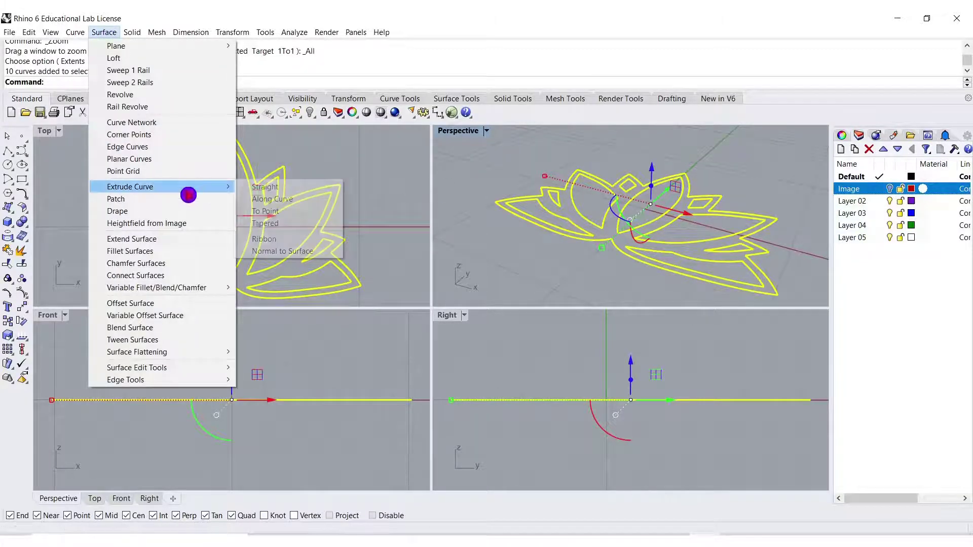
click(261, 192)
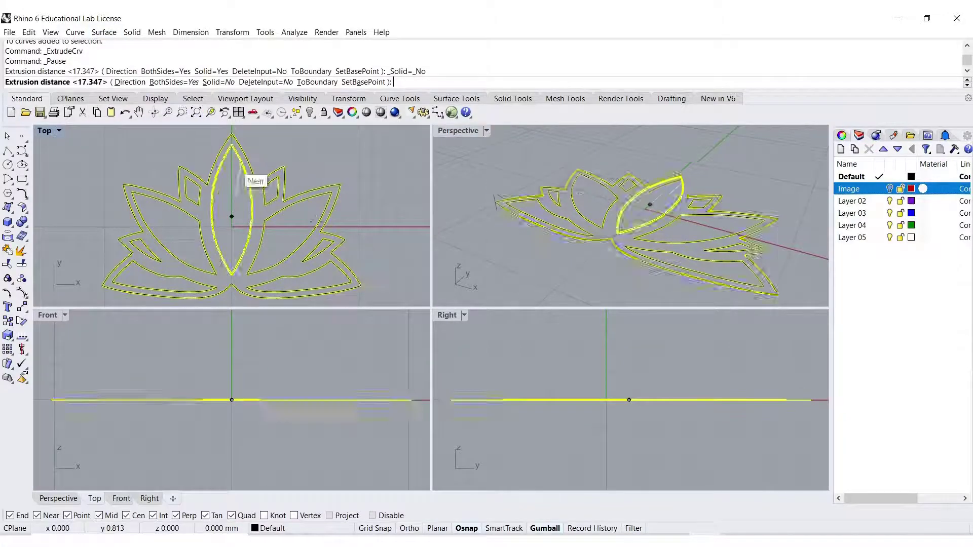
click(100, 84)
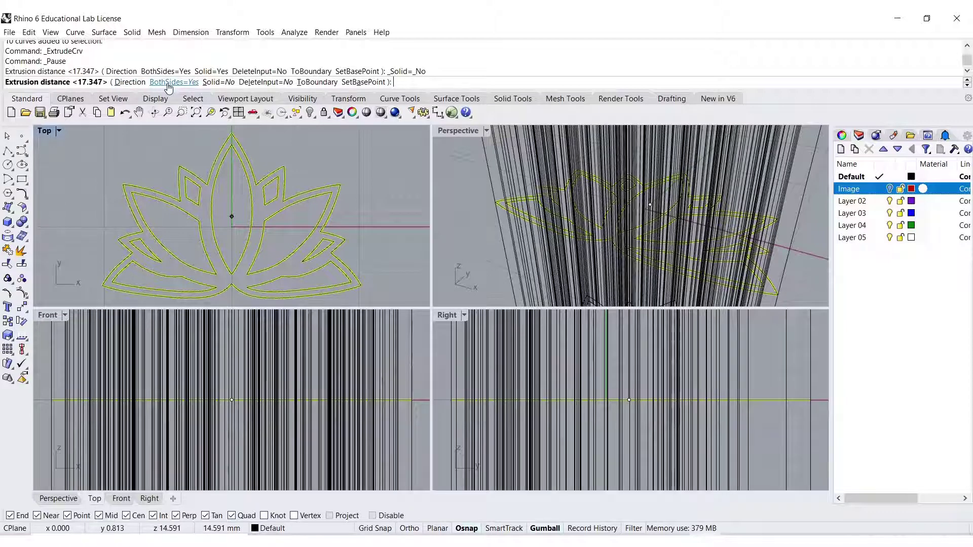
click(211, 77)
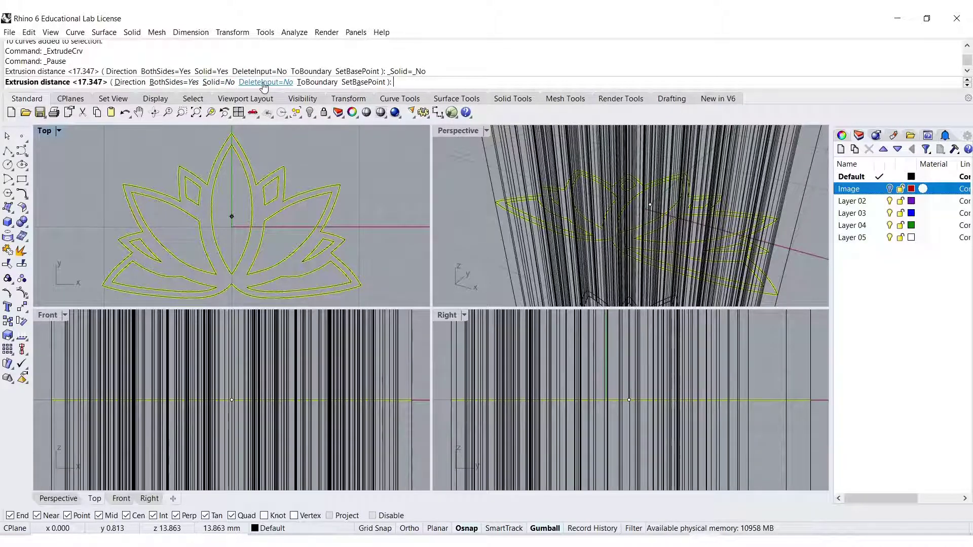
click(303, 60)
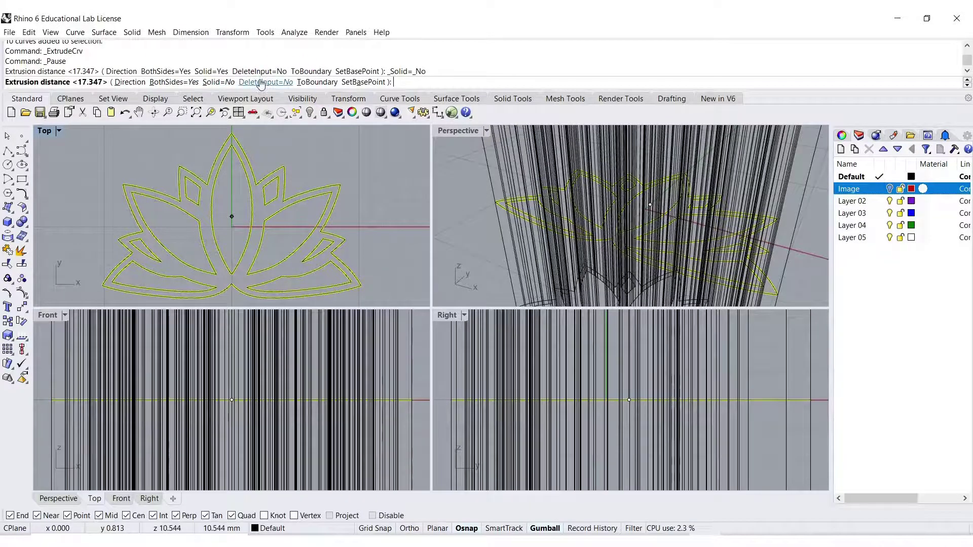
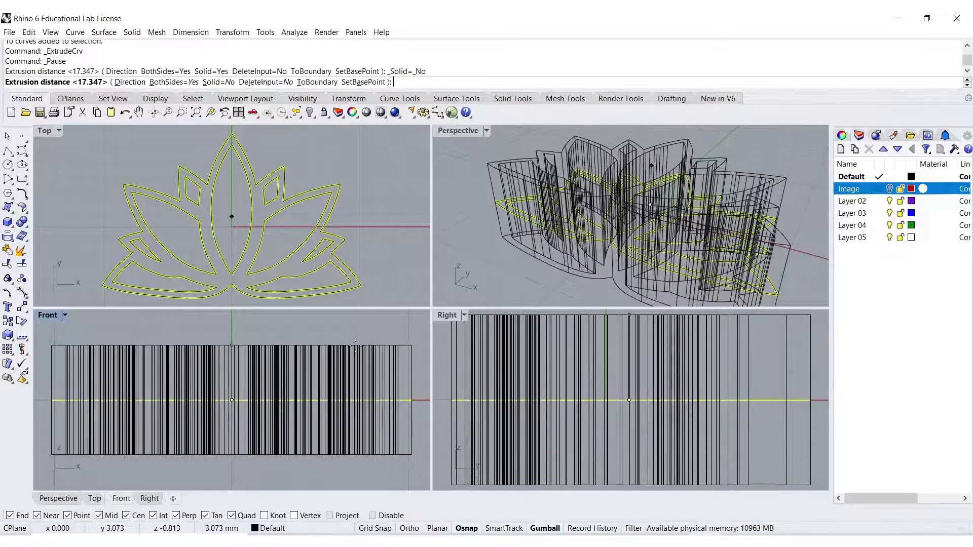
text(2.5)
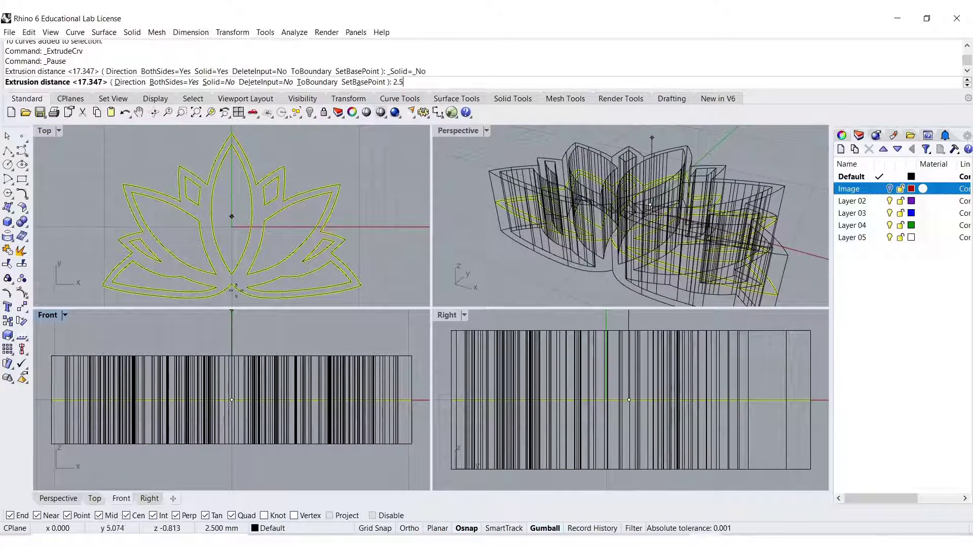
click(158, 73)
click(165, 83)
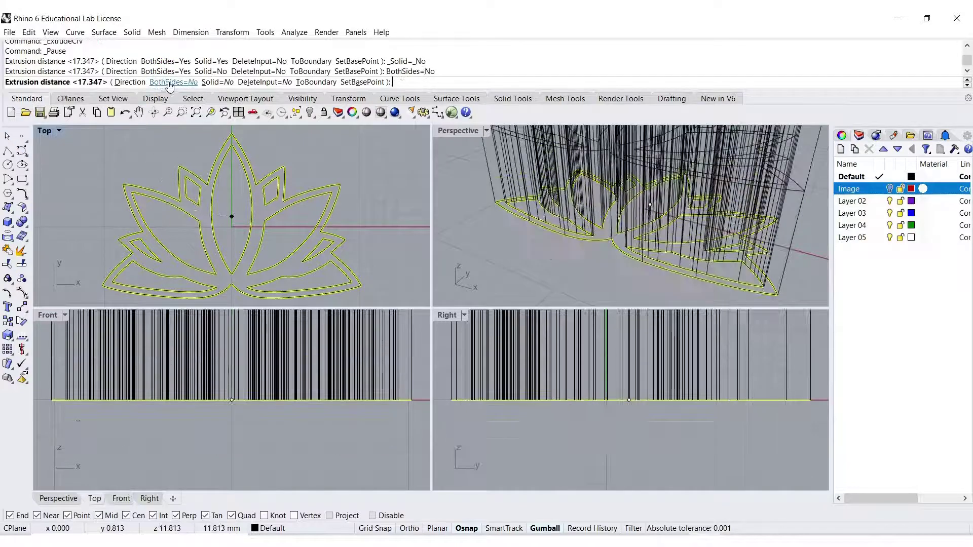
click(212, 83)
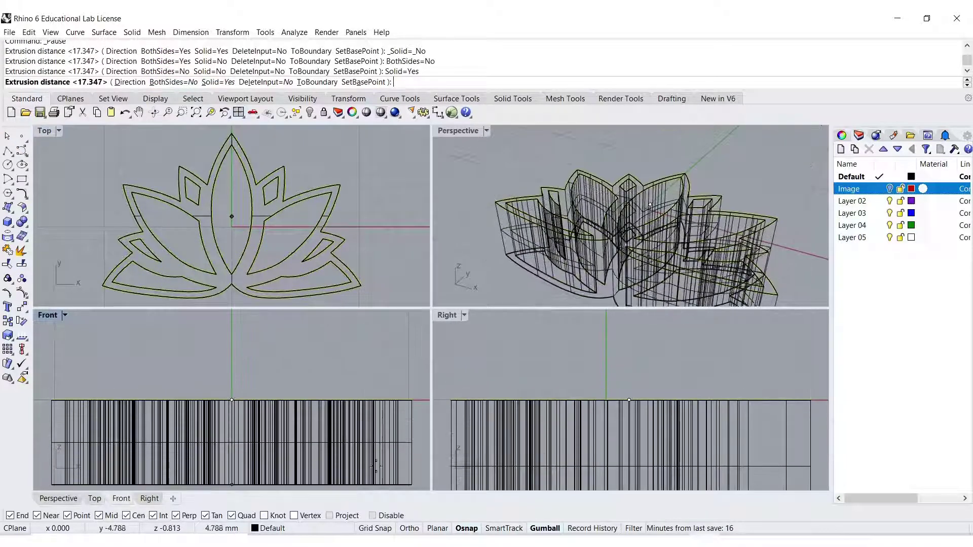
text(2.5)
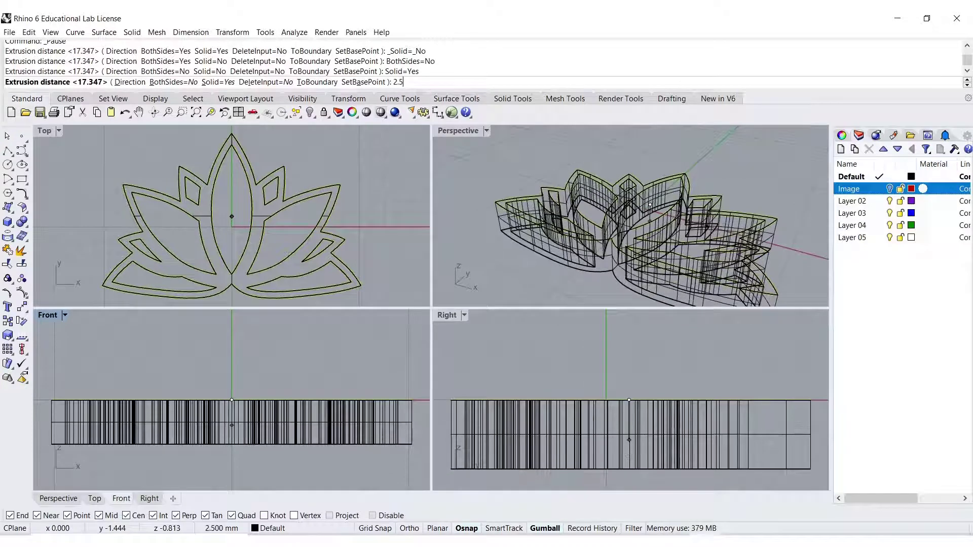
click(372, 431)
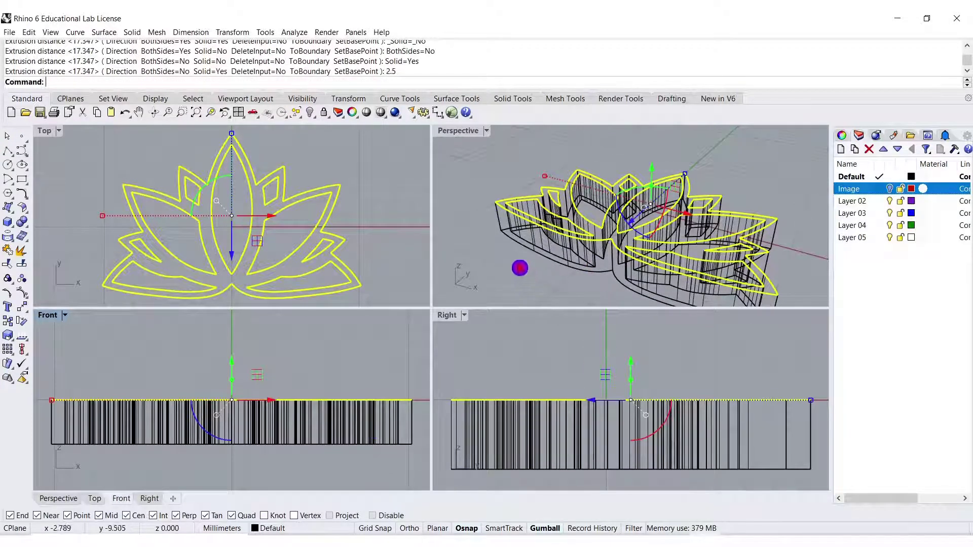
Set the Perspective viewport's display mode to Shaded and inspect the extruded lotus from several angles.
click(450, 132)
click(464, 172)
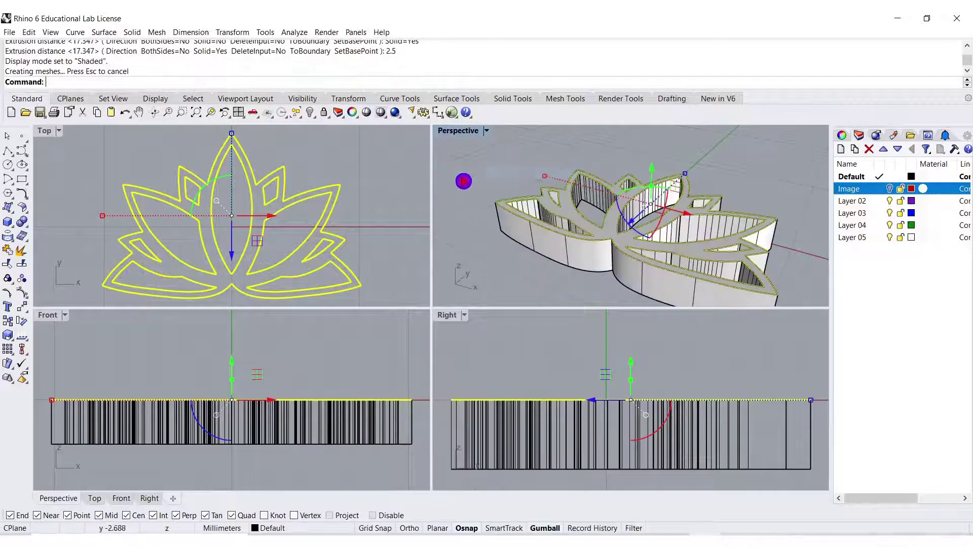
mouse_move(462, 180)
right_down()
mouse_move(491, 212)
mouse_move(500, 258)
mouse_move(507, 220)
mouse_move(485, 201)
right_up()
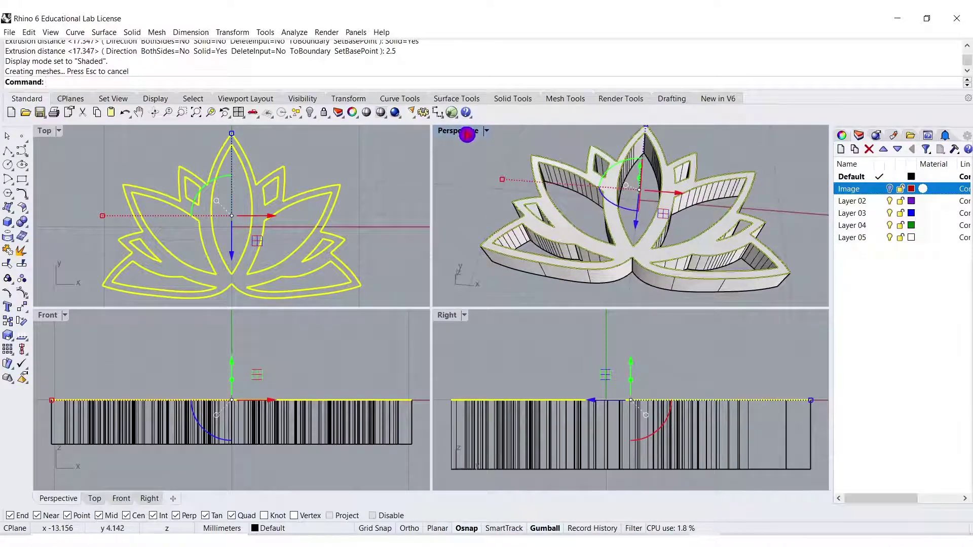
click(467, 132)
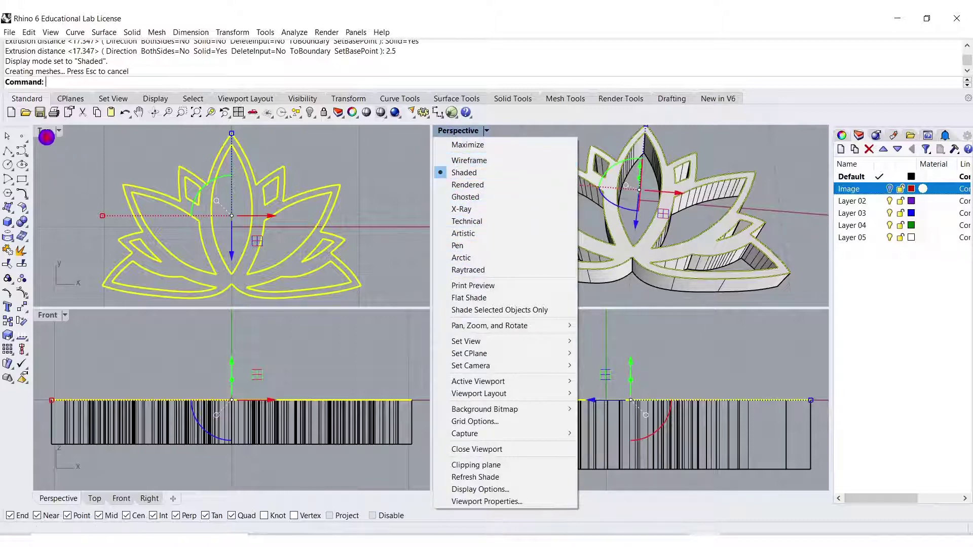
click(44, 133)
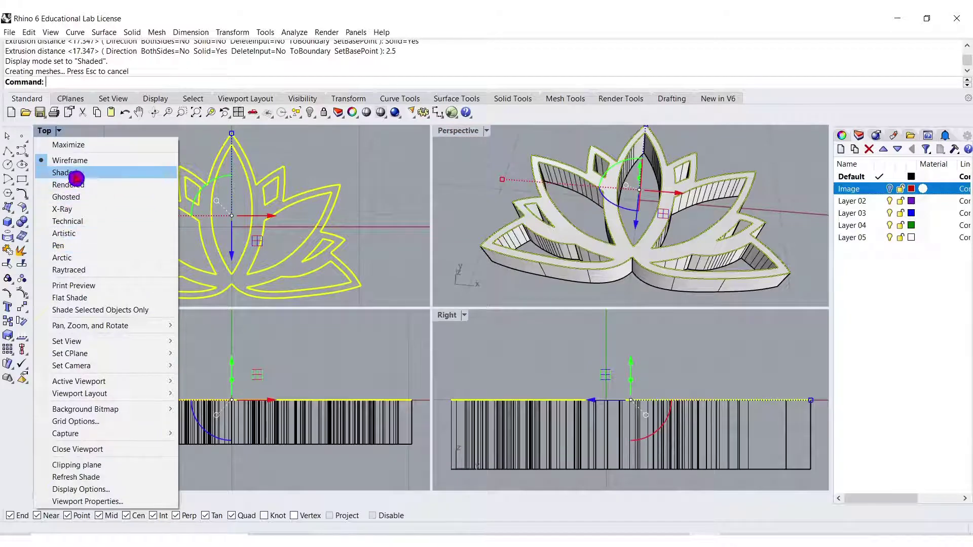
click(478, 173)
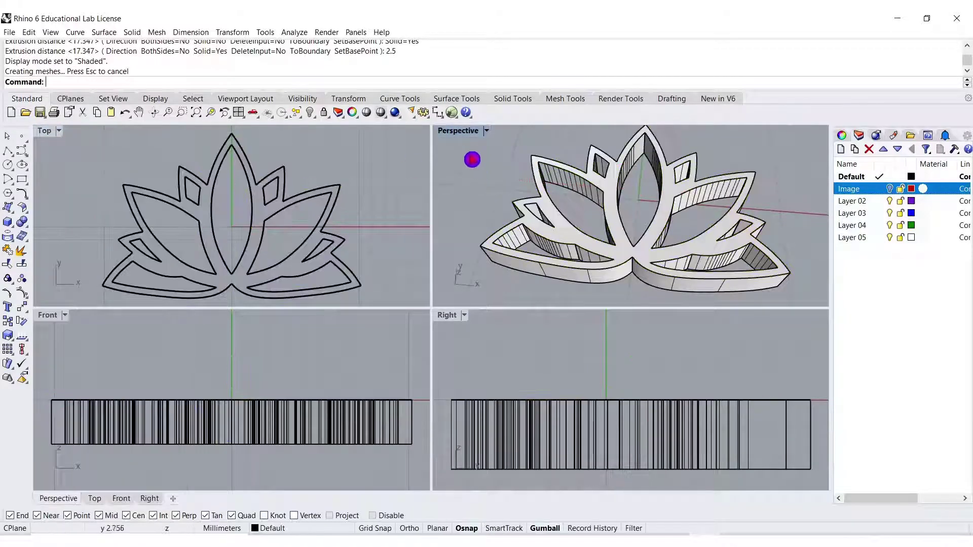
right_drag(634, 211, 525, 151)
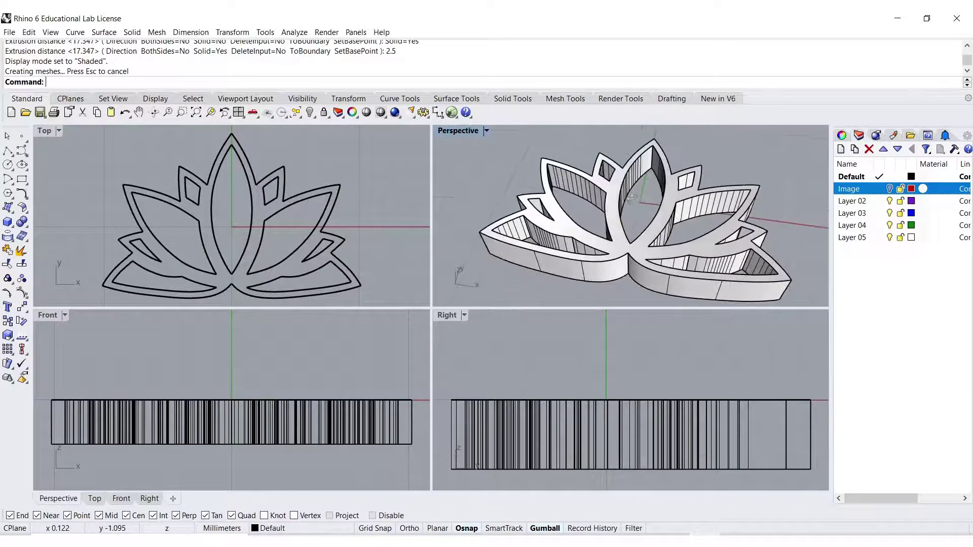
double_click(455, 131)
mouse_move(516, 287)
right_down()
mouse_move(534, 373)
mouse_move(524, 284)
right_up()
Undo the solid lotus extrusion and return to the four-viewport layout.
key(ctrl+z)
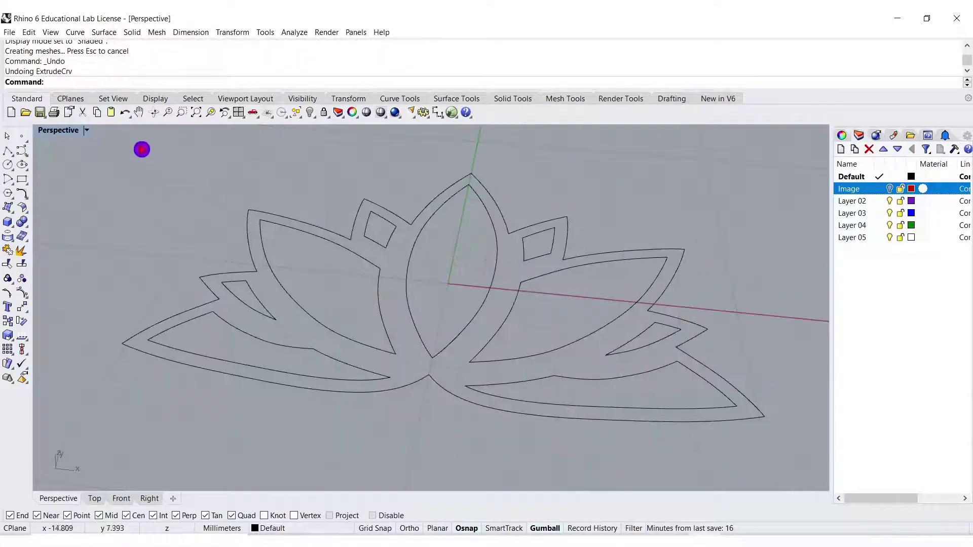
click(63, 132)
click(255, 163)
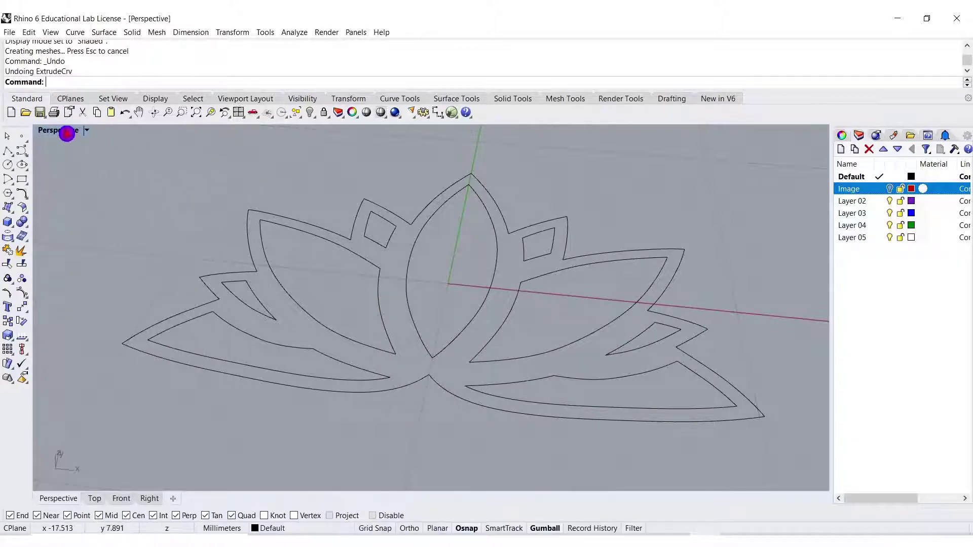
click(67, 132)
click(61, 142)
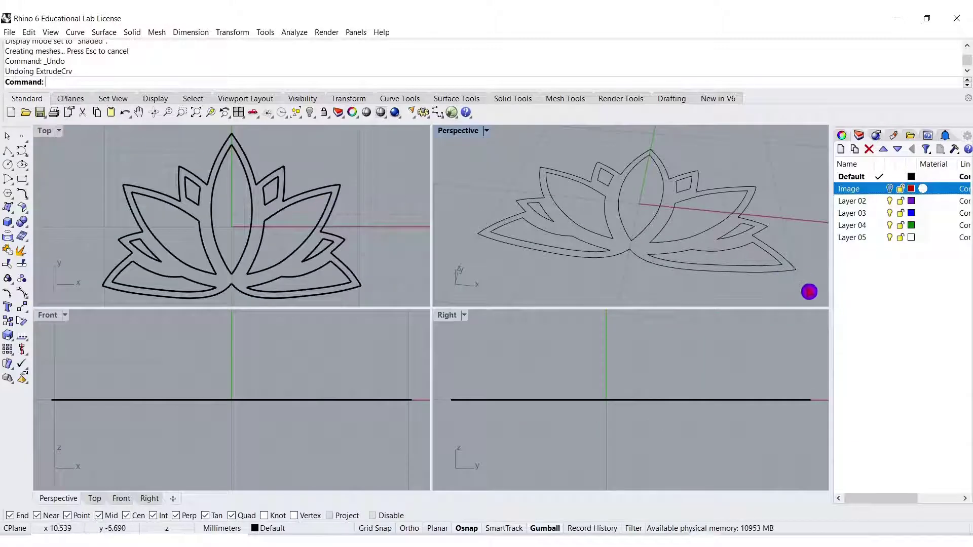
Extrude all the lotus curves straight upward 2.5 mm as open surfaces, with BothSides=No and Solid=No.
drag(808, 289, 481, 159)
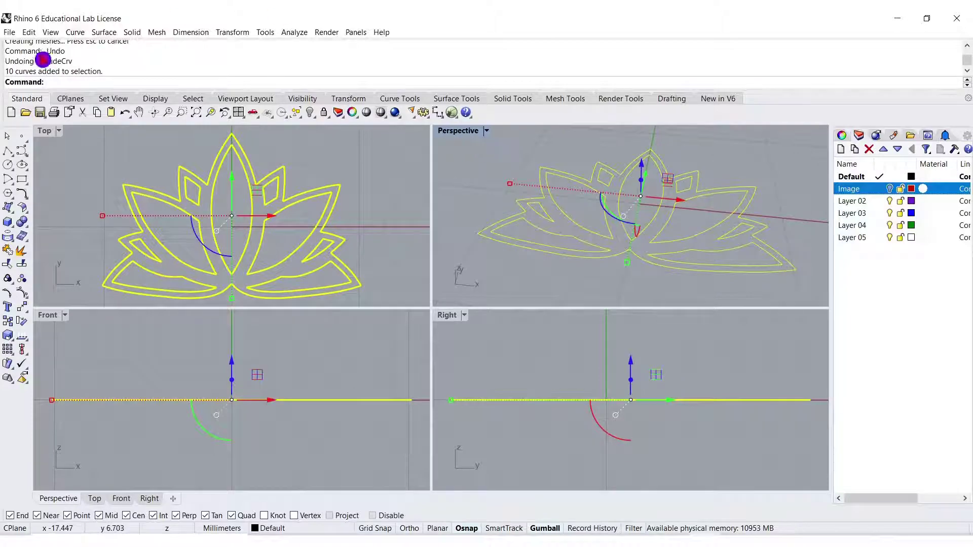
click(104, 33)
mouse_move(152, 187)
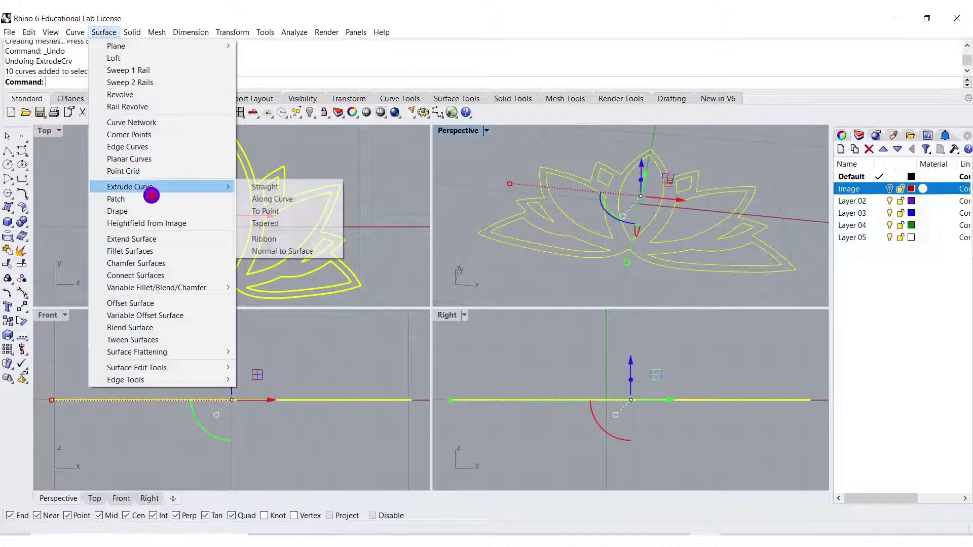
click(278, 187)
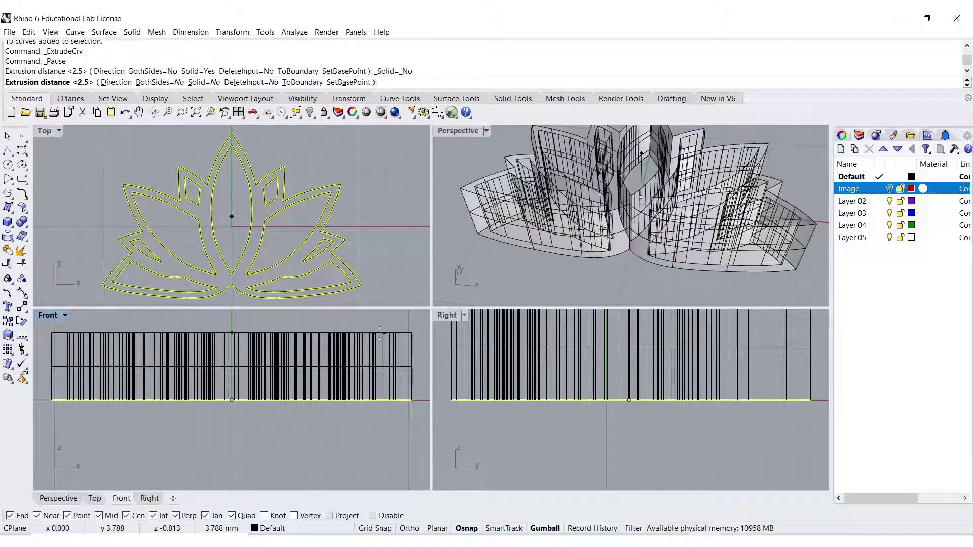
click(380, 335)
click(459, 138)
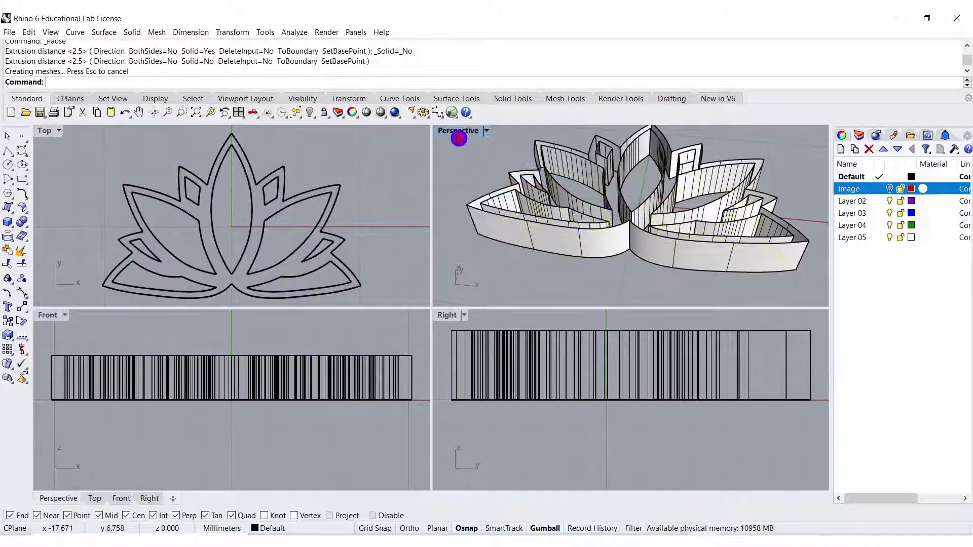
Cap the extruded small four-sided cut-out just left of the central petal in the maximized Perspective view.
double_click(459, 133)
right_drag(458, 135, 413, 267)
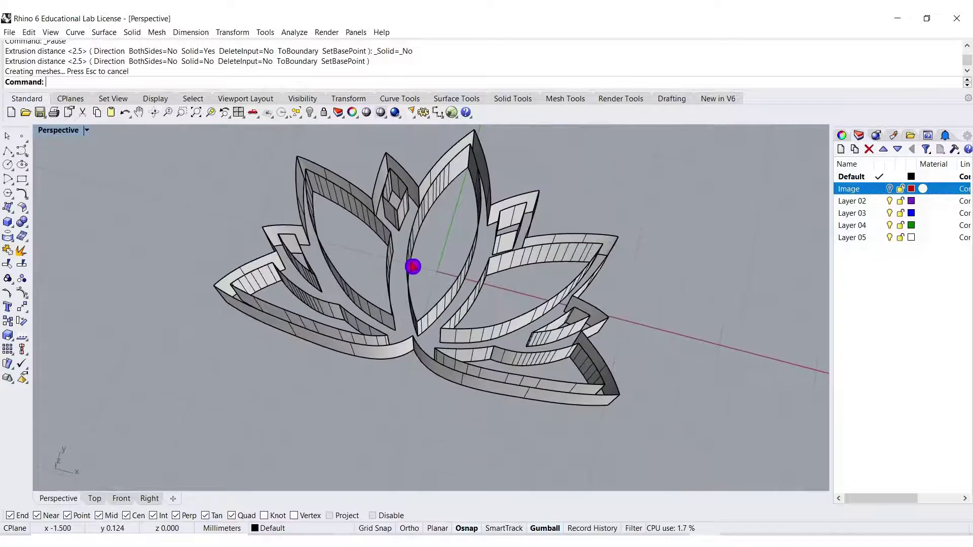
mouse_move(424, 303)
right_down()
mouse_move(428, 248)
mouse_move(473, 311)
mouse_move(444, 274)
mouse_move(462, 331)
mouse_move(421, 309)
right_up()
click(404, 207)
text(C)
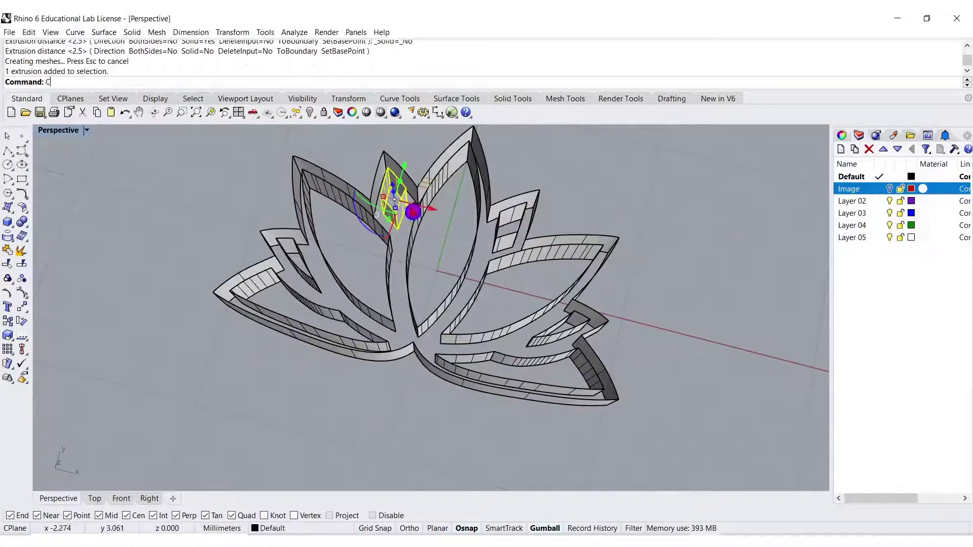
text(ap)
key(Return)
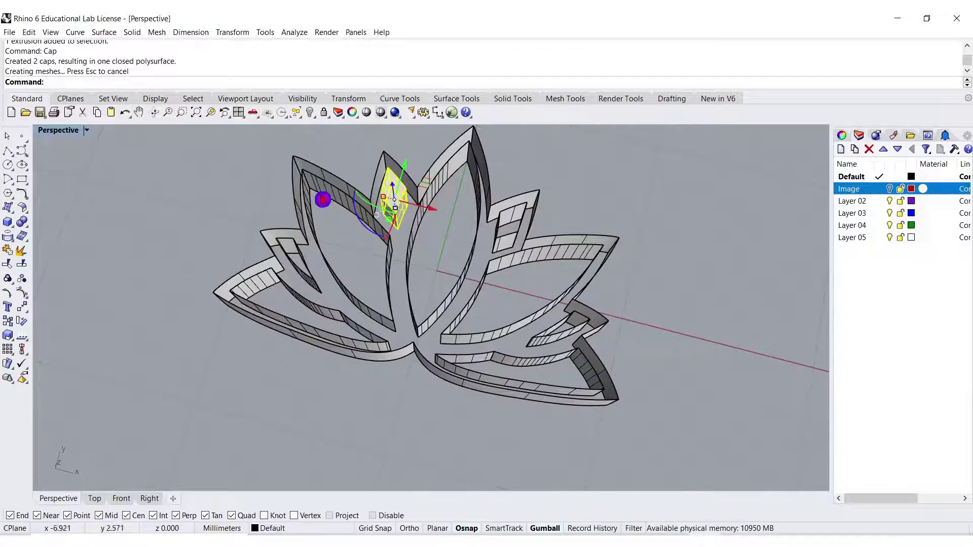
key(Escape)
right_drag(282, 267, 259, 197)
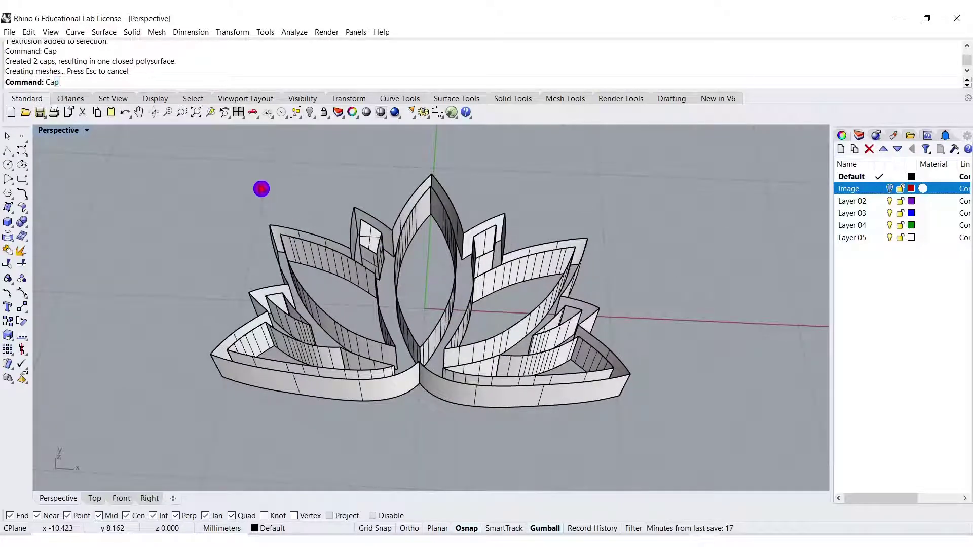
Open the online help page for the Cap command and read what it fills and which inputs it accepts.
click(81, 97)
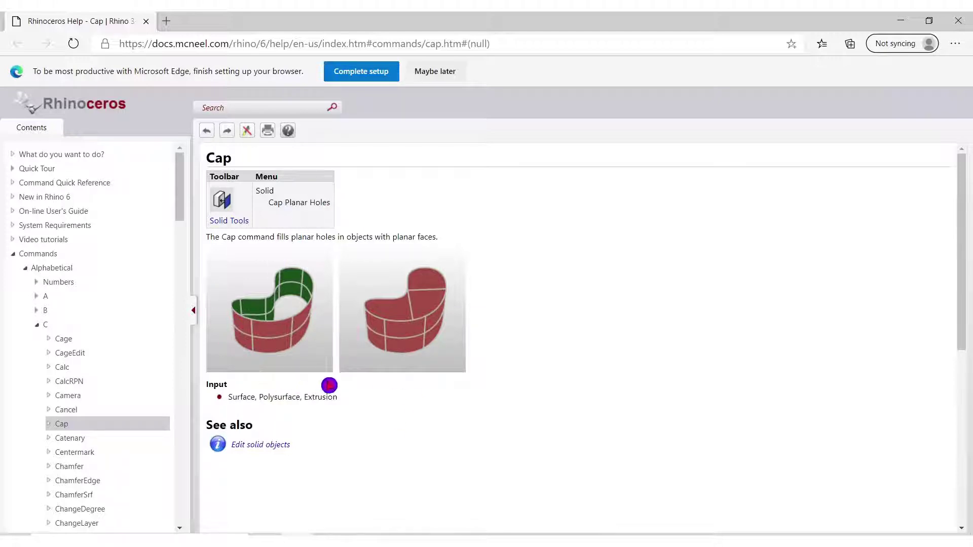
scroll(348, 427, down, 2)
scroll(348, 428, up, 2)
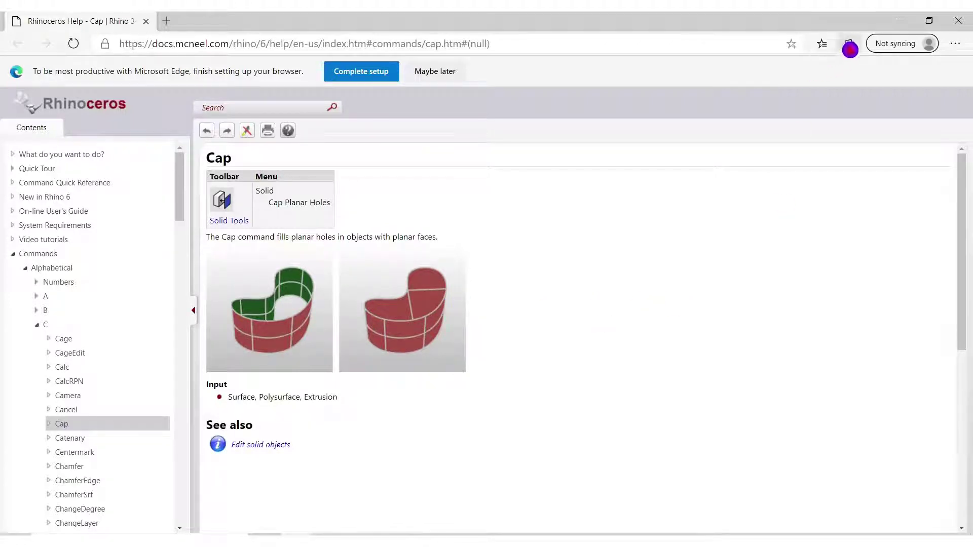
Switch back from the help page to Rhino and undo the Cap and the open extrusion of the lotus curves.
click(901, 20)
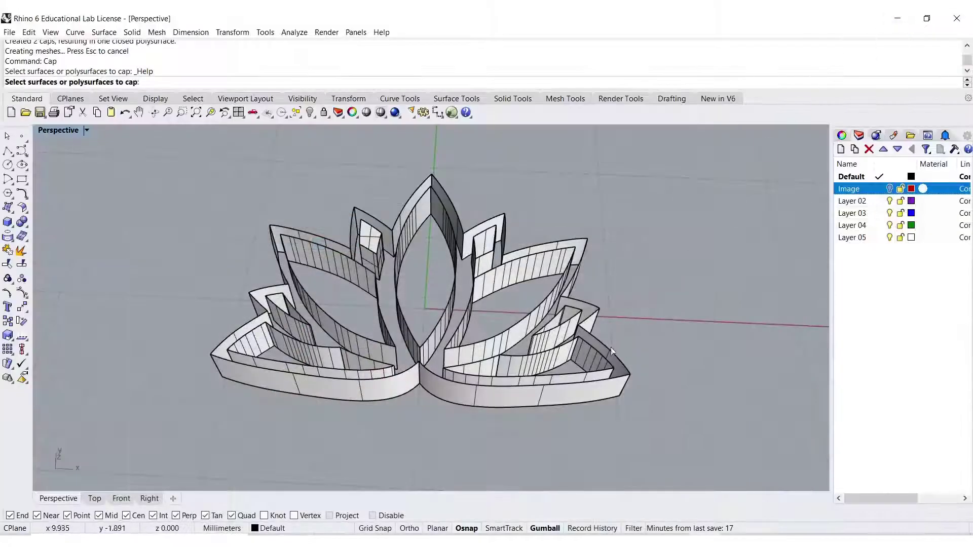
right_drag(612, 350, 612, 302)
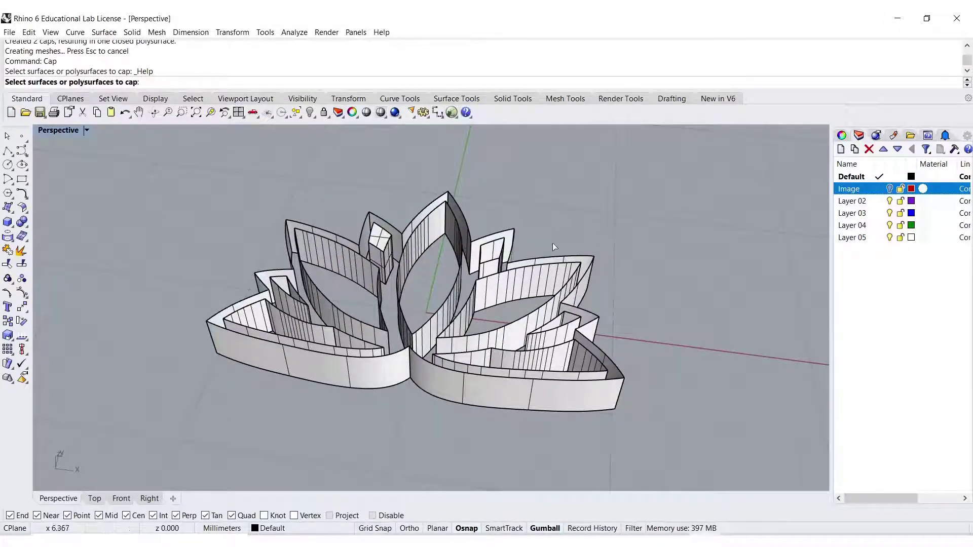
mouse_move(555, 247)
right_down()
mouse_move(586, 292)
mouse_move(570, 241)
right_up()
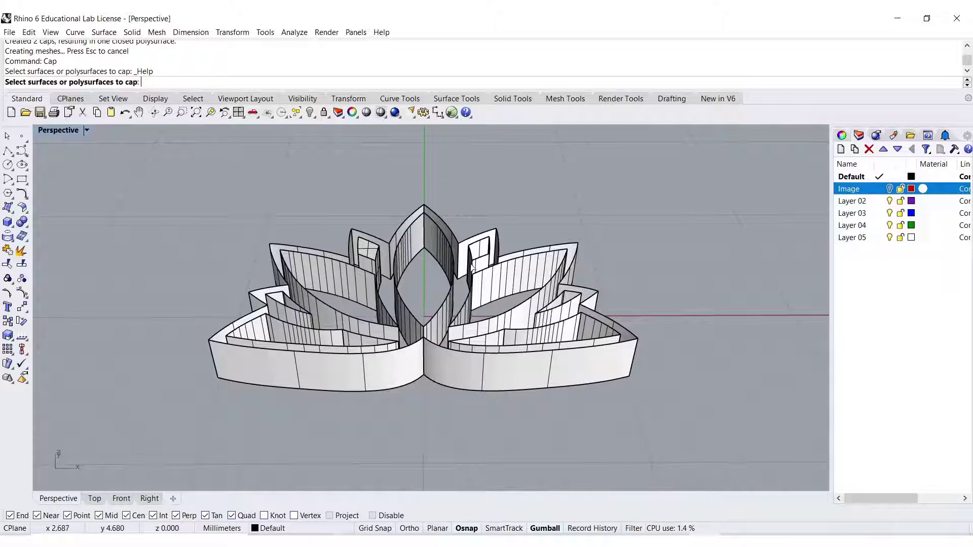
right_drag(468, 260, 440, 313)
key(ctrl+z)
key(ctrl+z)
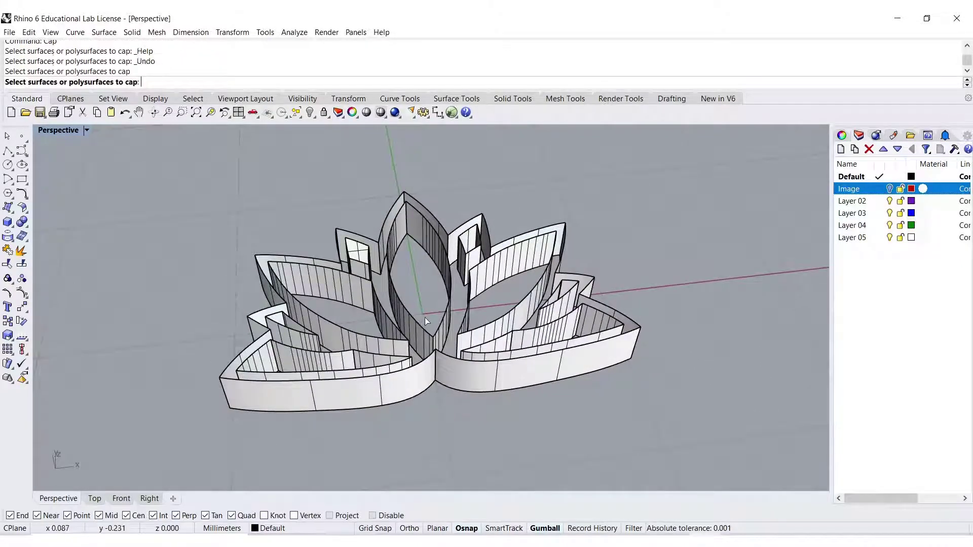
right_click(299, 203)
key(ctrl+z)
key(ctrl+z)
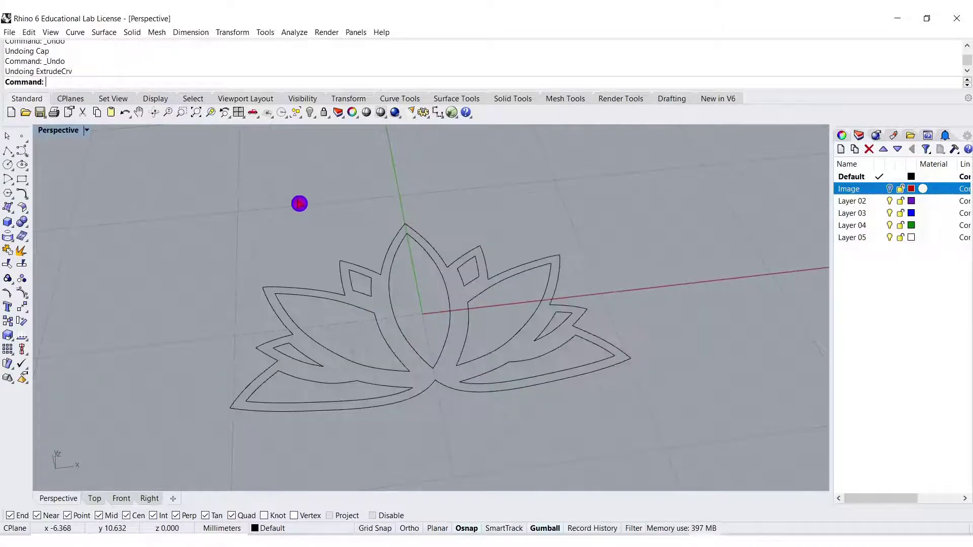
Extrude all the lotus curves straight upward 3 mm as one solid, with BothSides=No, Solid=Yes and DeleteInput=No.
right_drag(352, 234, 343, 238)
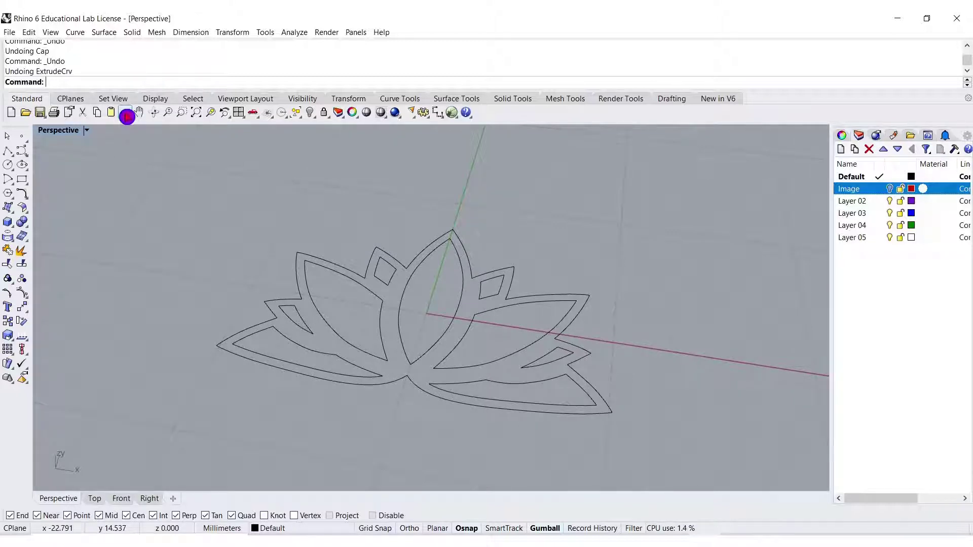
drag(667, 450, 201, 224)
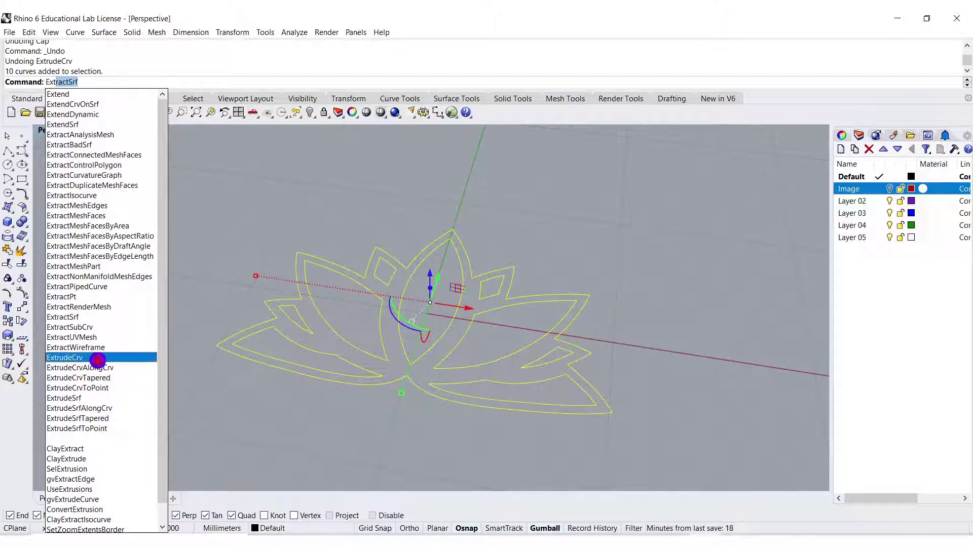
click(124, 357)
double_click(73, 131)
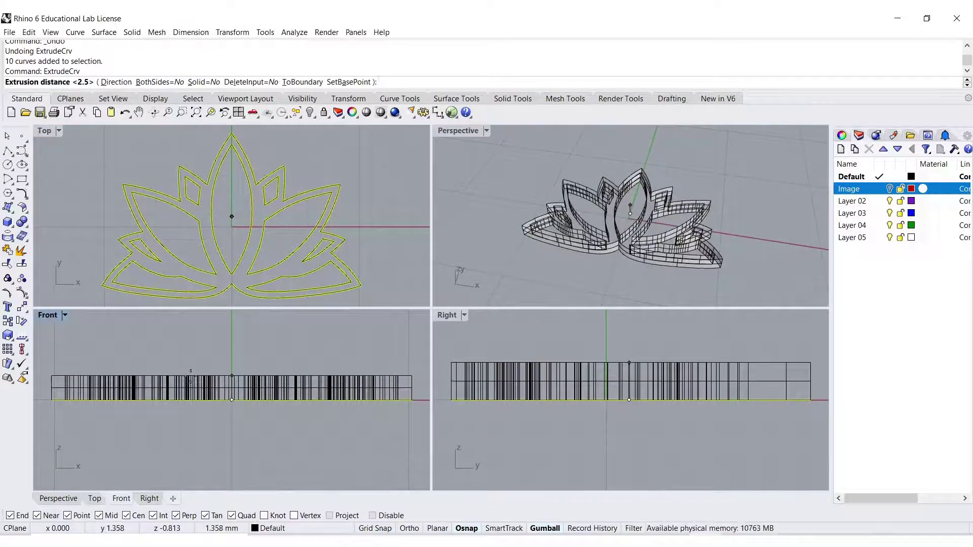
click(208, 82)
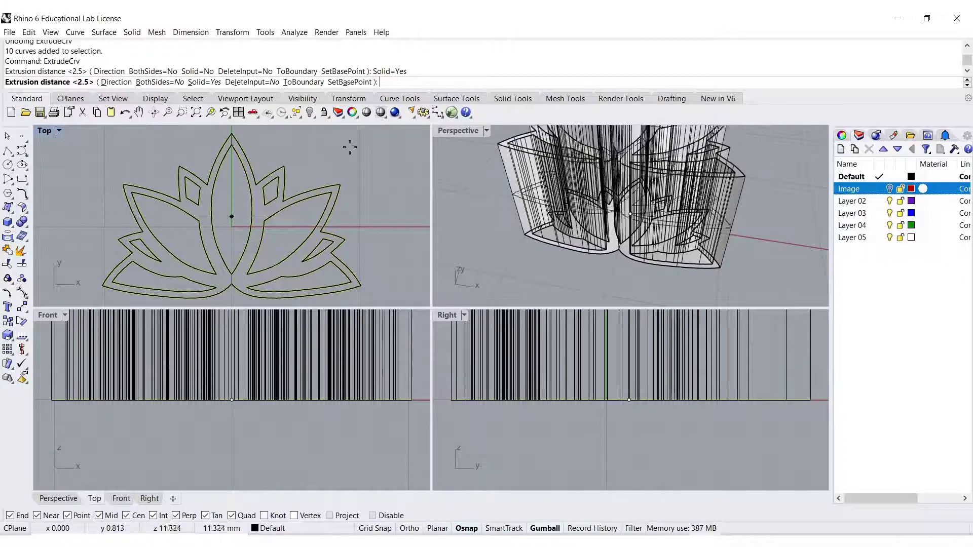
text(3)
key(Return)
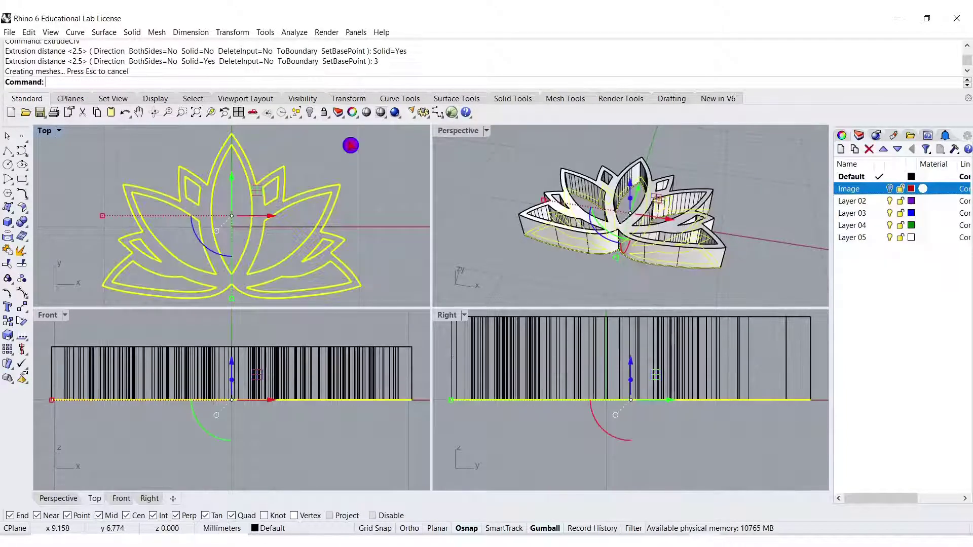
right_drag(348, 400, 345, 406)
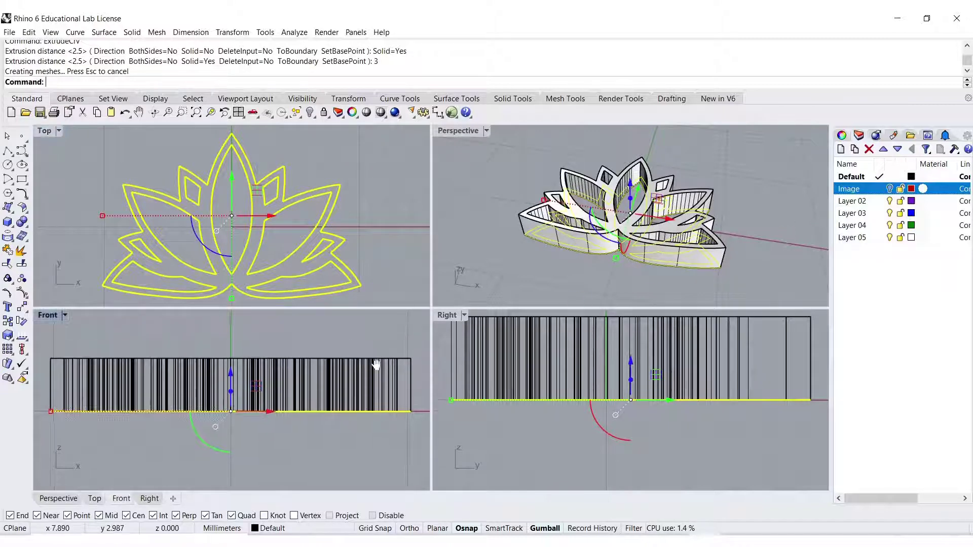
right_drag(648, 271, 223, 308)
click(754, 205)
right_drag(370, 378, 369, 387)
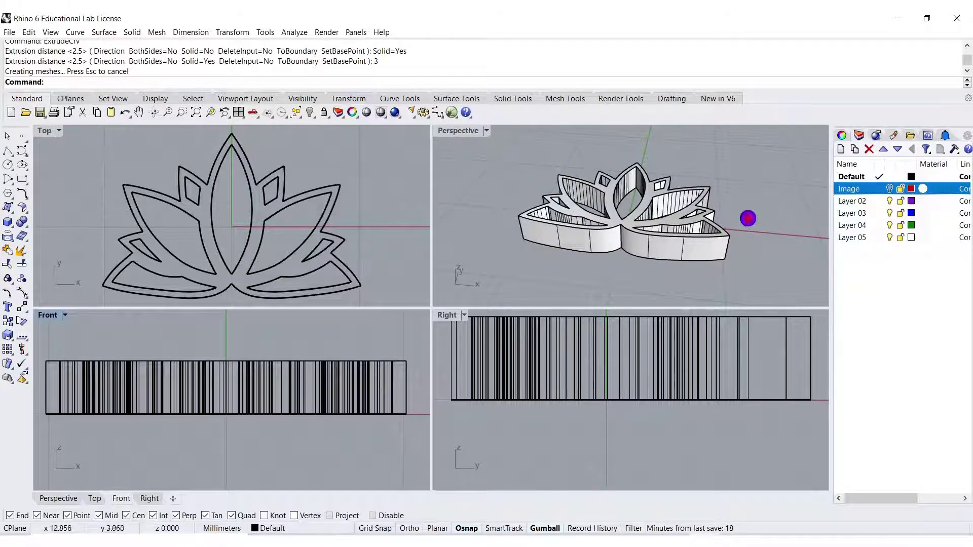
Check the lotus extrusion's object type, and move the extrusion to Layer 02 with that layer hidden.
click(691, 197)
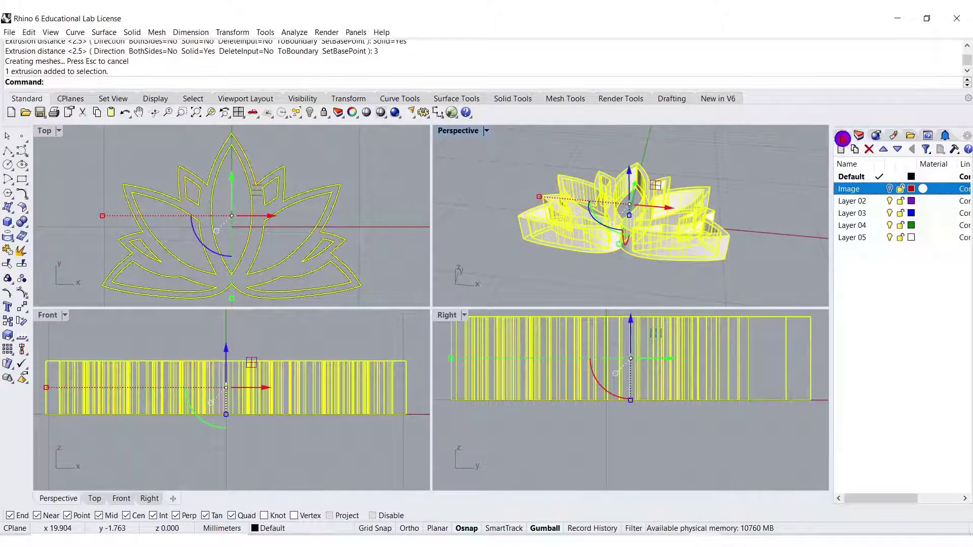
click(842, 136)
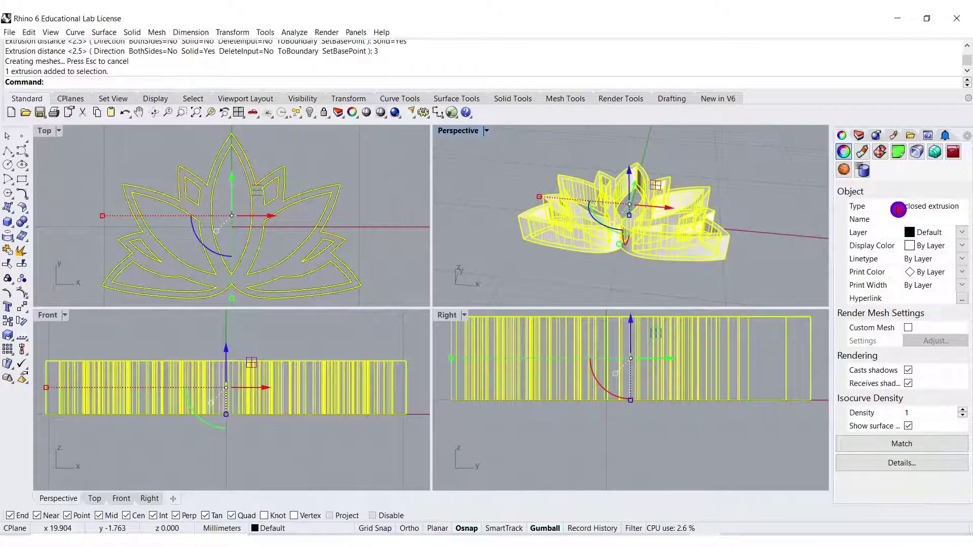
click(859, 135)
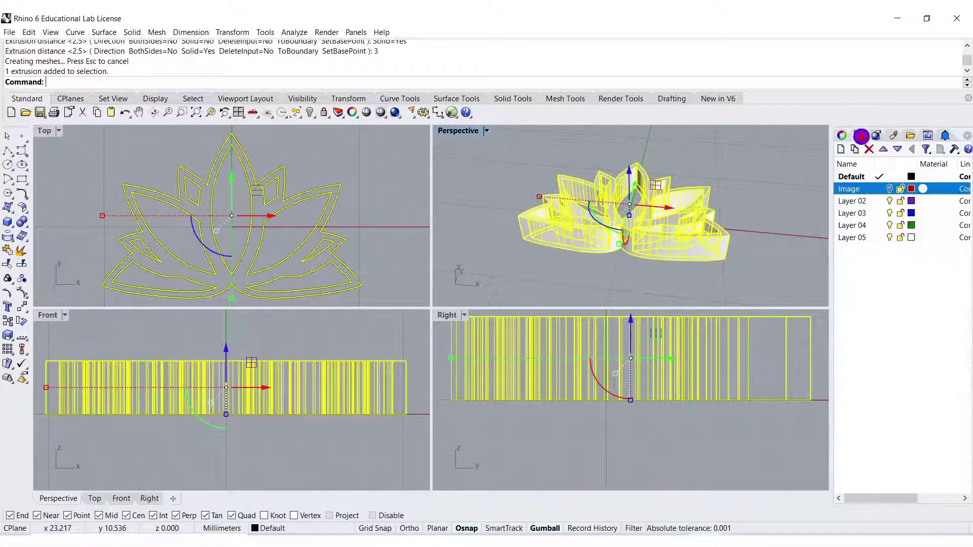
click(857, 202)
right_click(856, 202)
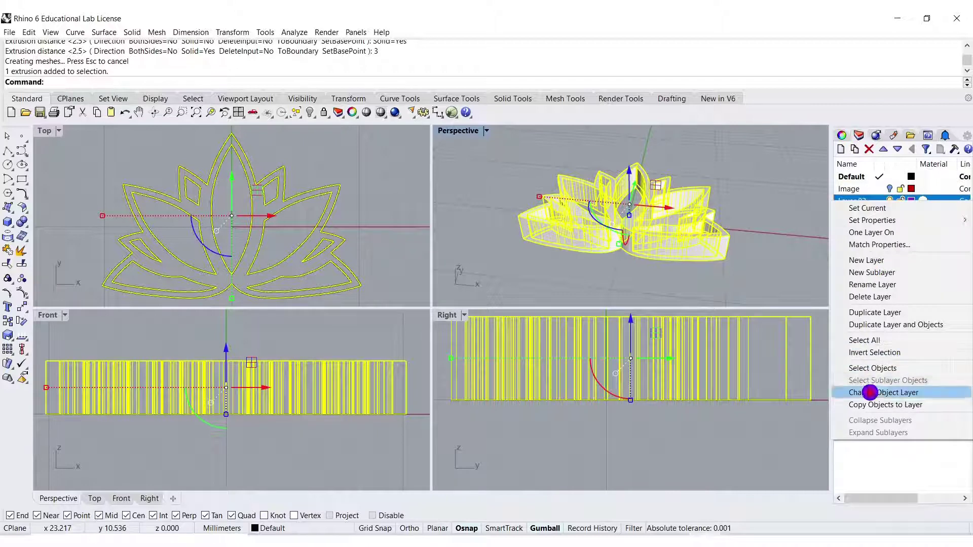
click(852, 387)
click(890, 202)
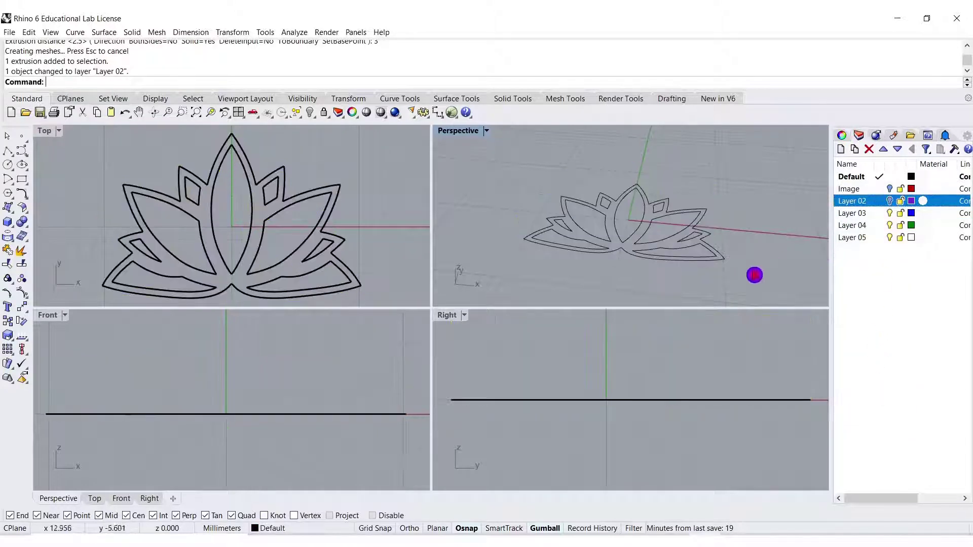
Test how the remaining lotus curves select, both all together and one at a time.
drag(741, 274, 512, 172)
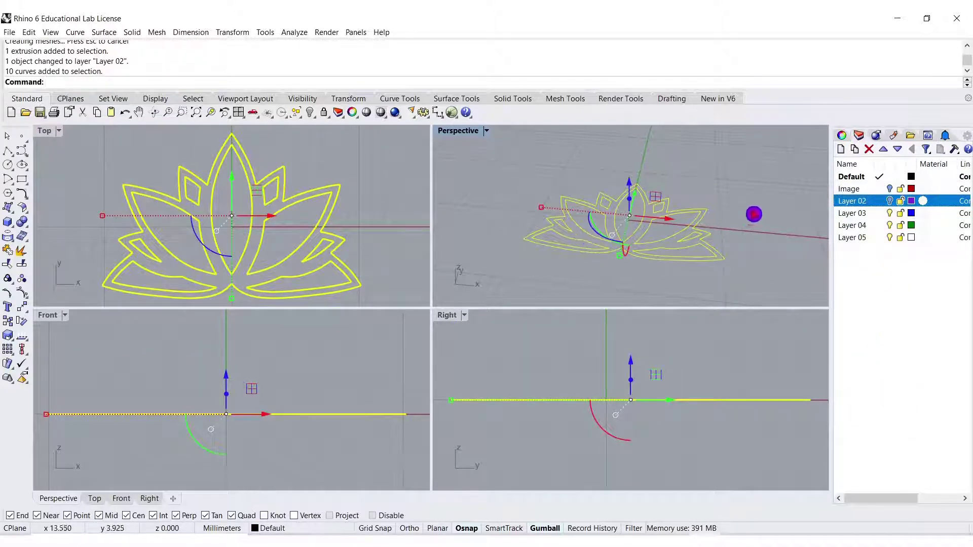
key(Escape)
drag(661, 252, 525, 178)
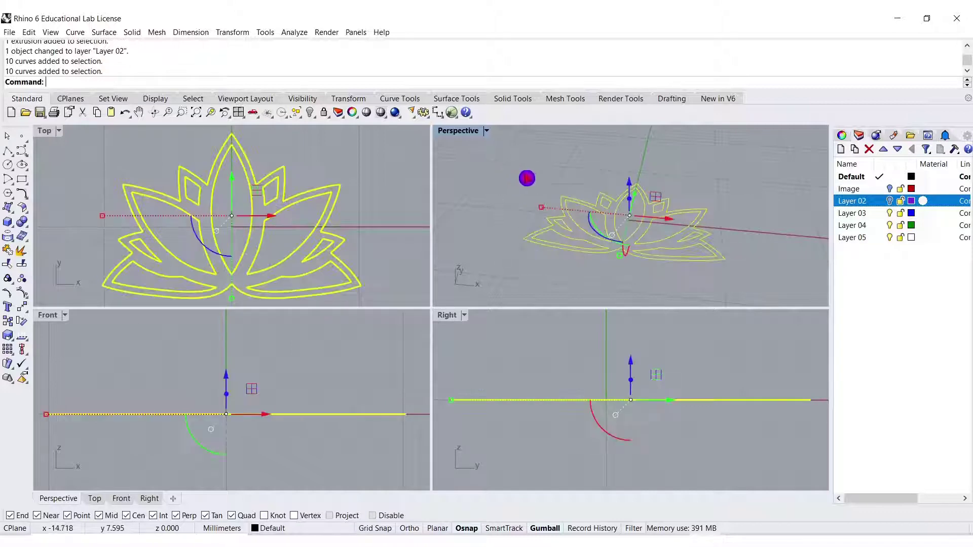
key(Escape)
click(543, 249)
click(491, 185)
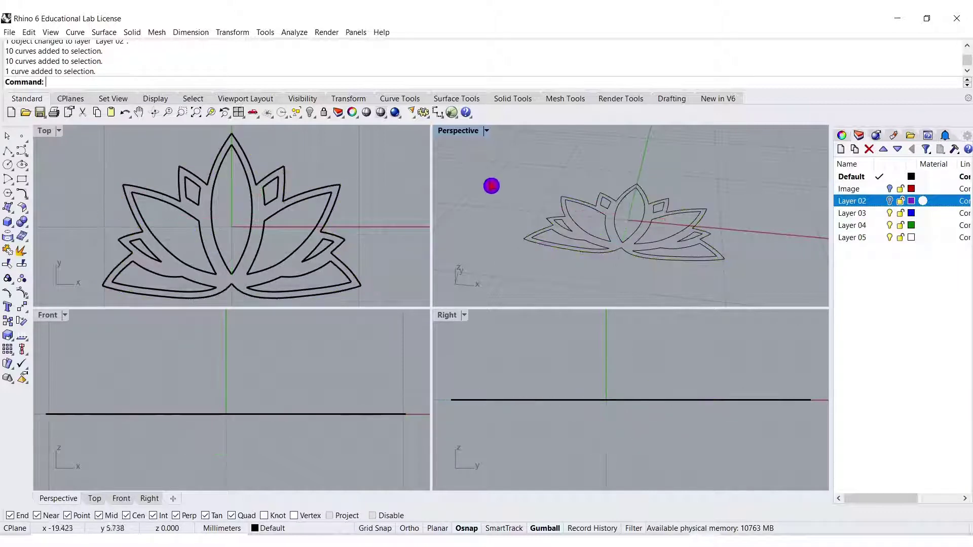
click(574, 241)
click(512, 197)
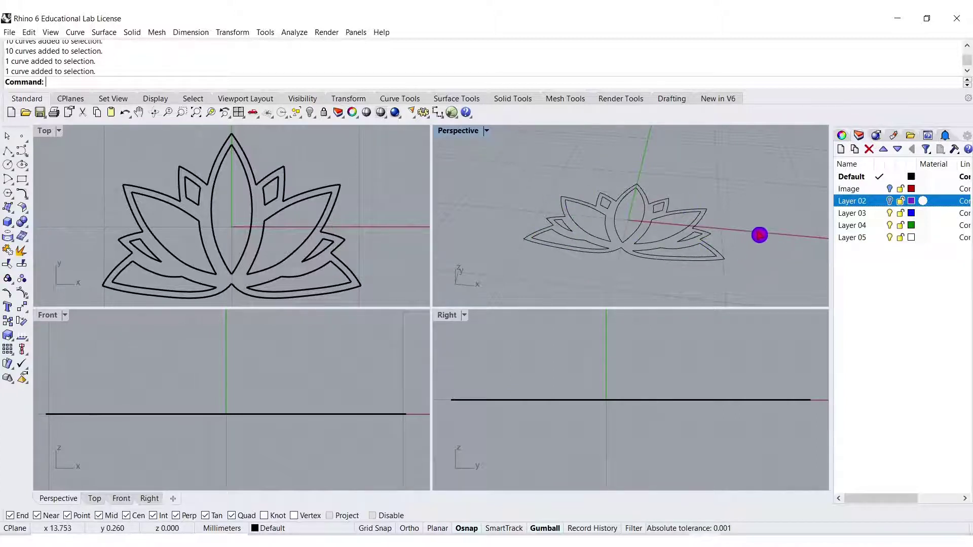
click(304, 205)
click(520, 201)
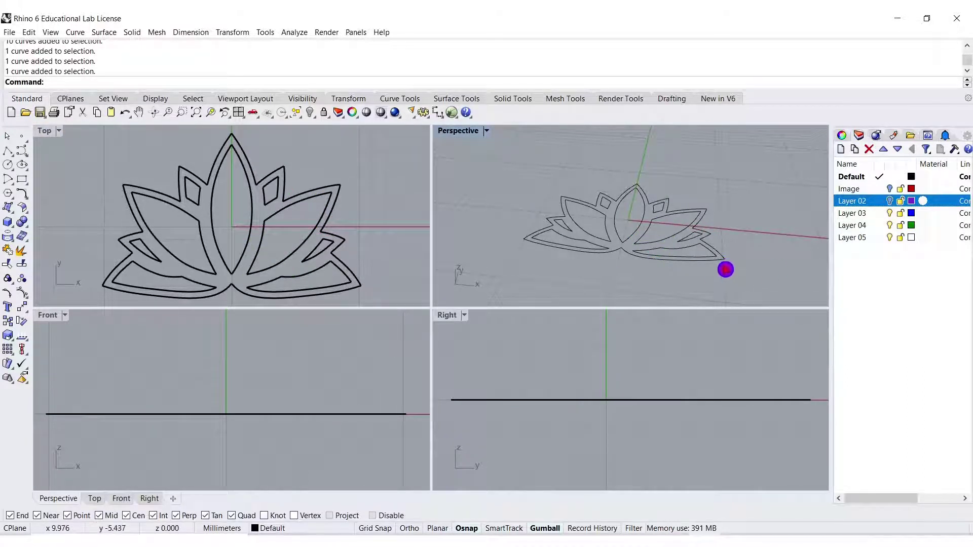
click(725, 269)
click(776, 309)
Group all the lotus curves and select the group to check that it picks as one.
drag(766, 279, 485, 174)
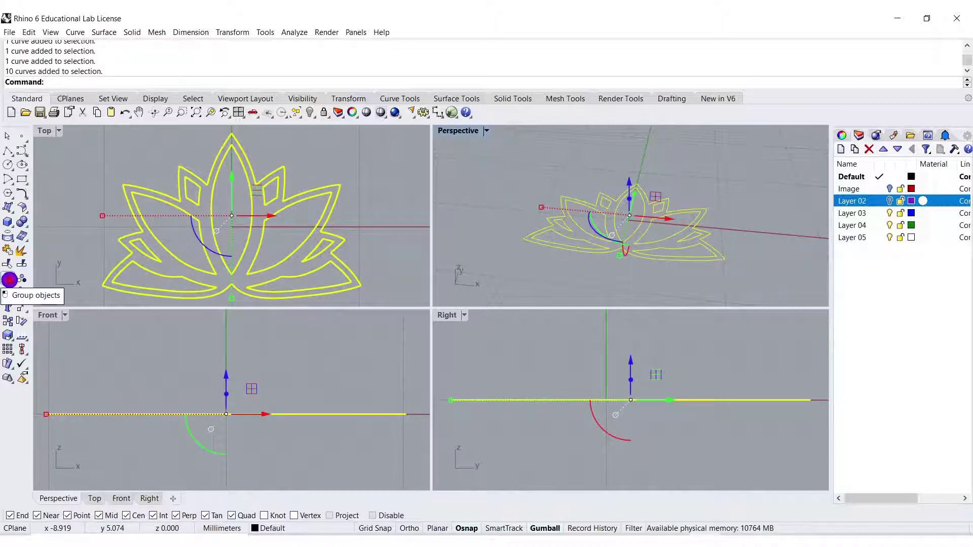
click(9, 283)
click(558, 211)
click(558, 212)
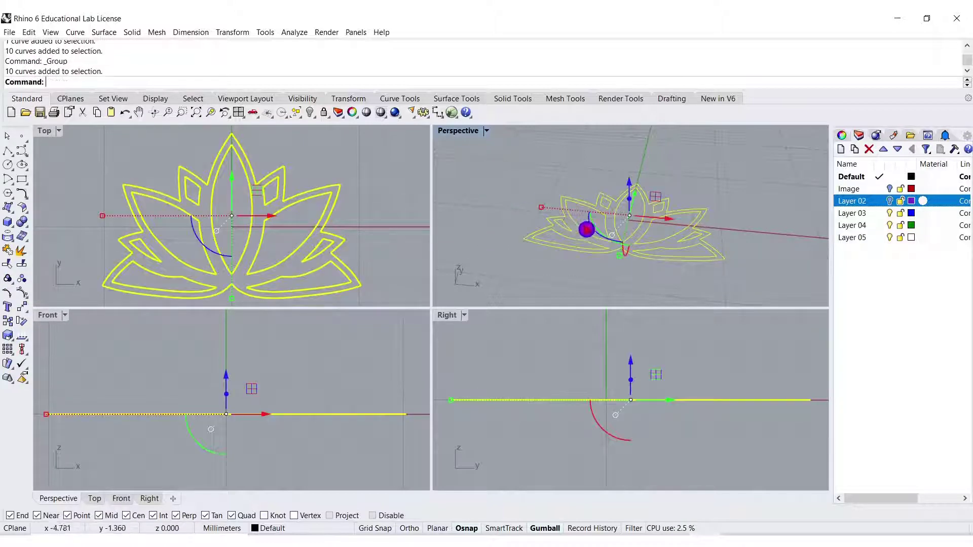
Move the grouped lotus curves to Layer 03 and deselect them.
right_click(858, 216)
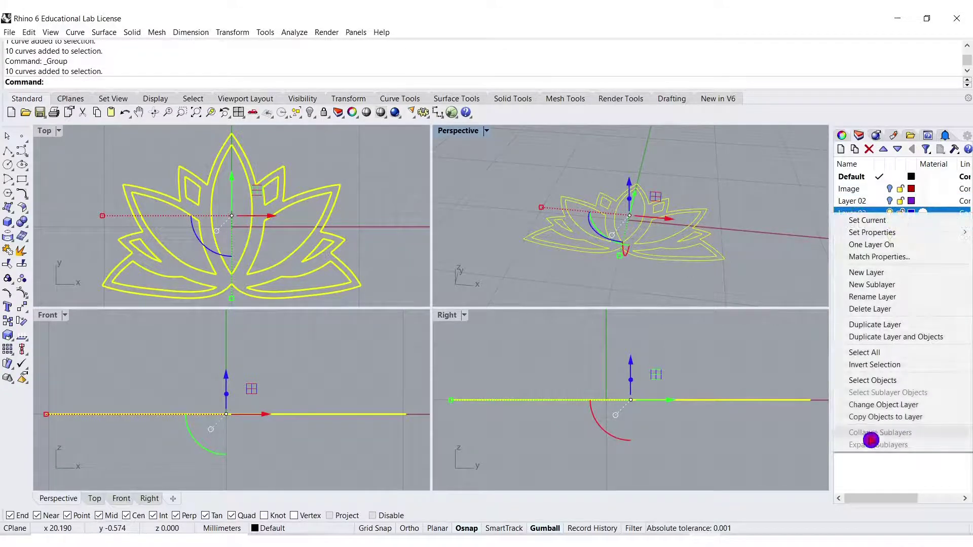
click(882, 405)
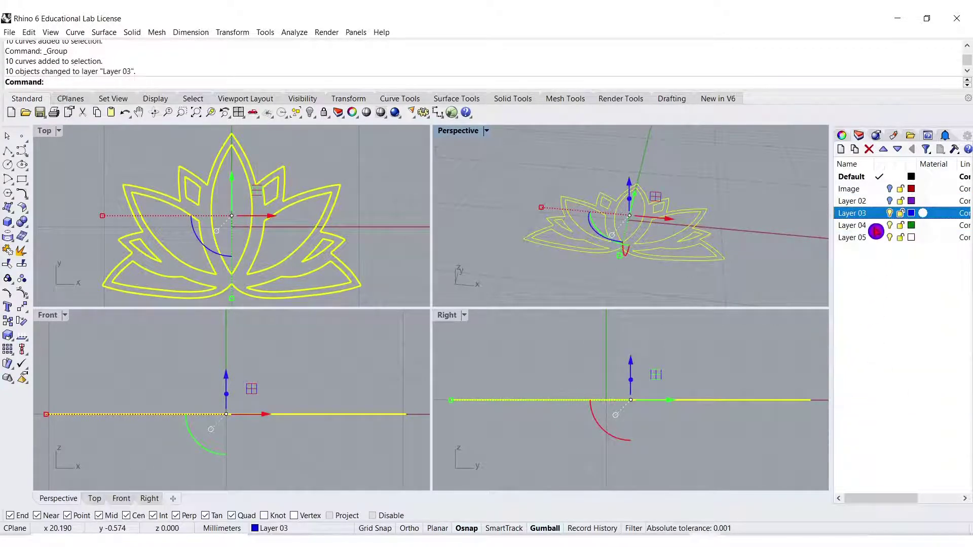
click(890, 213)
click(890, 214)
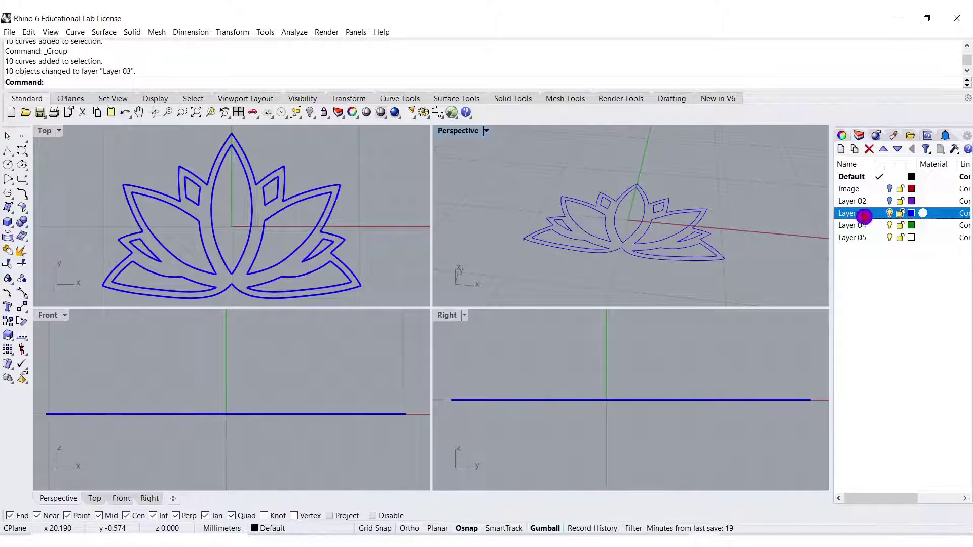
Rename Layer 03 as "curves" and hide it.
double_click(857, 218)
text(cu)
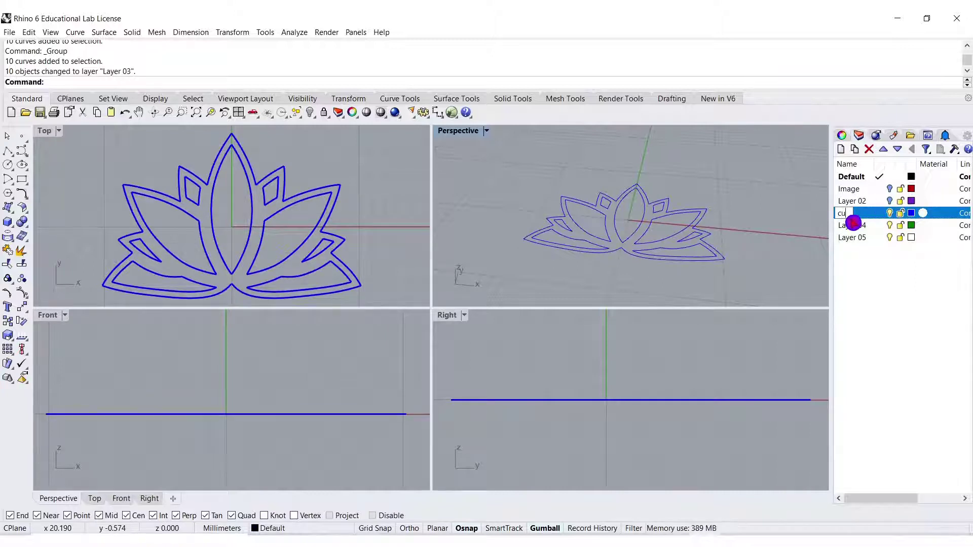
text(rves)
key(Return)
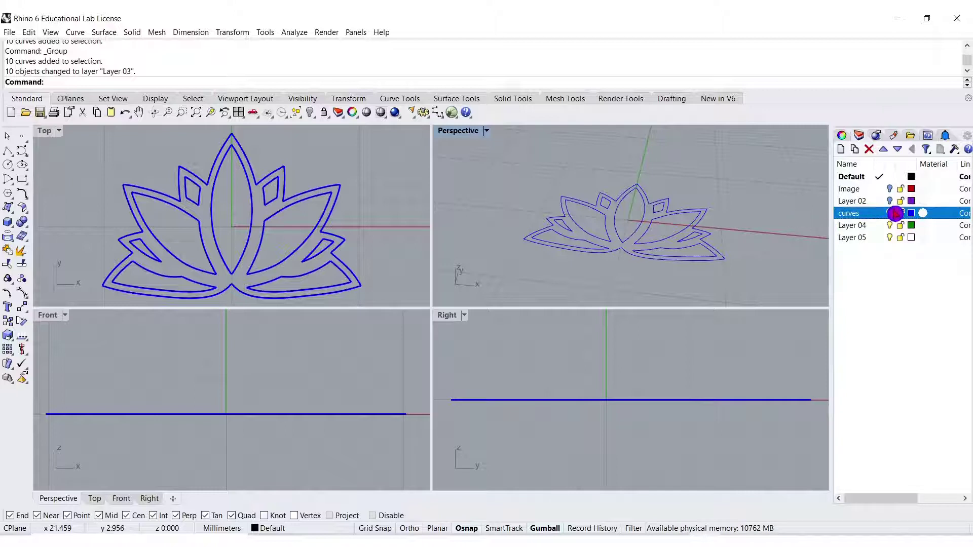
click(890, 213)
Rename Layer 02 as "extrusion" and make it visible again.
click(855, 203)
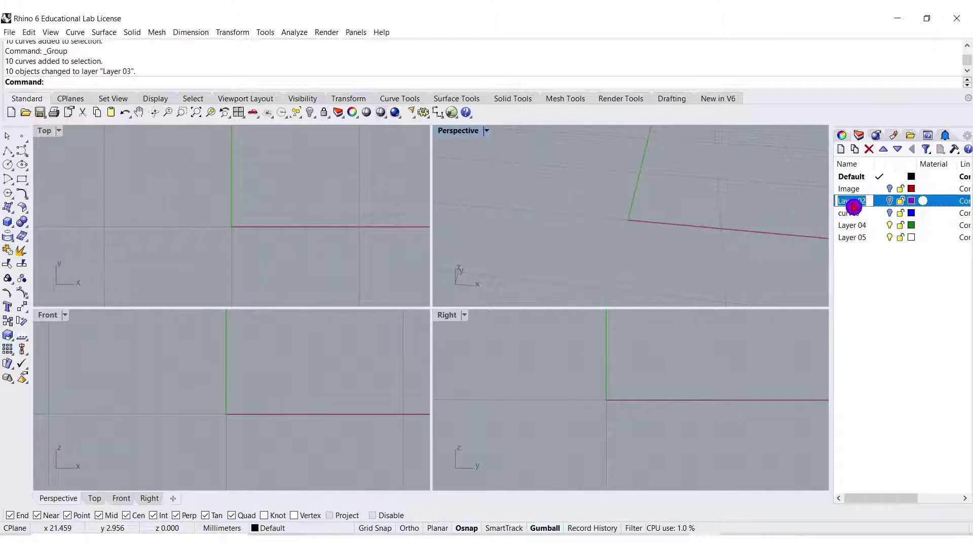
text(extrusion)
key(Return)
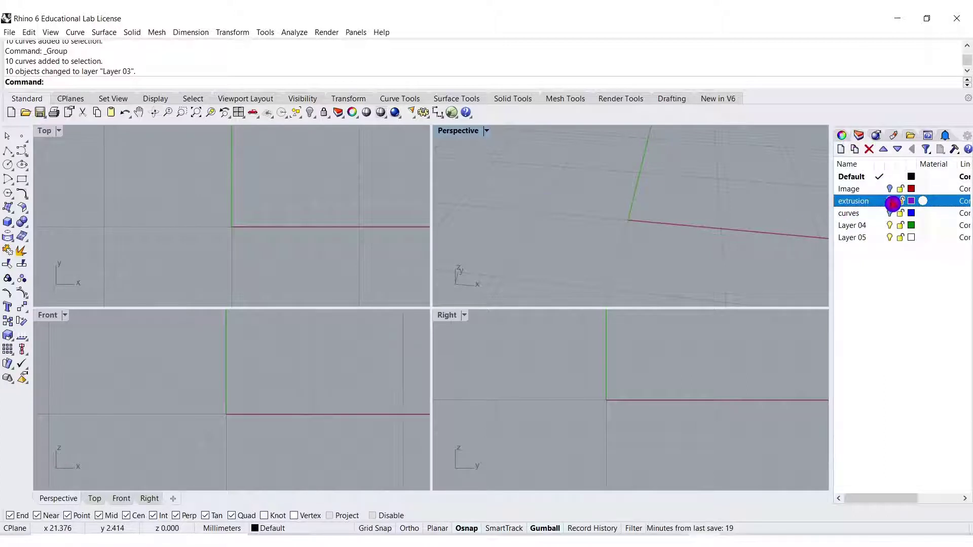
click(890, 203)
Check the object type and layer of the lotus extrusion in its properties, and return to the layer list.
click(844, 135)
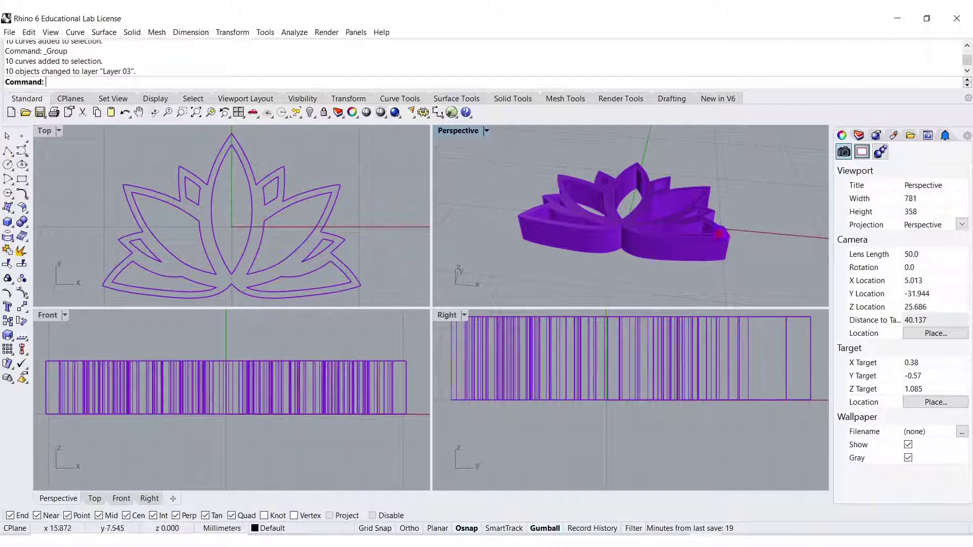
click(643, 219)
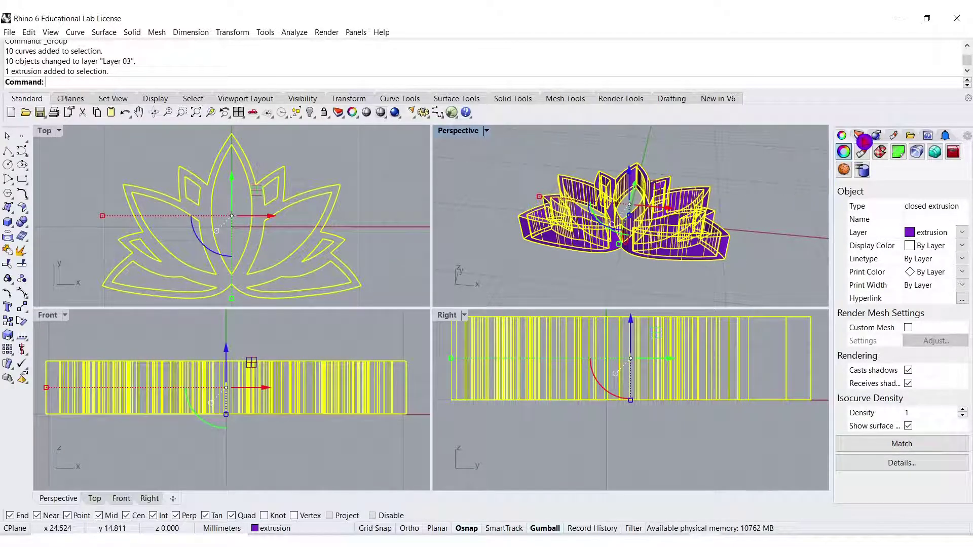
click(864, 136)
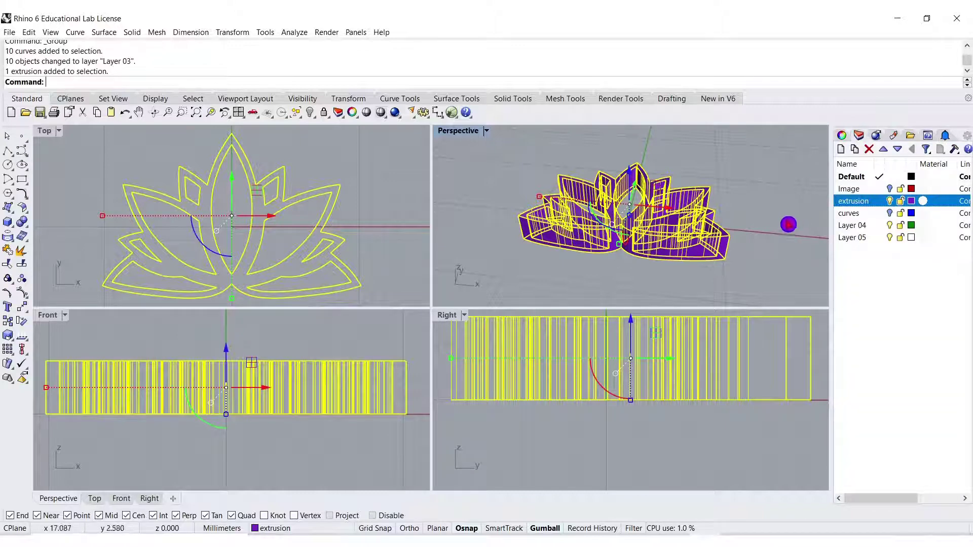
click(789, 220)
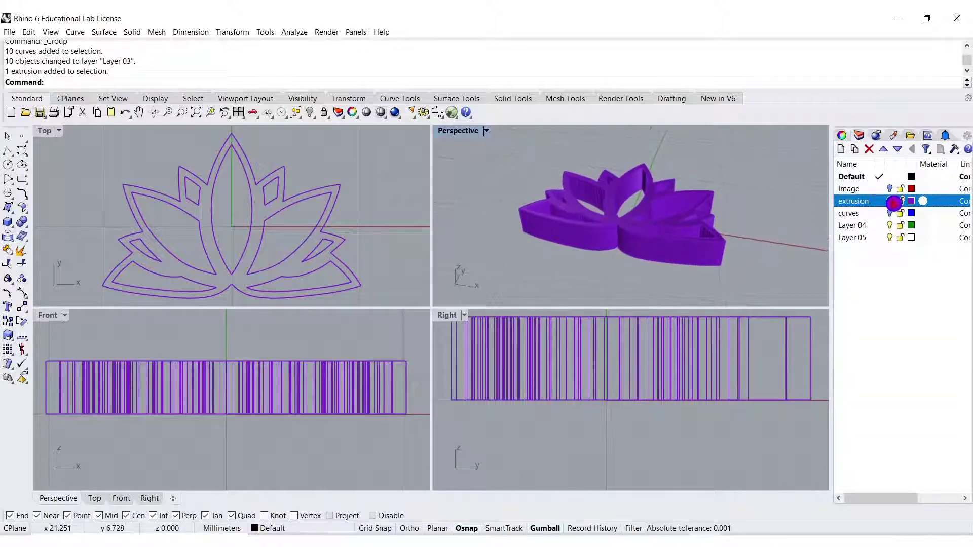
Hide the "extrusion" layer and make the "curves" layer visible.
click(890, 201)
click(890, 213)
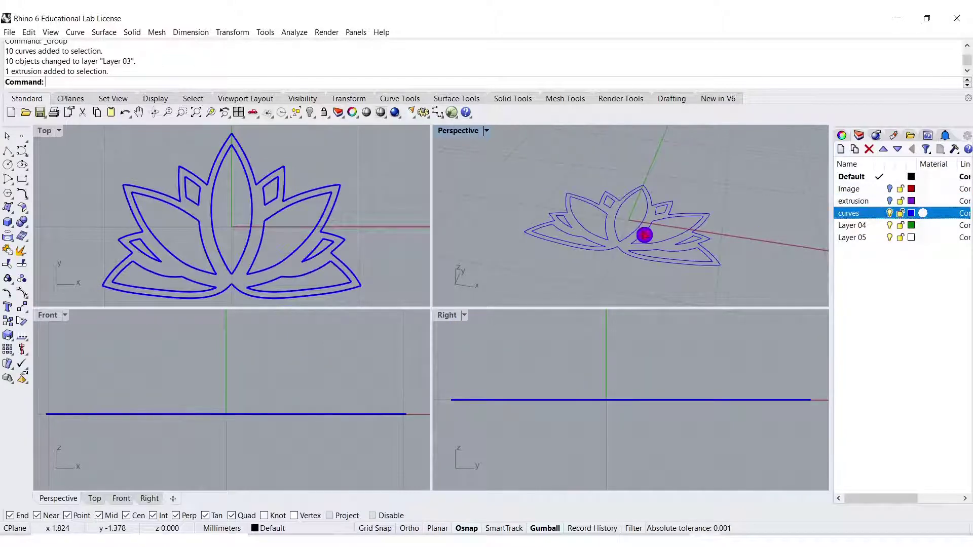
Ungroup the lotus curves, test selecting individual curves on their own, and leave everything deselected.
click(685, 261)
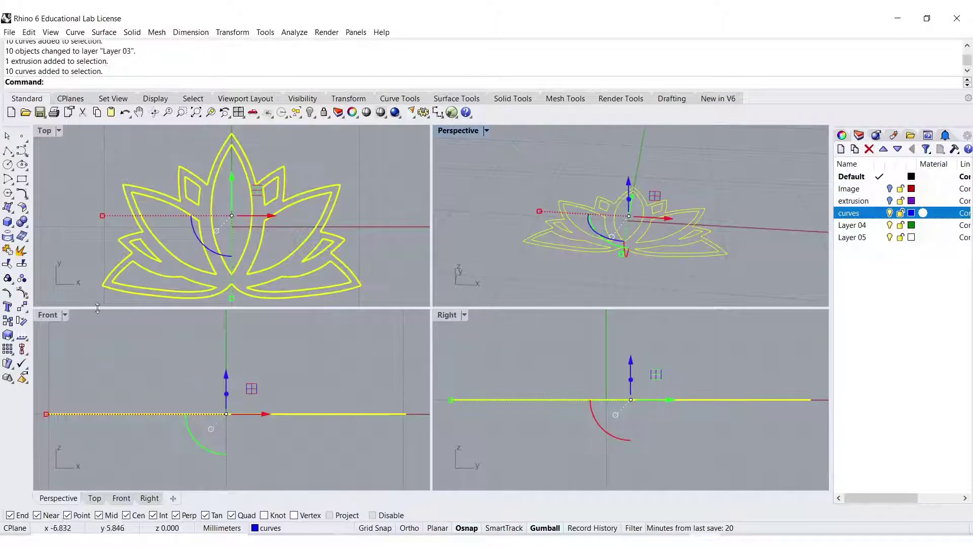
click(22, 279)
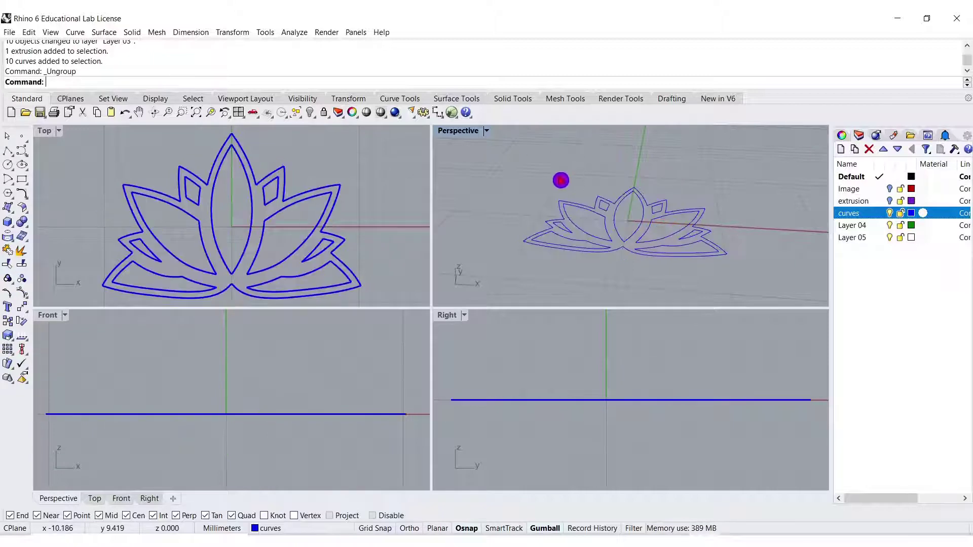
click(664, 255)
click(637, 194)
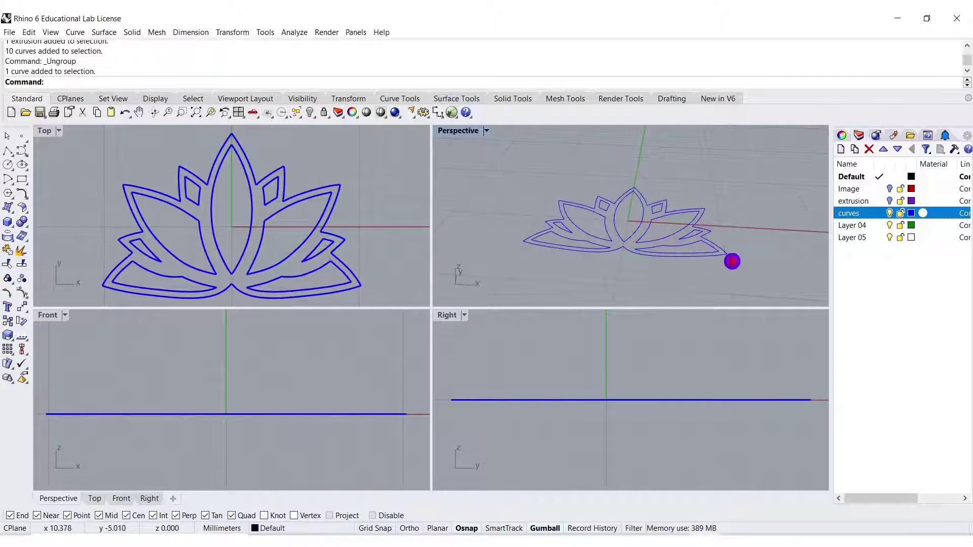
key(Escape)
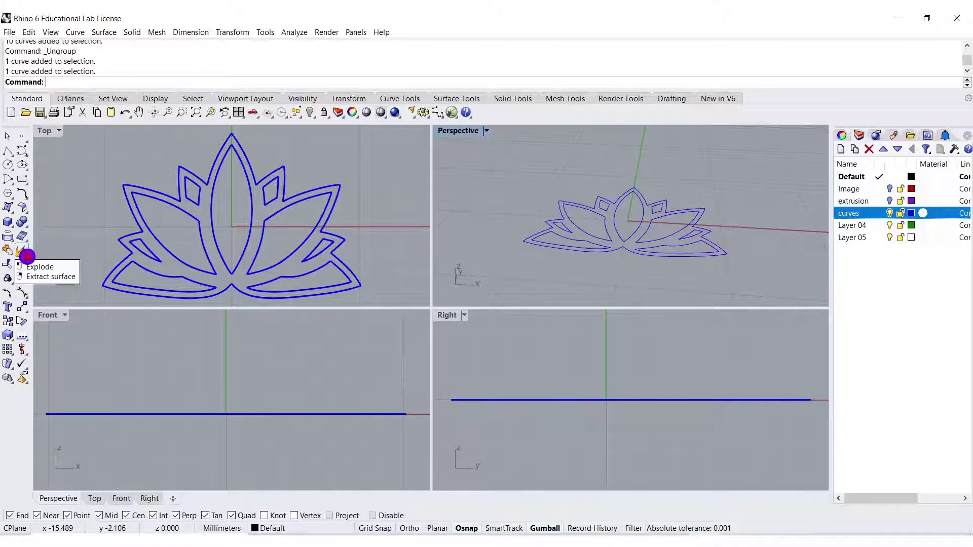
right_drag(642, 178, 638, 239)
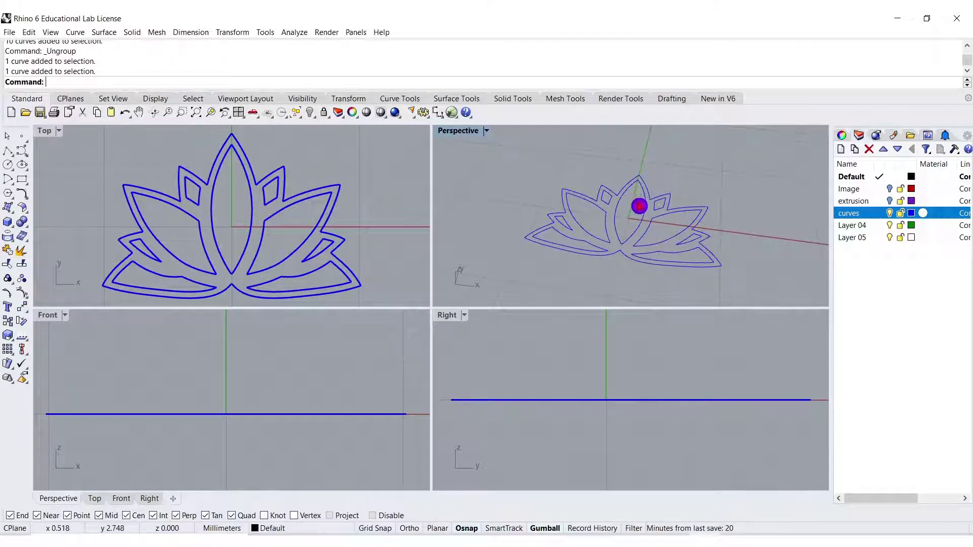